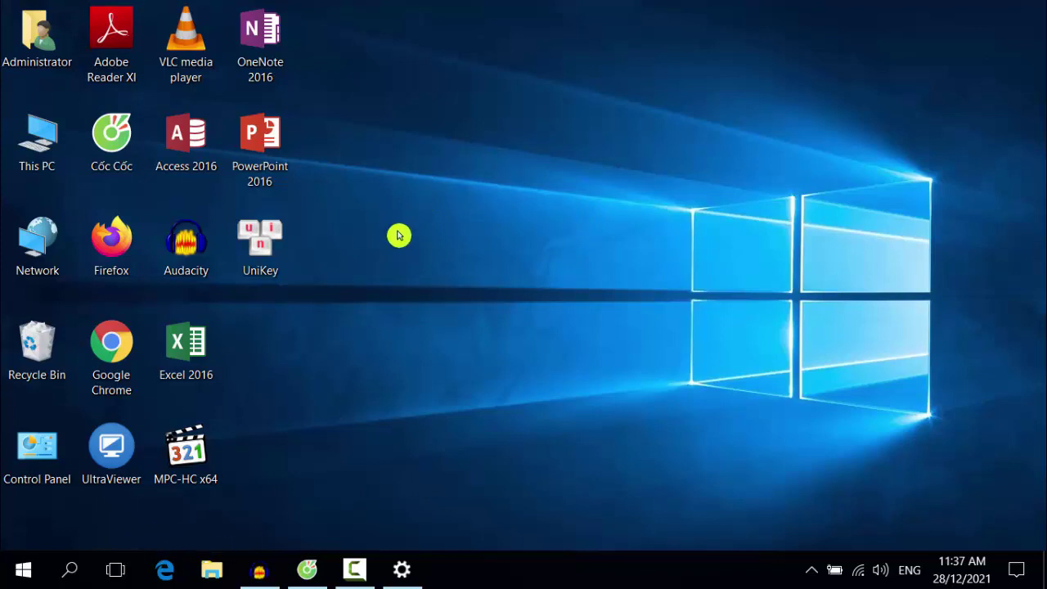
click(69, 570)
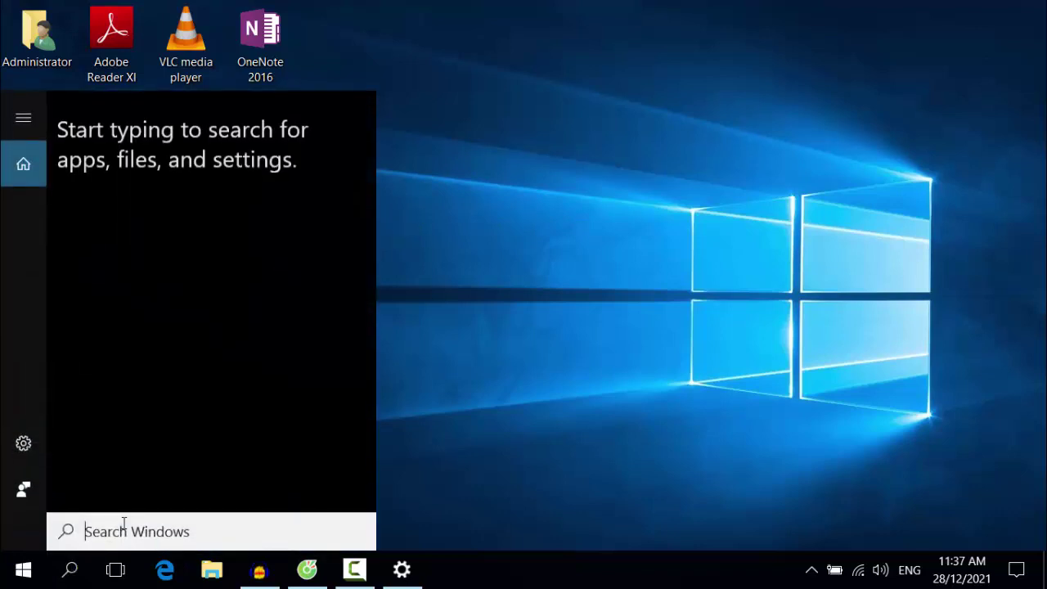
text(w)
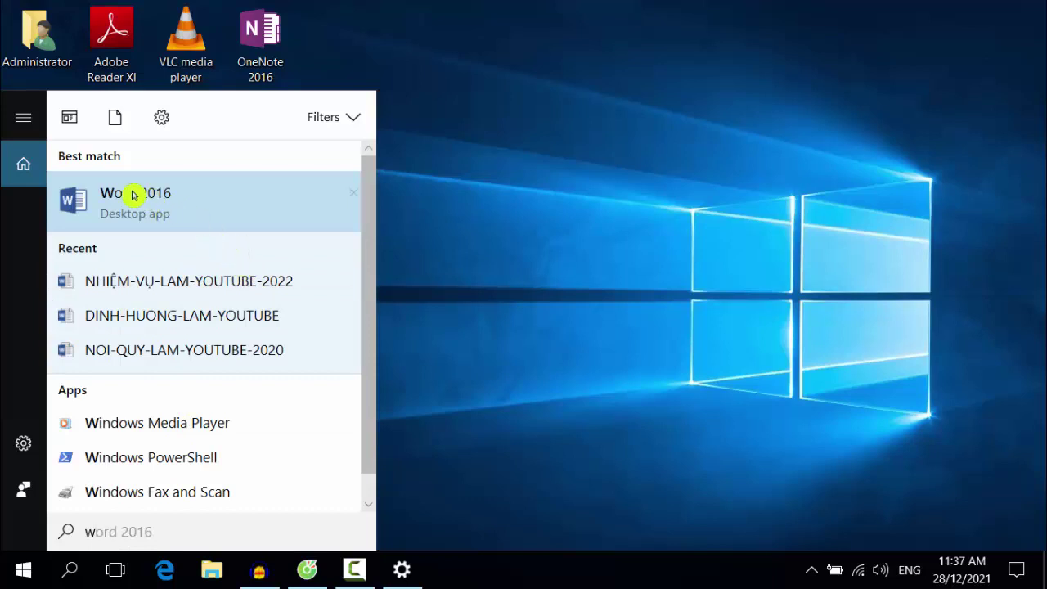
click(510, 234)
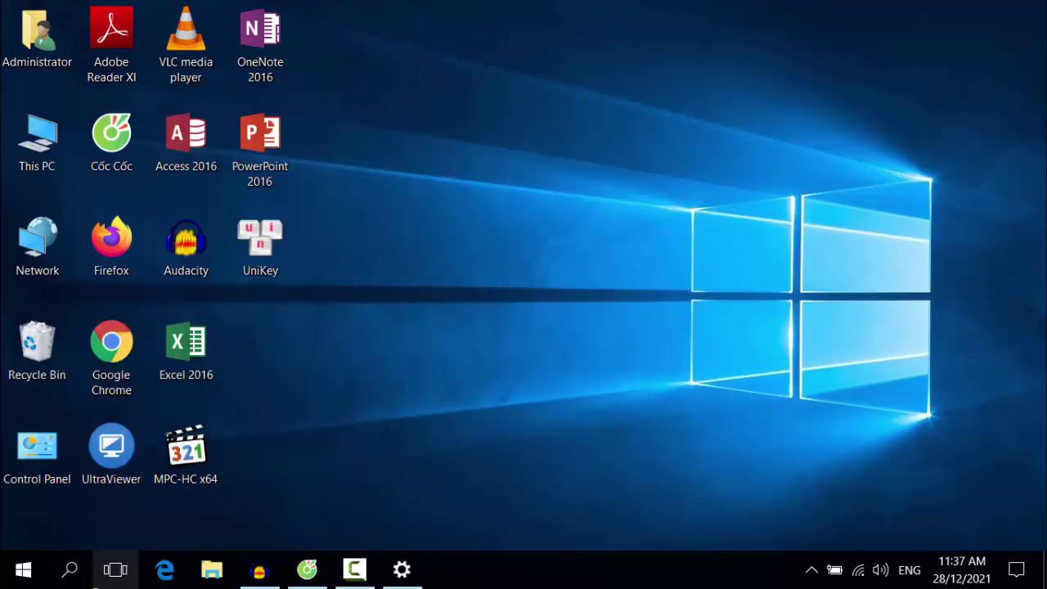
Find and launch Word 2016, and create a blank document.
click(70, 571)
text(w)
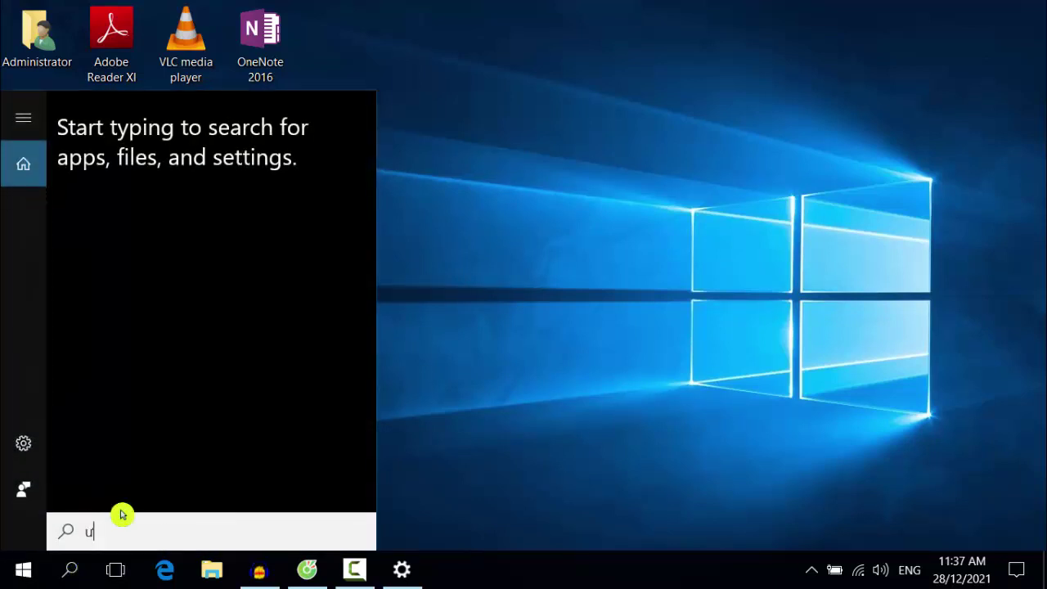
click(210, 219)
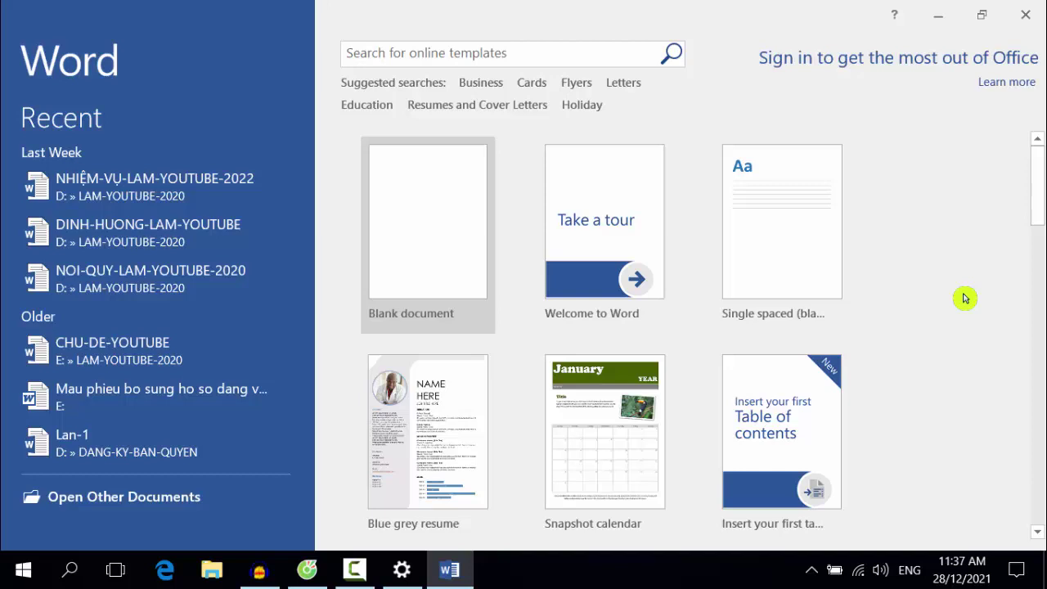
click(434, 213)
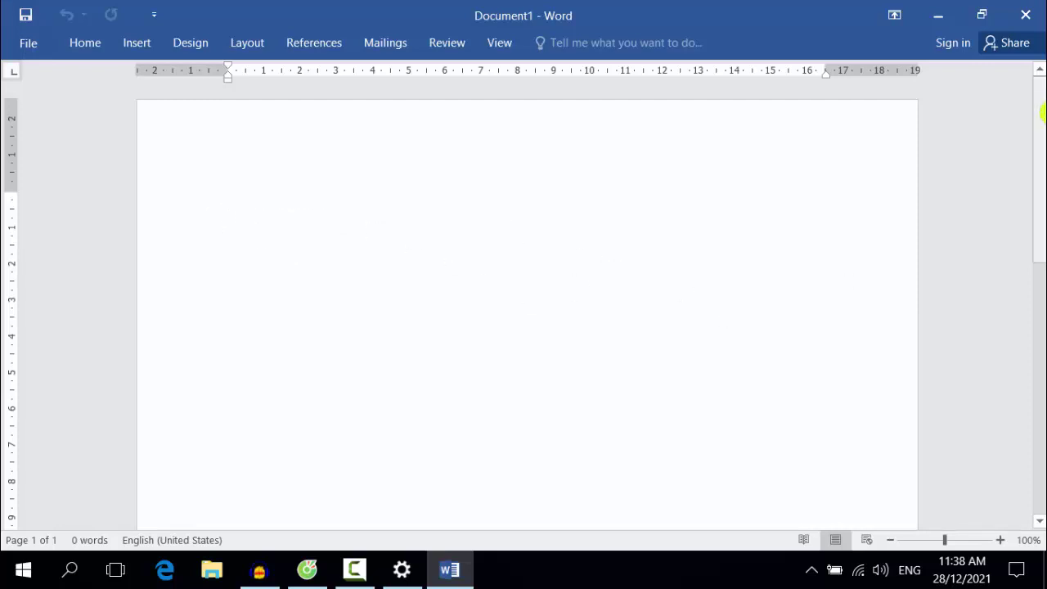
scroll(1044, 152, down, 1)
scroll(1044, 152, down, 1)
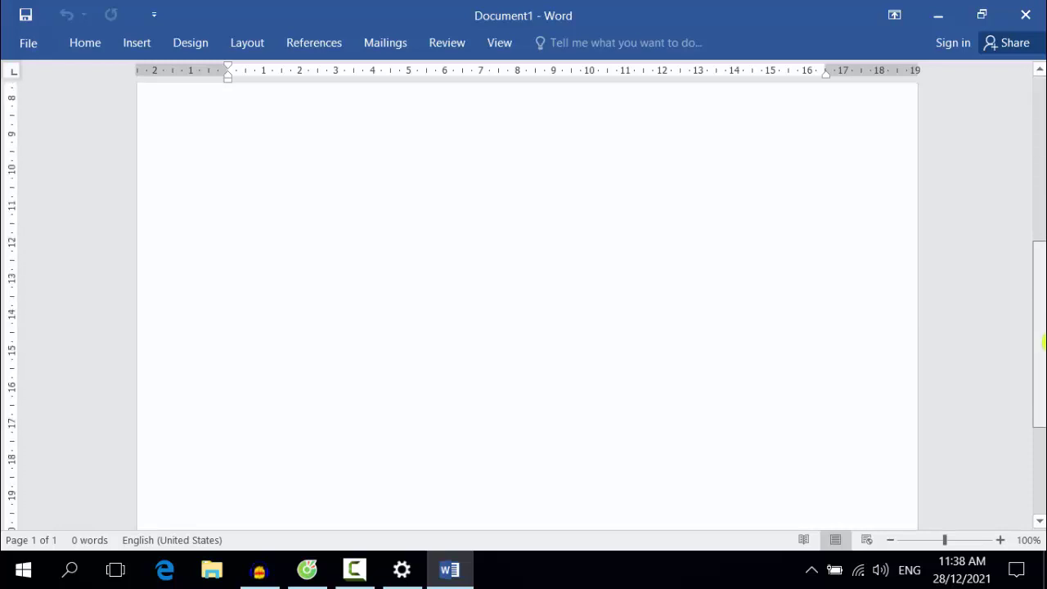
scroll(541, 226, up, 1)
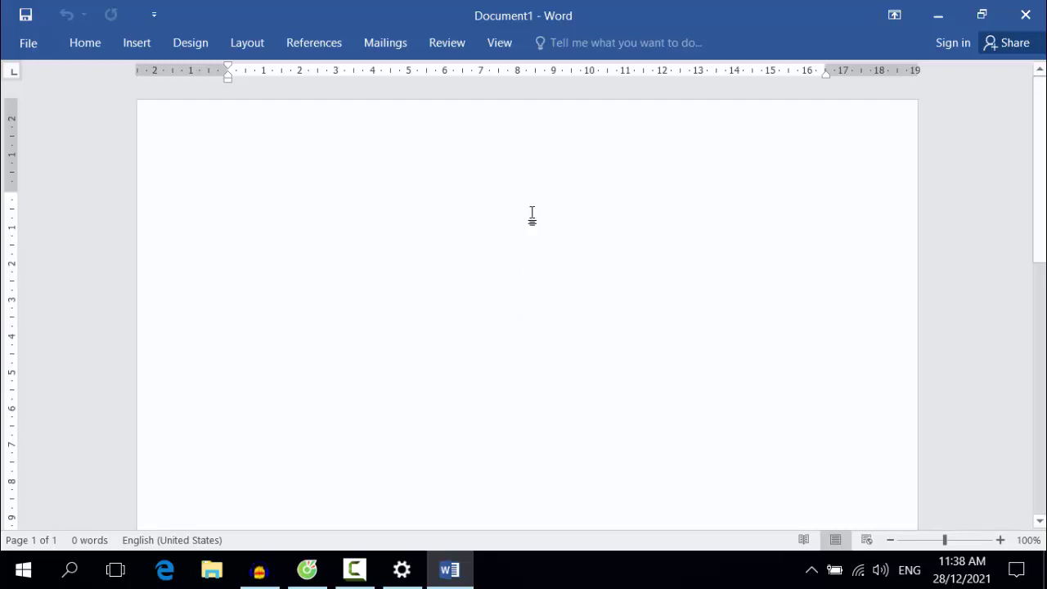
Minimize the Word document and open the UniKey settings window from the desktop.
click(941, 20)
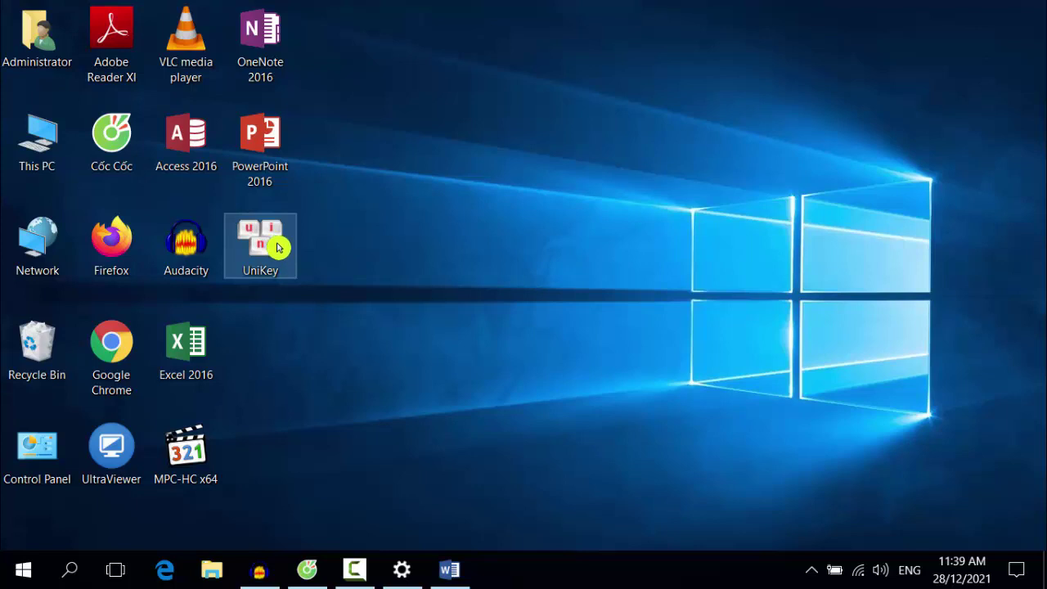
click(278, 243)
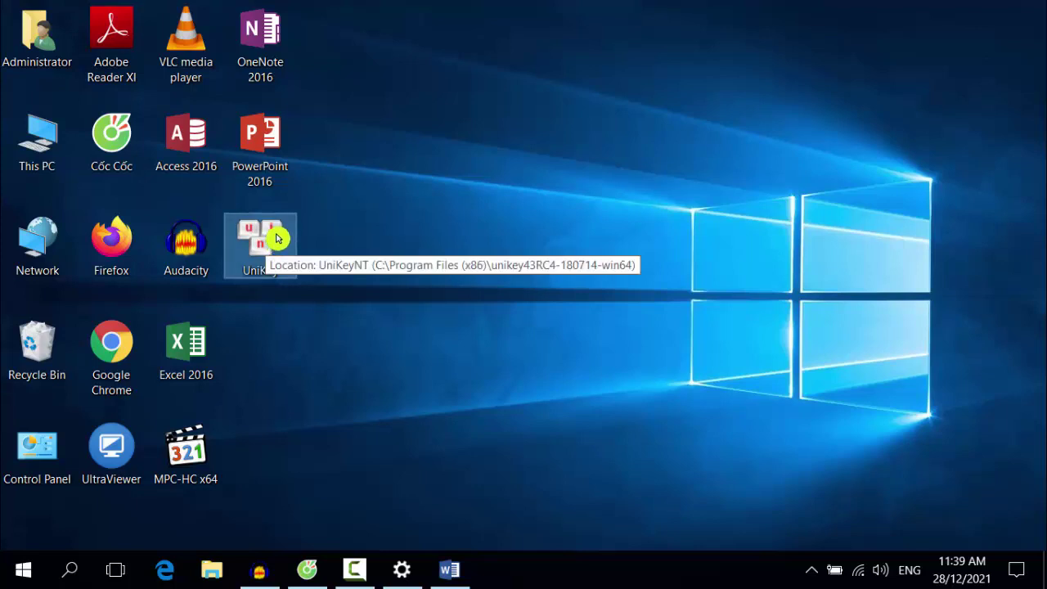
click(387, 294)
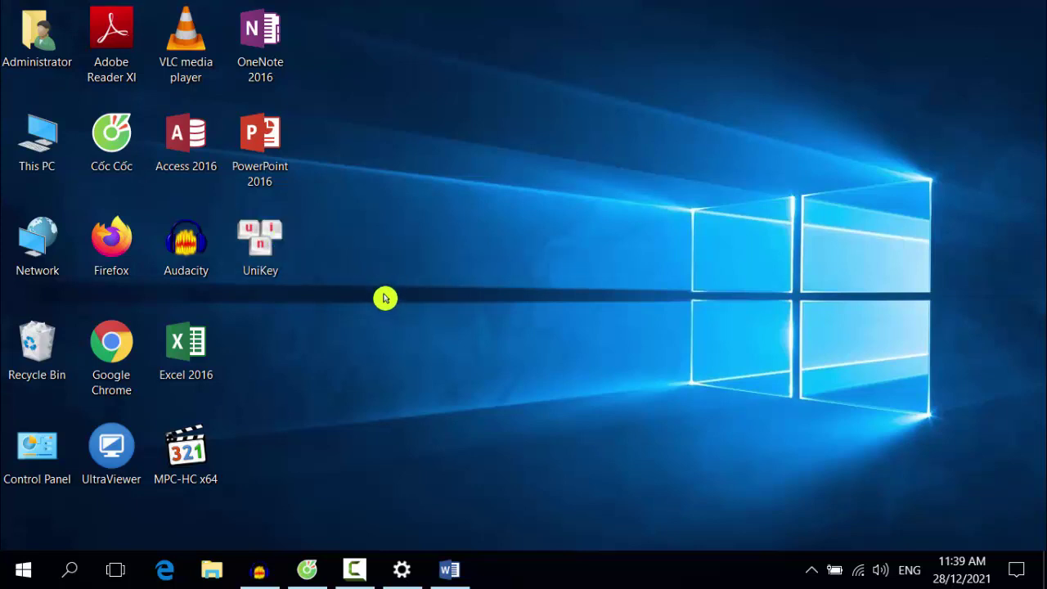
click(271, 249)
double_click(272, 248)
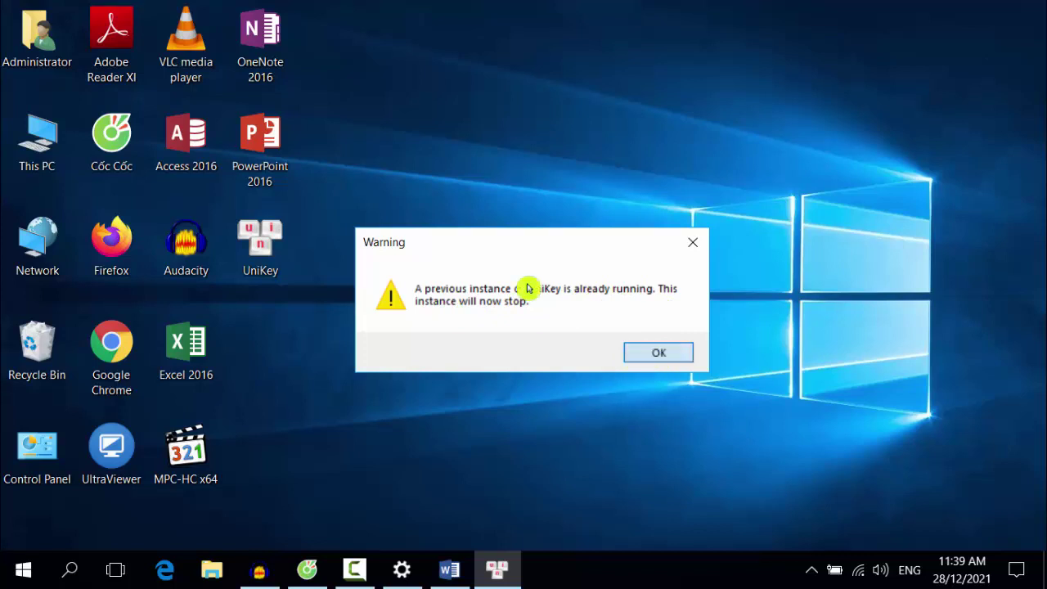
key(Return)
drag(574, 72, 642, 91)
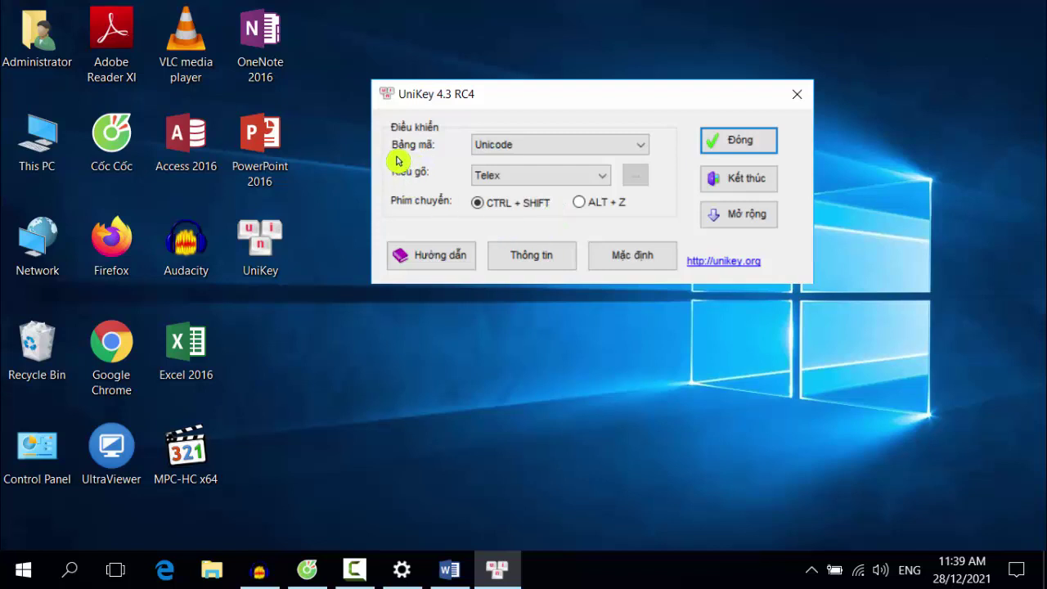
Choose the Unicode character set and the Telex typing method in UniKey, and close its settings.
click(625, 154)
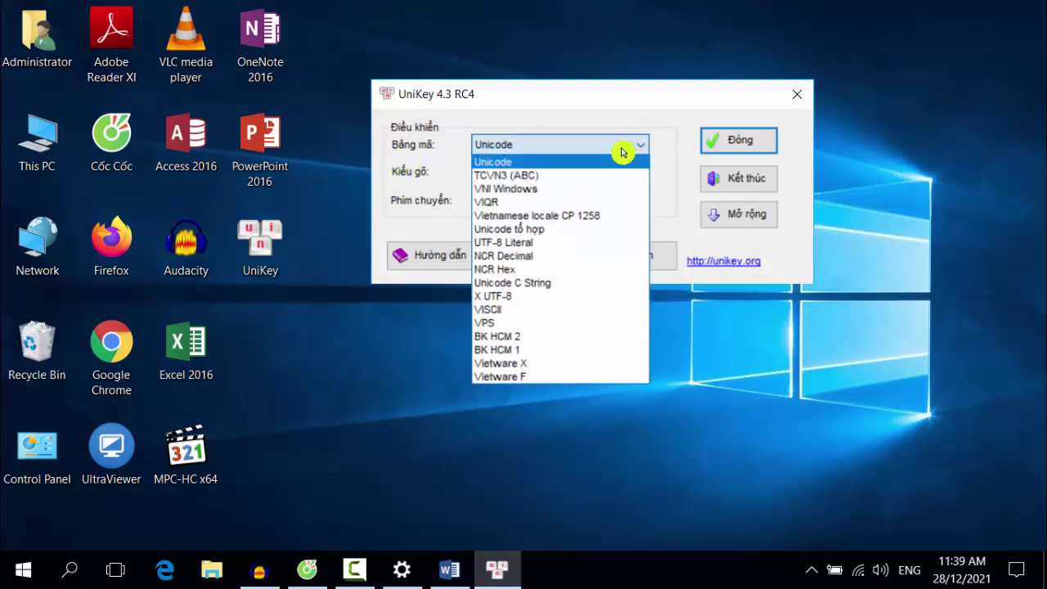
click(533, 163)
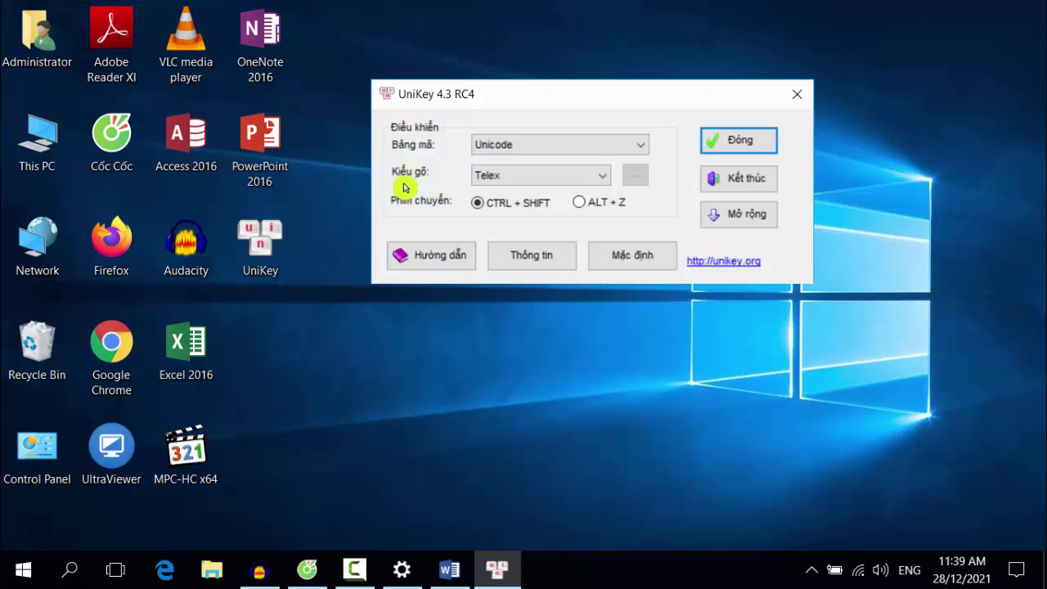
click(532, 175)
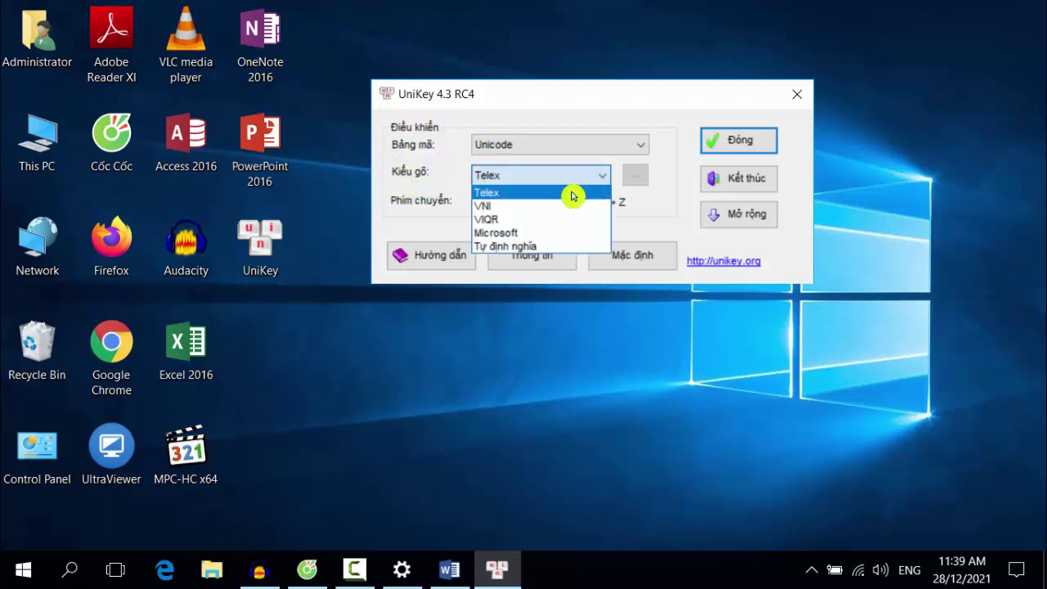
click(536, 196)
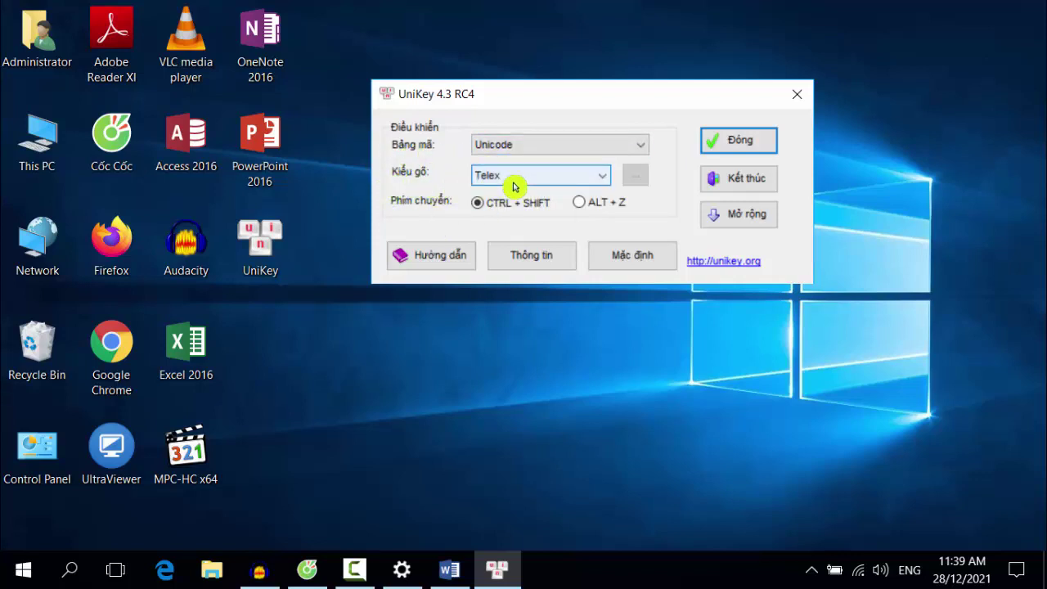
click(741, 141)
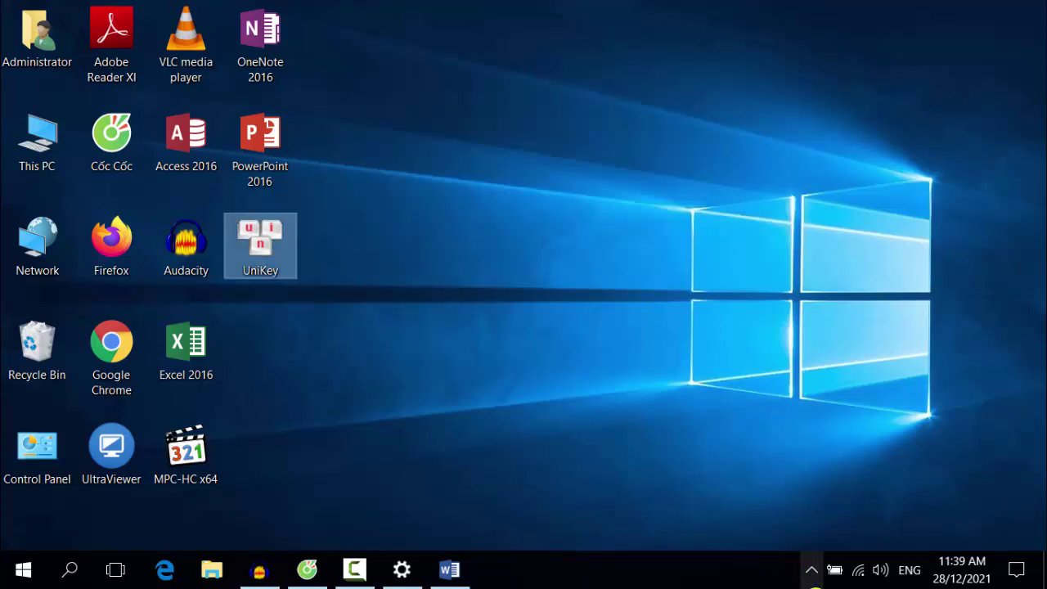
Switch UniKey to English mode and back to Vietnamese mode.
click(814, 580)
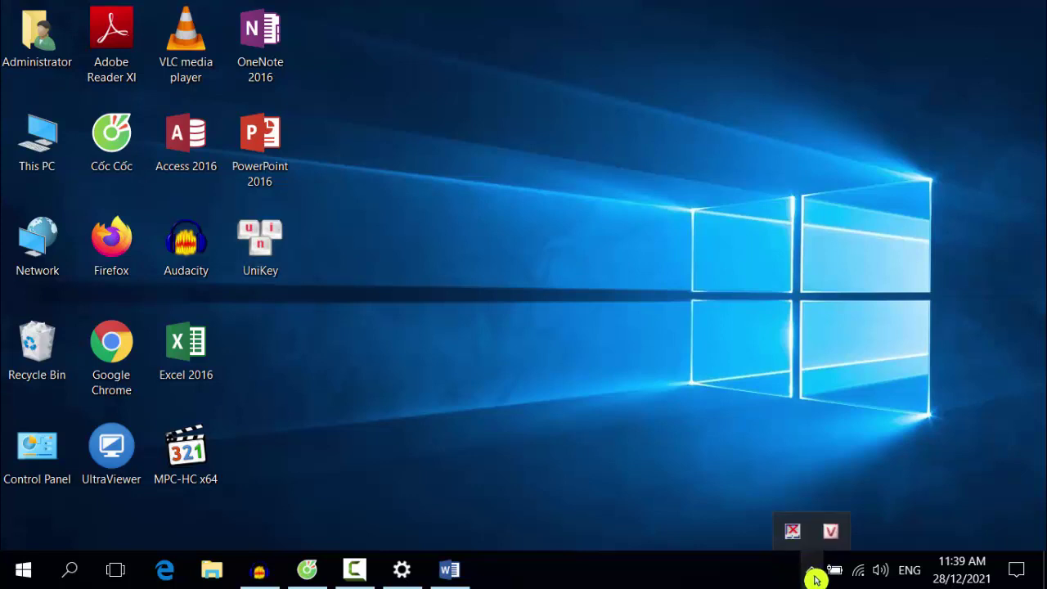
click(843, 542)
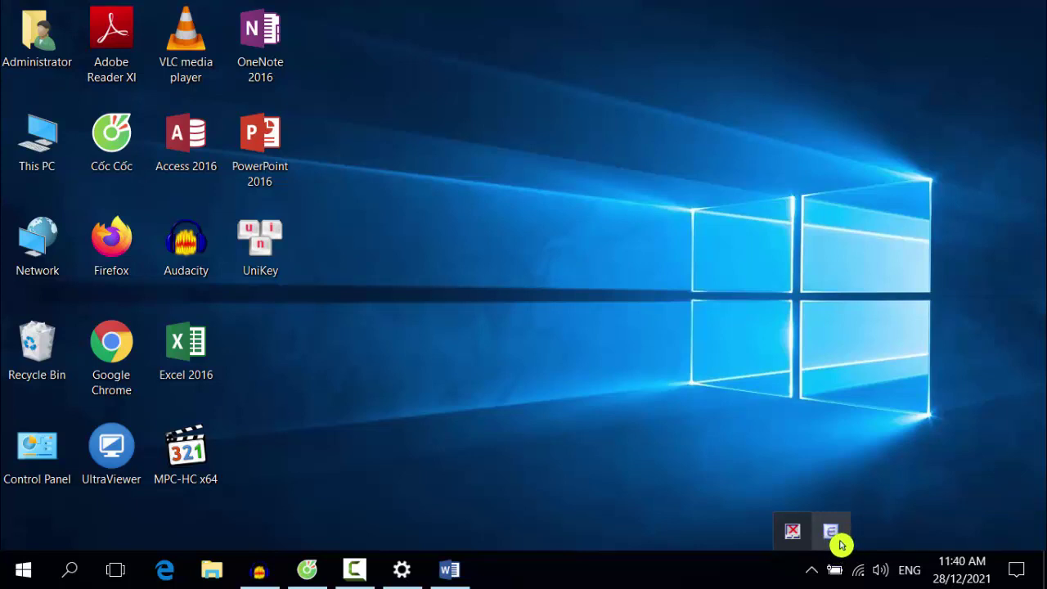
click(831, 534)
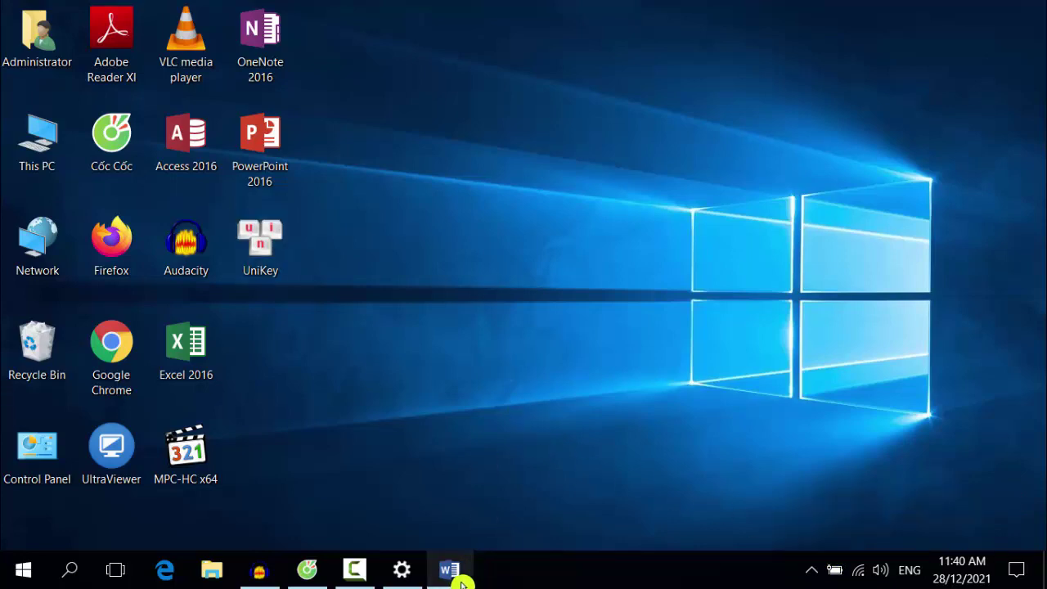
Switch back to the blank Word document, check UniKey's Vietnamese mode, and place the cursor on the first line.
click(458, 573)
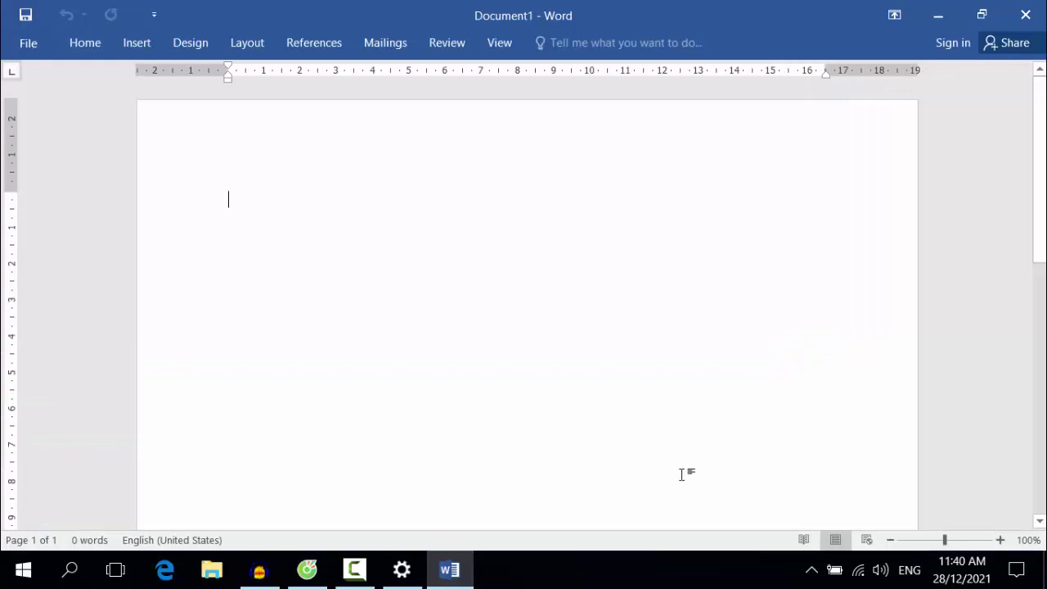
click(822, 571)
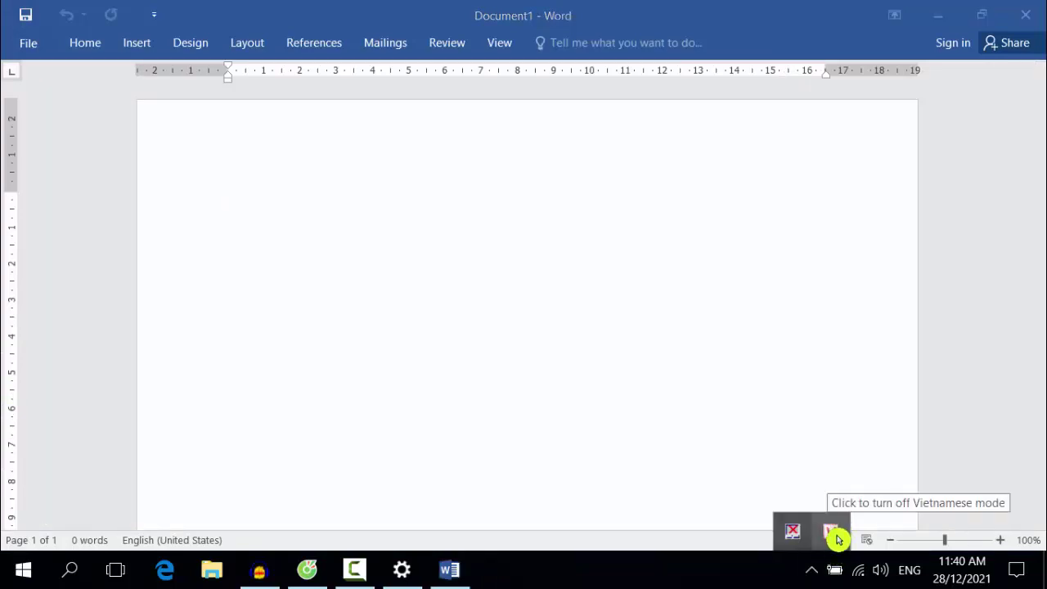
click(743, 578)
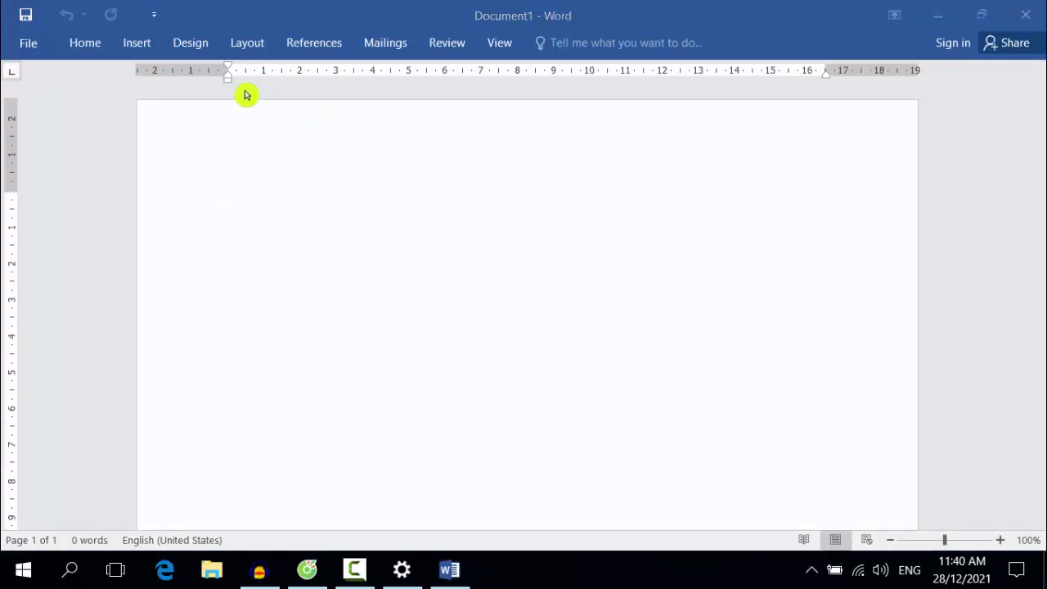
click(234, 191)
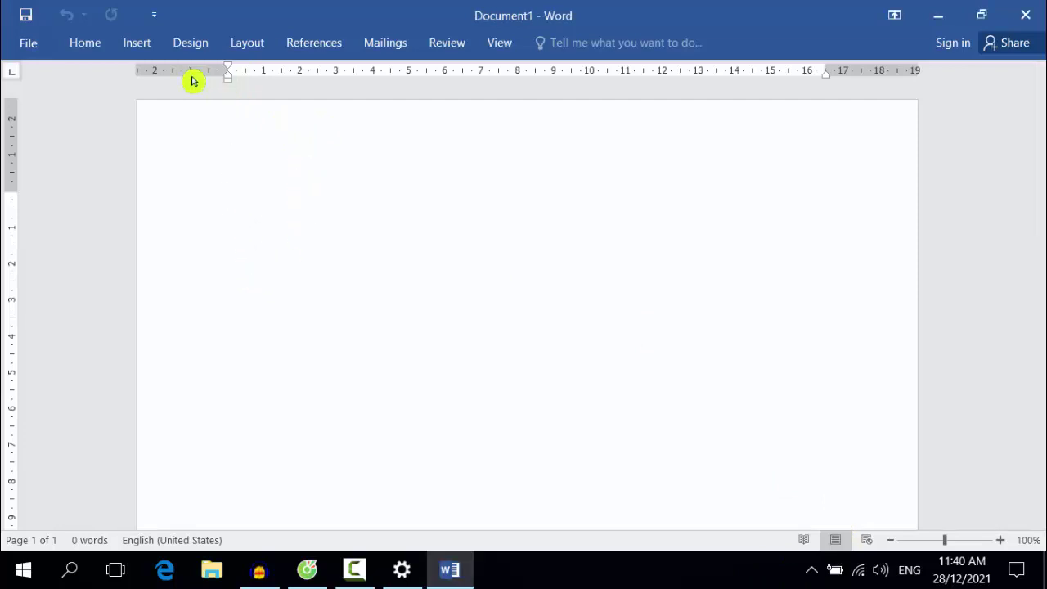
Set the font to Times New Roman at size 14 for the blank document's text and collapse the ribbon.
click(85, 44)
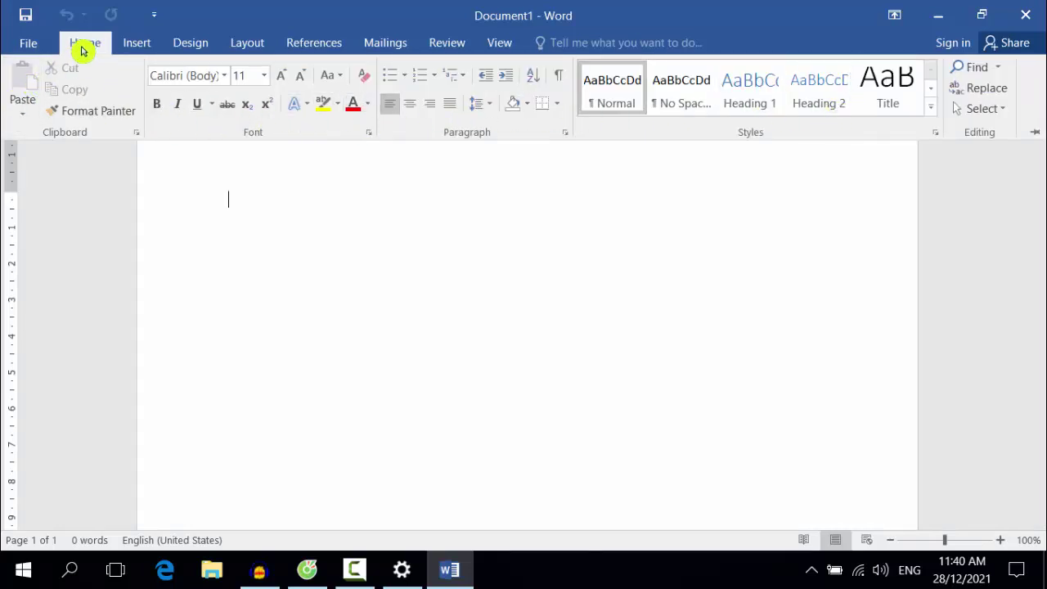
click(224, 76)
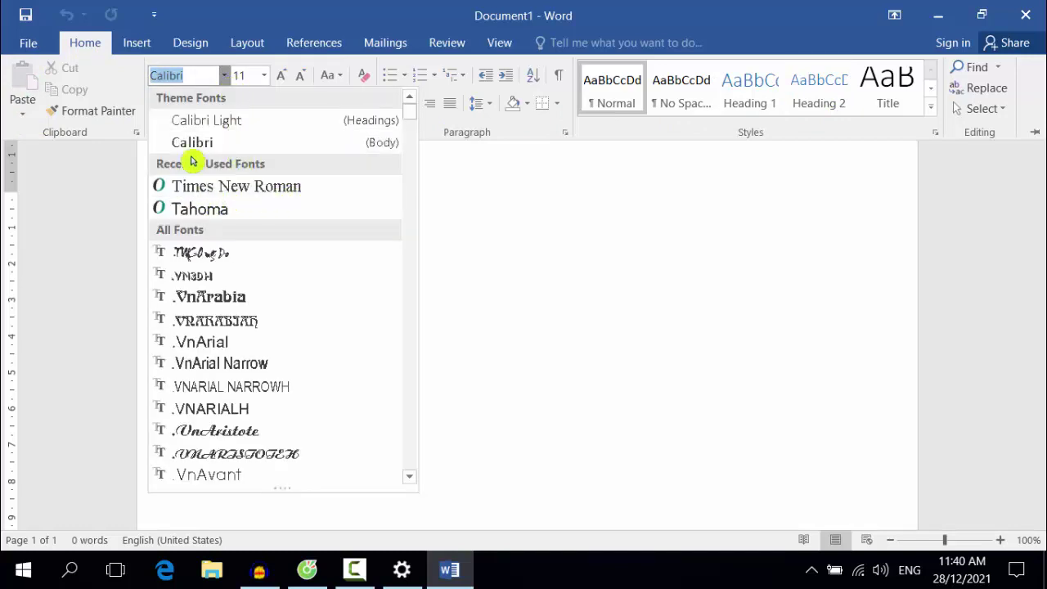
click(262, 193)
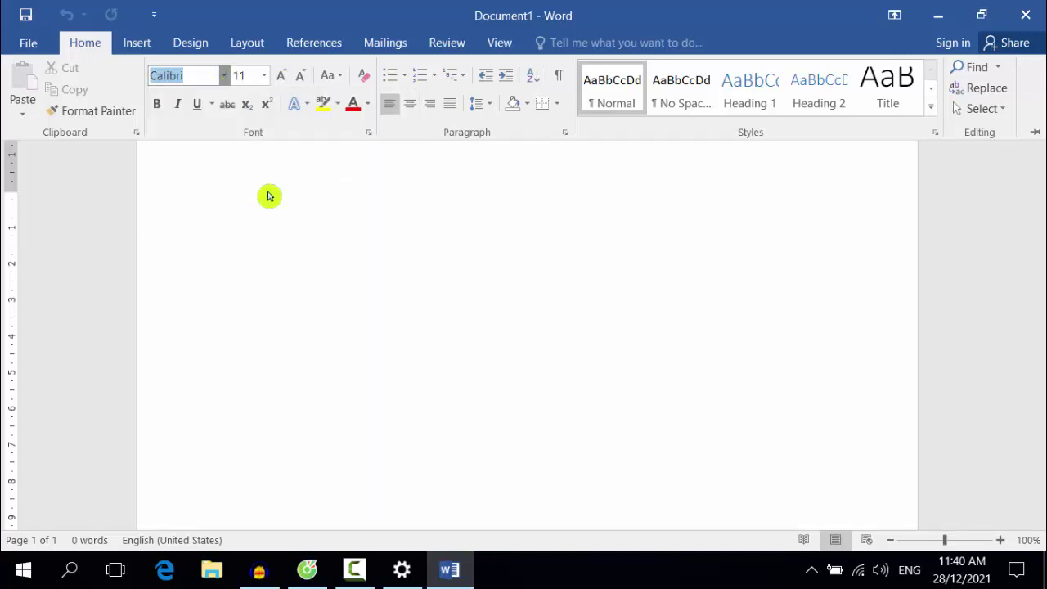
click(265, 76)
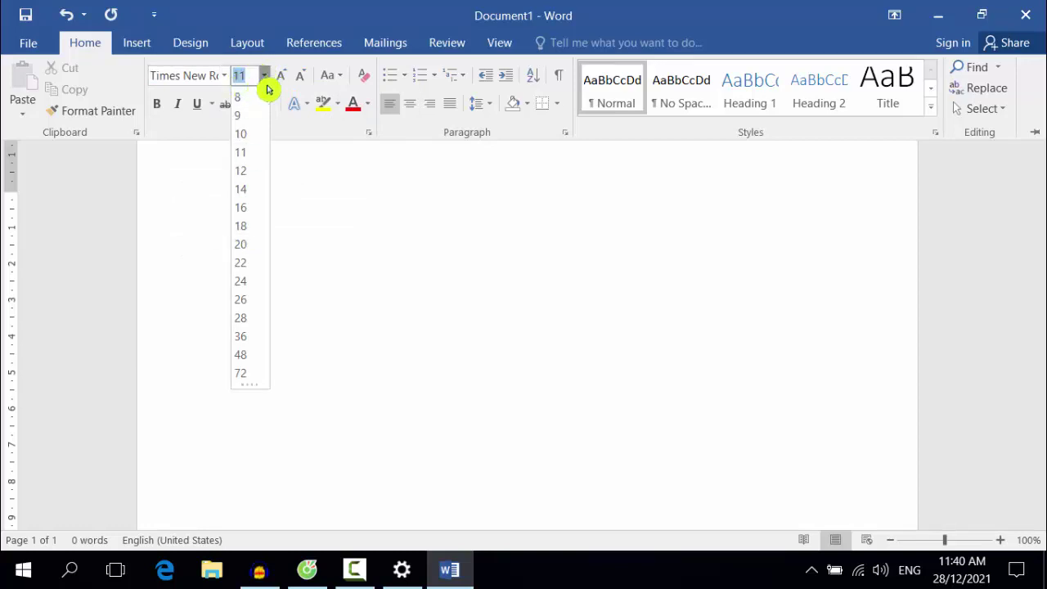
click(249, 197)
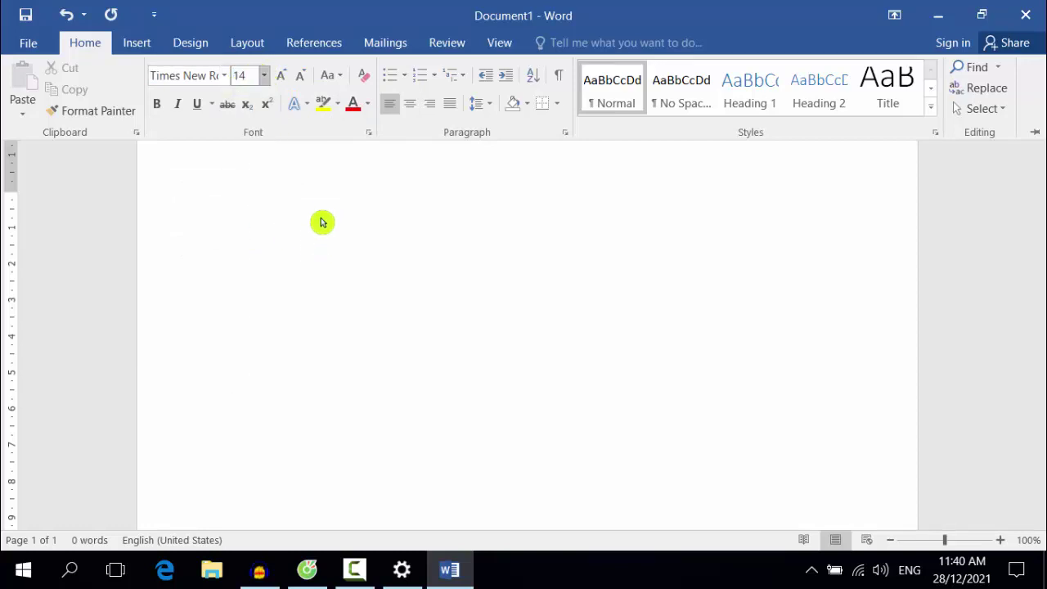
key(ctrl+F1)
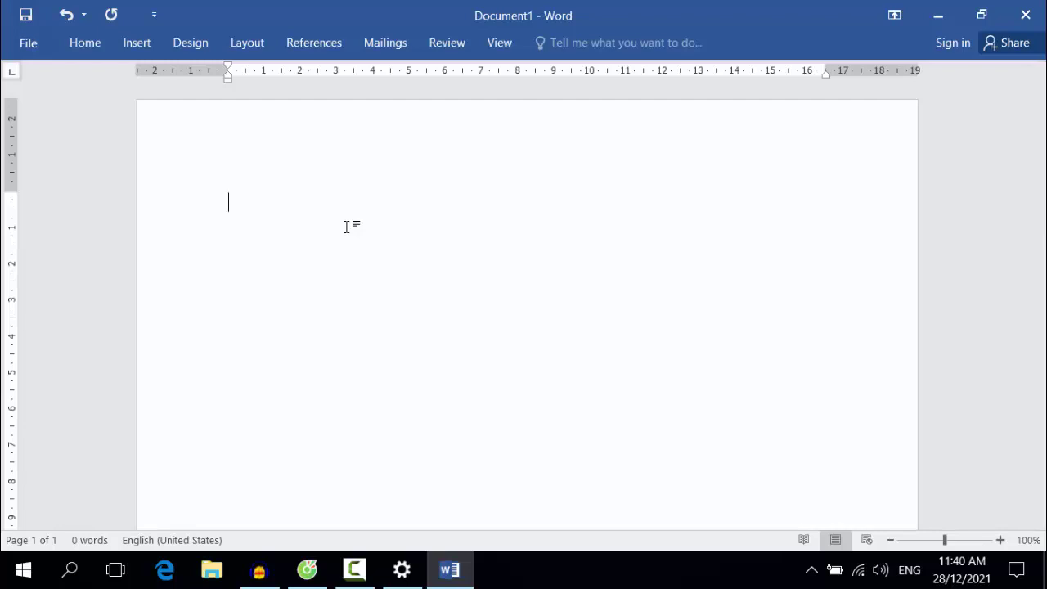
Enter "CỘNG HÒA XÃ HỘI CHỦ NGHĨA VIỆT NAM" as the first line of the document.
text(CÔNG)
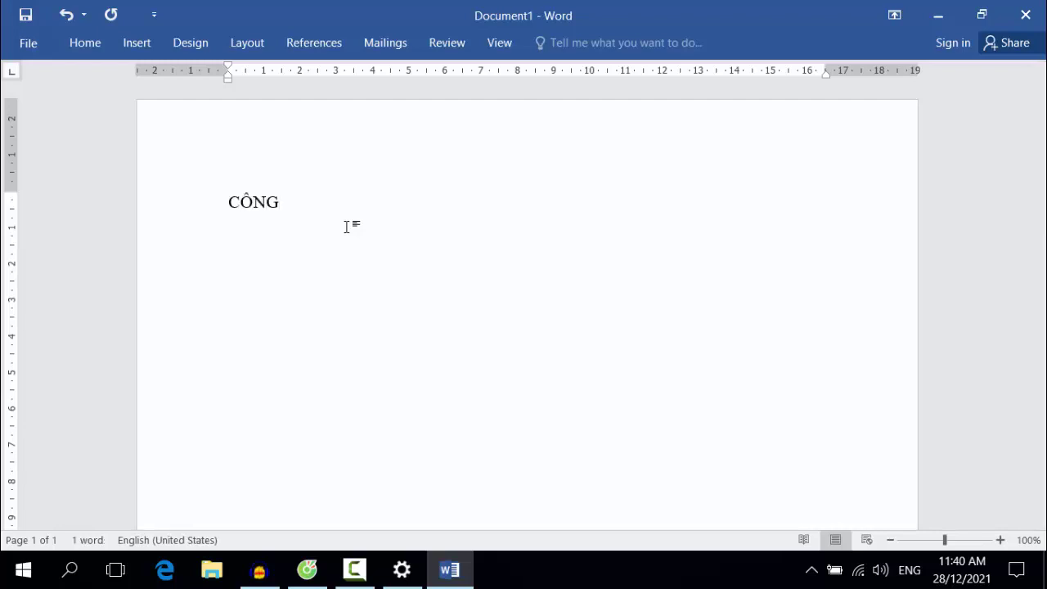
text( HOAD)
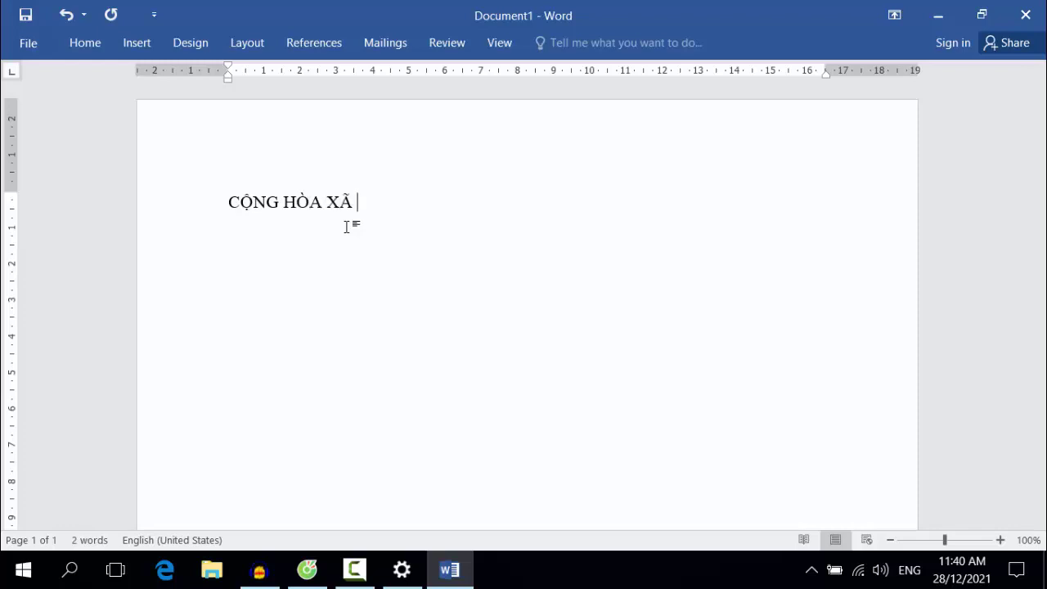
text(OI)
key(BackSpace)
key(BackSpace)
key(BackSpace)
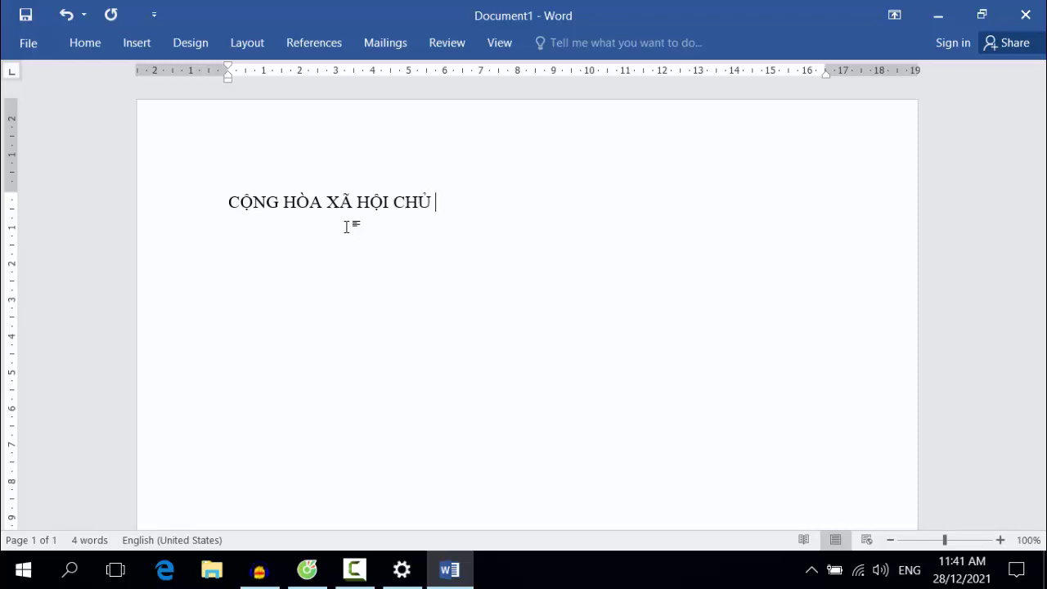
text(NGHĨA VIỆT NAM)
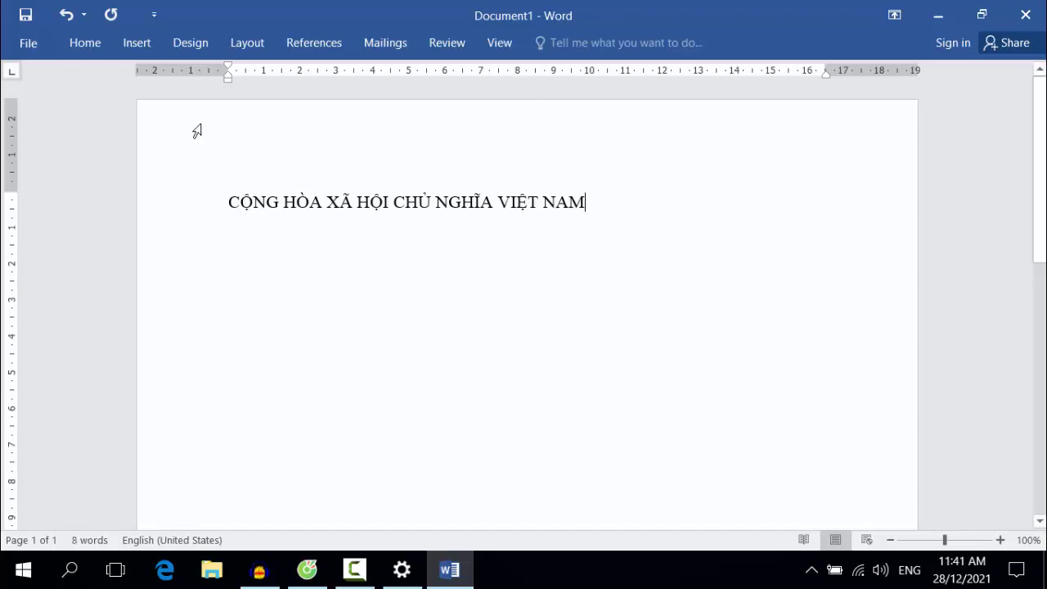
Make the whole first line "CỘNG HÒA XÃ HỘI CHỦ NGHĨA VIỆT NAM" bold.
click(89, 49)
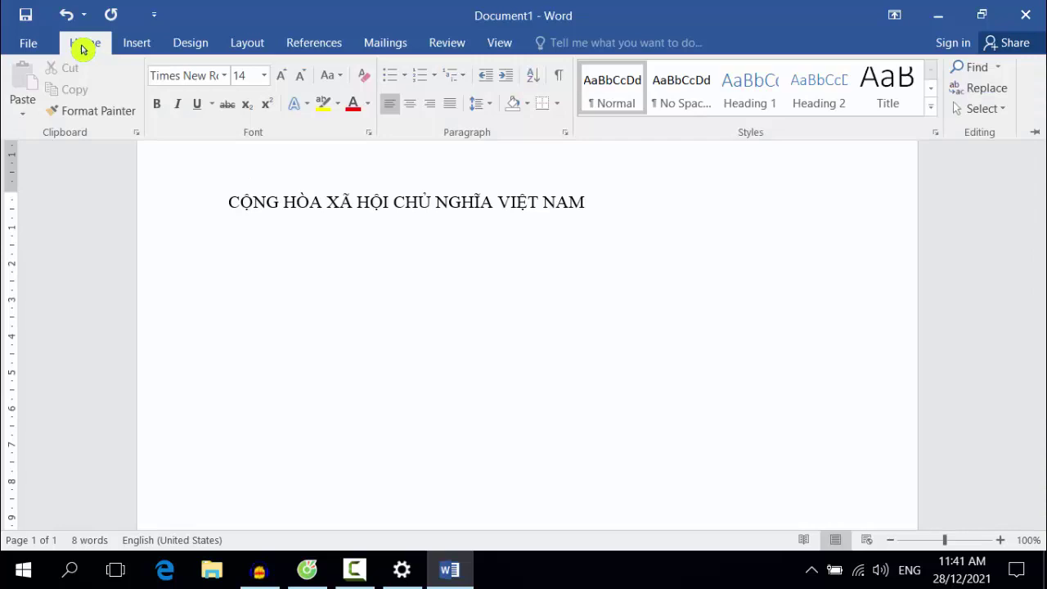
click(228, 207)
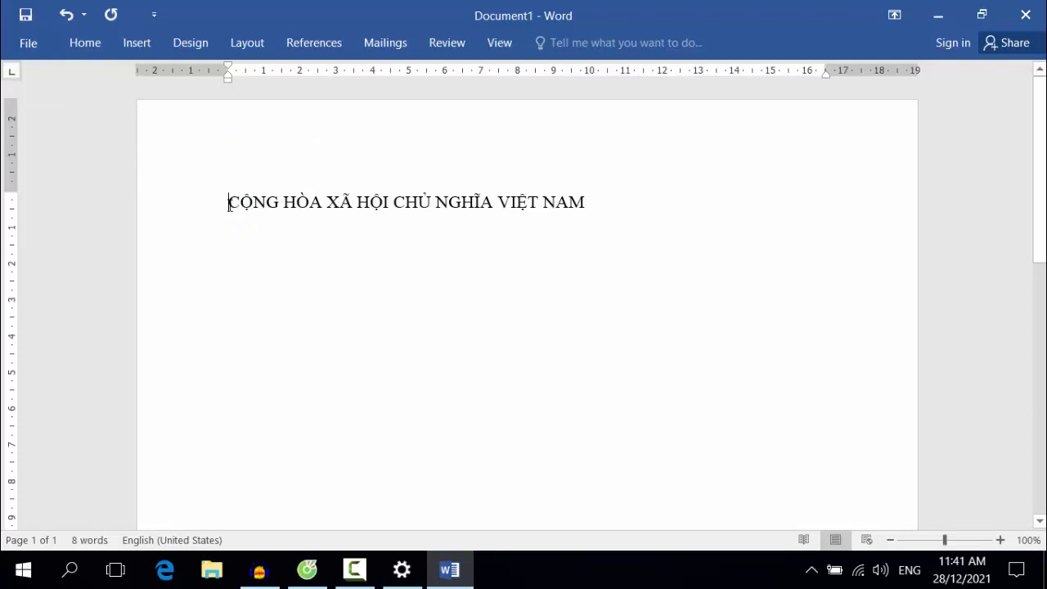
drag(240, 204, 591, 206)
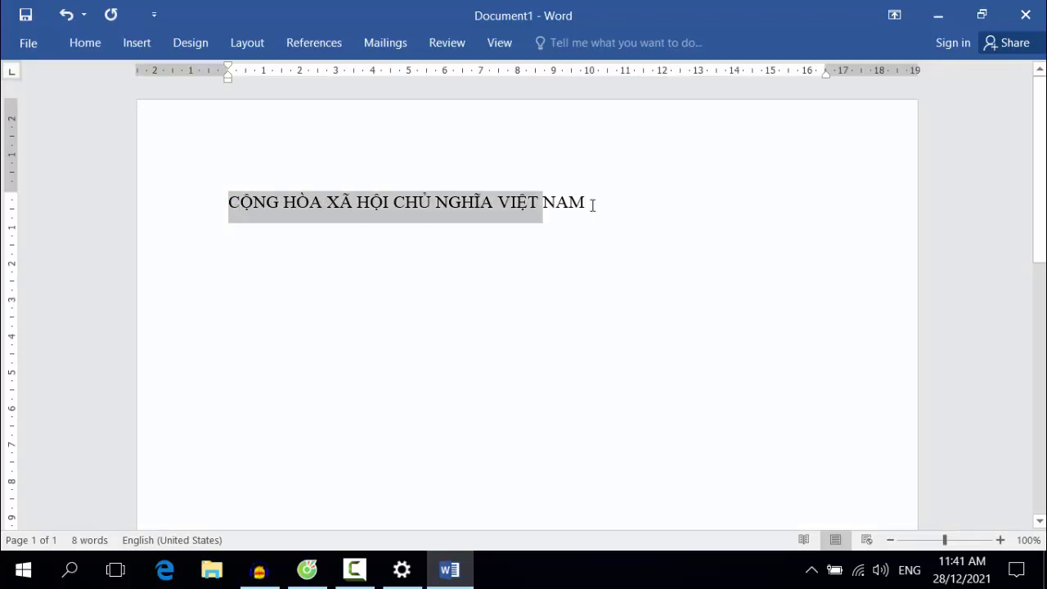
click(85, 45)
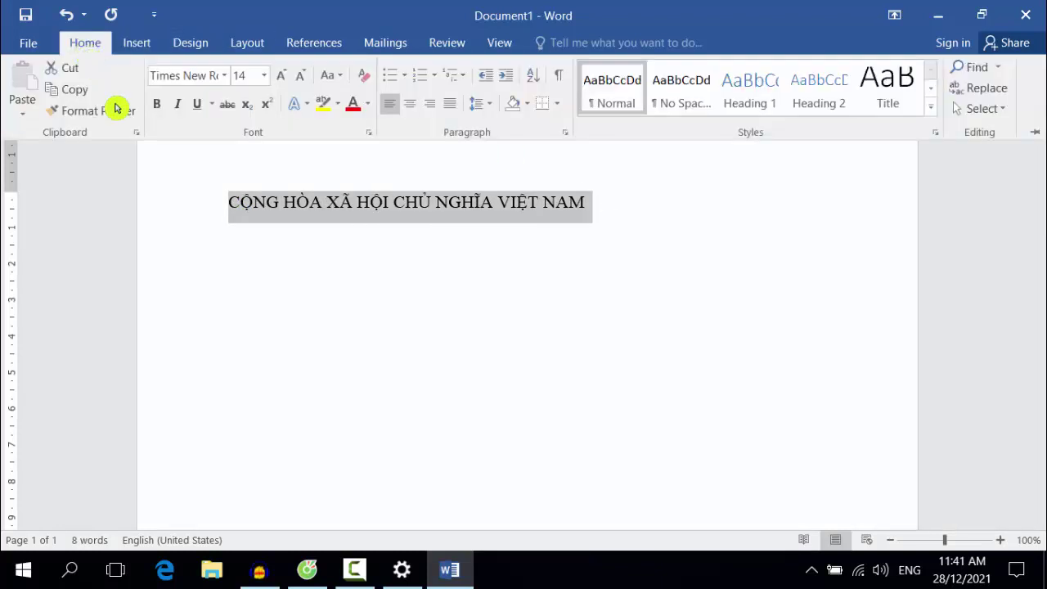
click(159, 107)
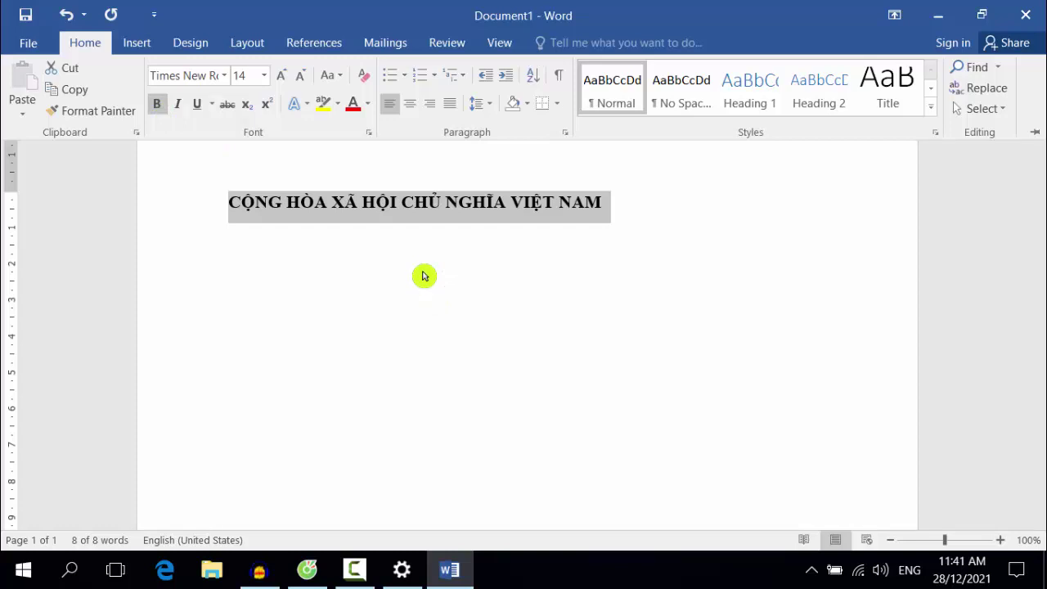
Try font size 20 on the heading line, settle on size 18, and deselect the text.
click(264, 75)
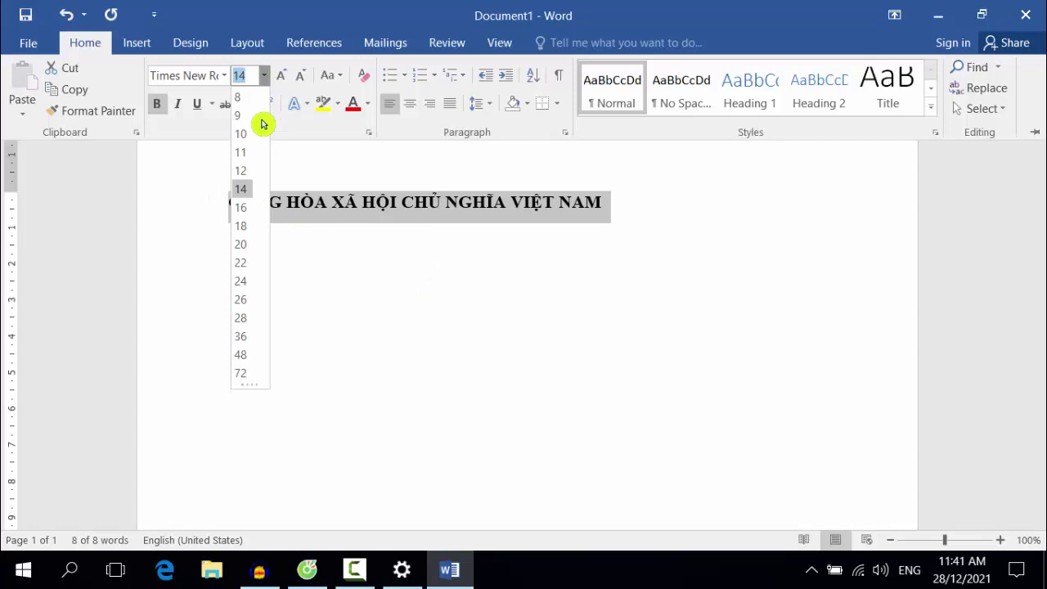
click(248, 247)
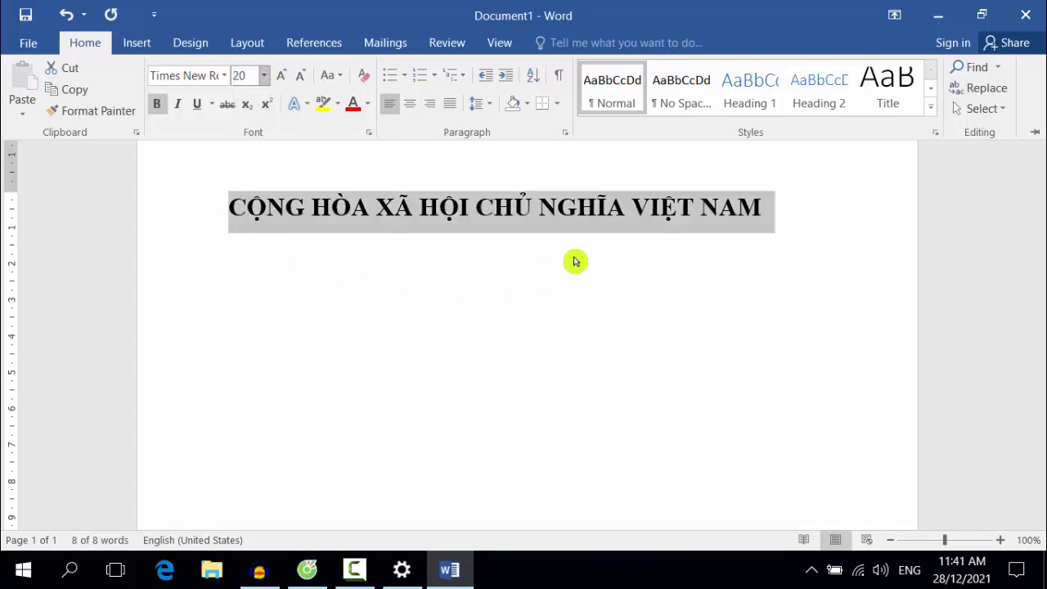
click(265, 77)
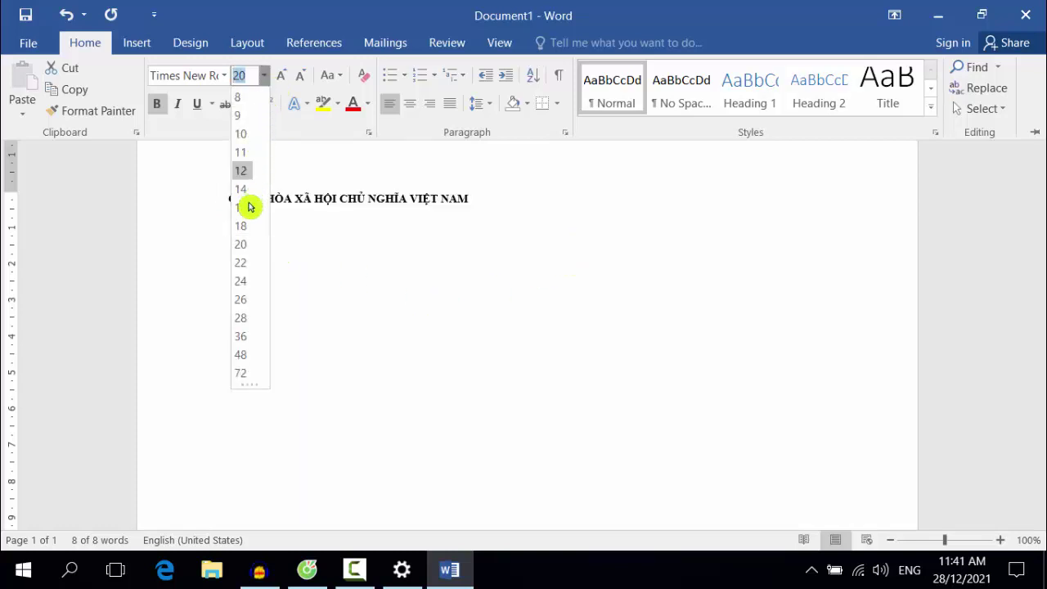
click(245, 233)
key(ctrl+F1)
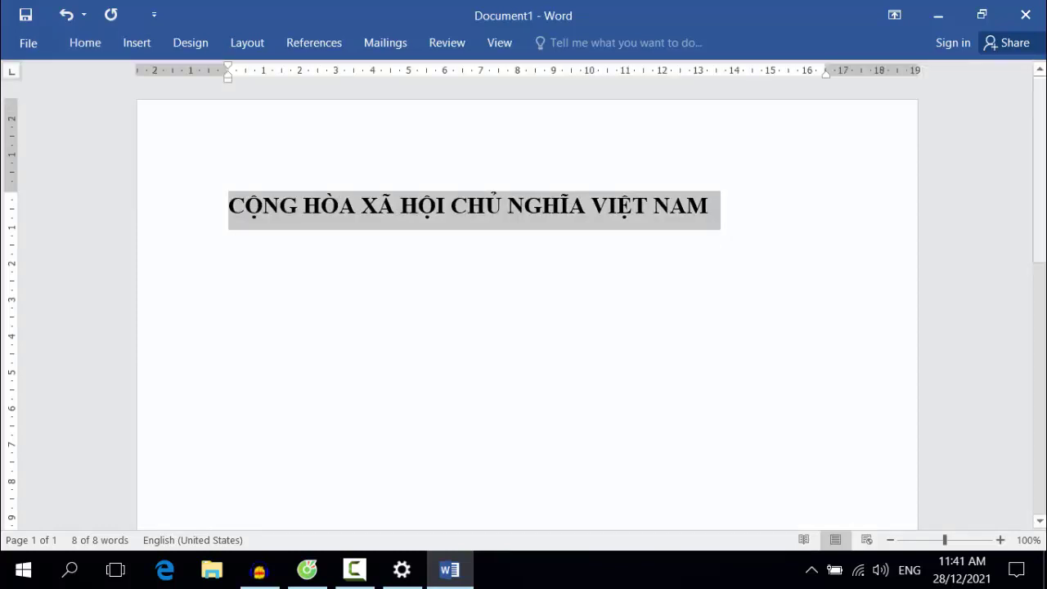
click(519, 238)
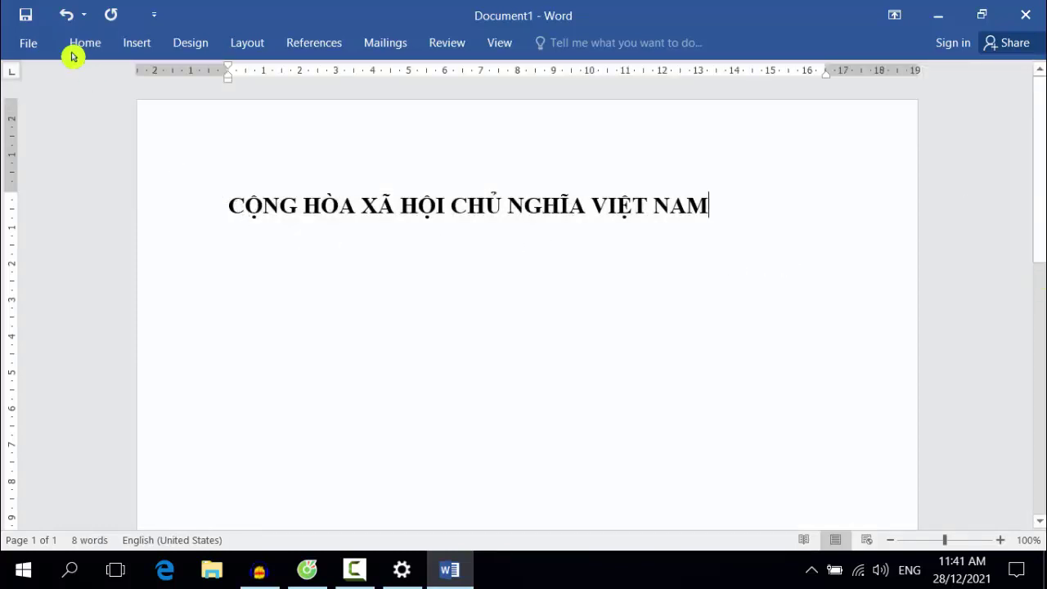
Turn off the Collapse the Ribbon option so the ribbon stays expanded.
right_click(800, 34)
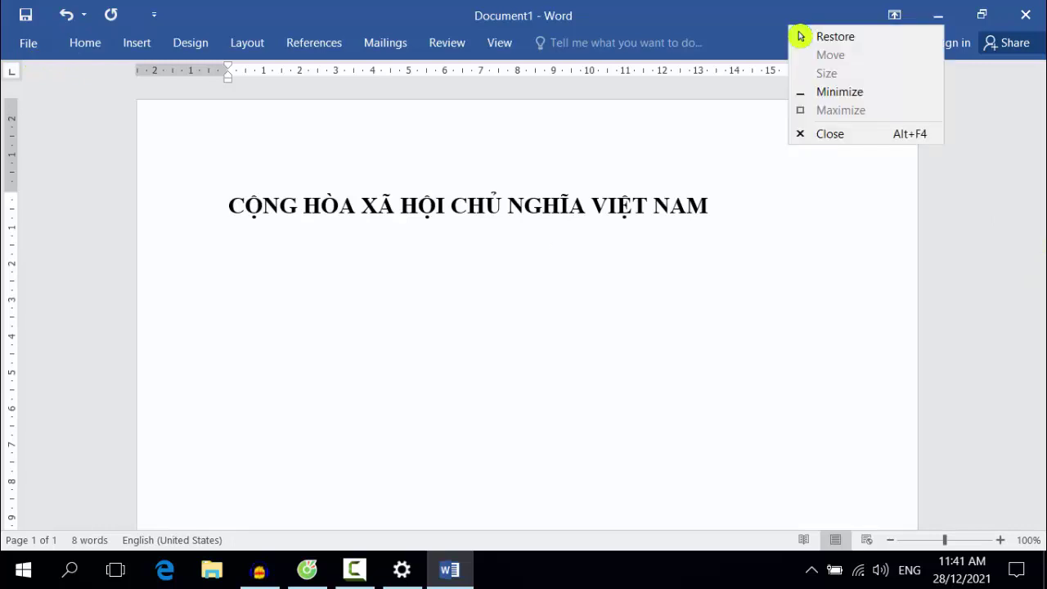
click(82, 46)
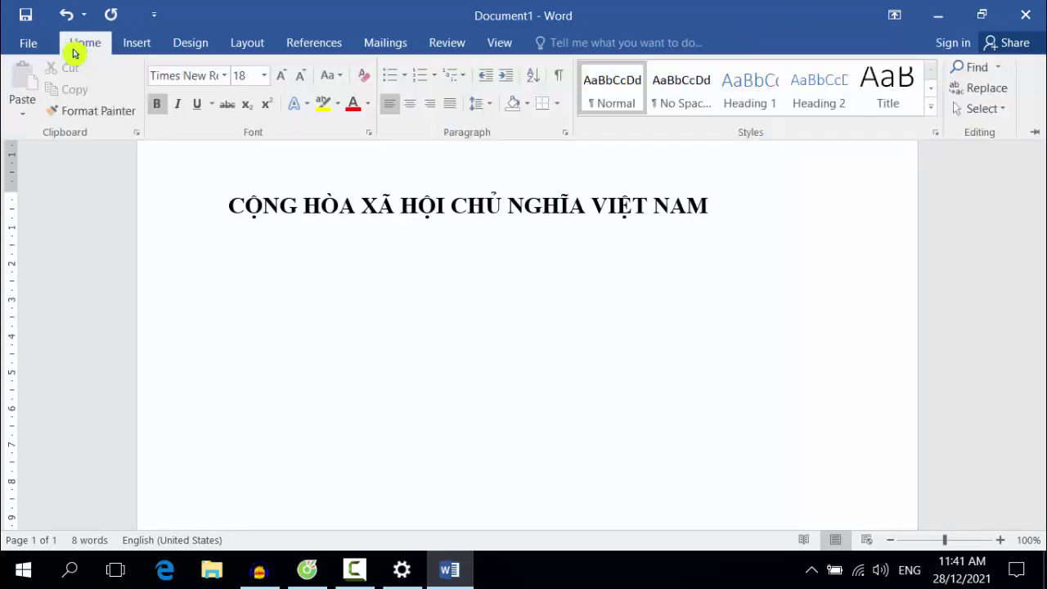
right_click(323, 124)
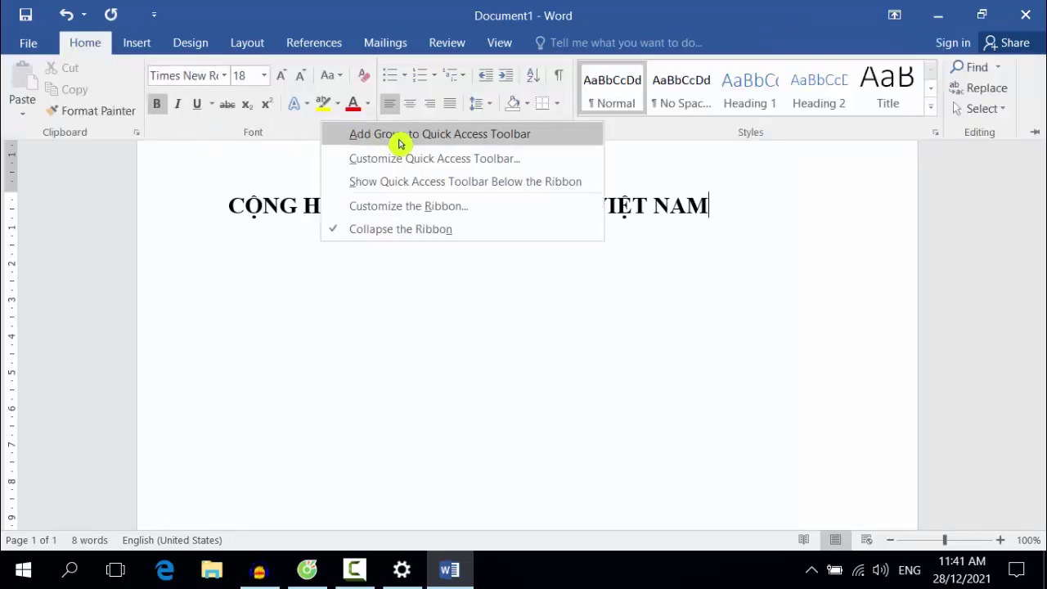
click(343, 230)
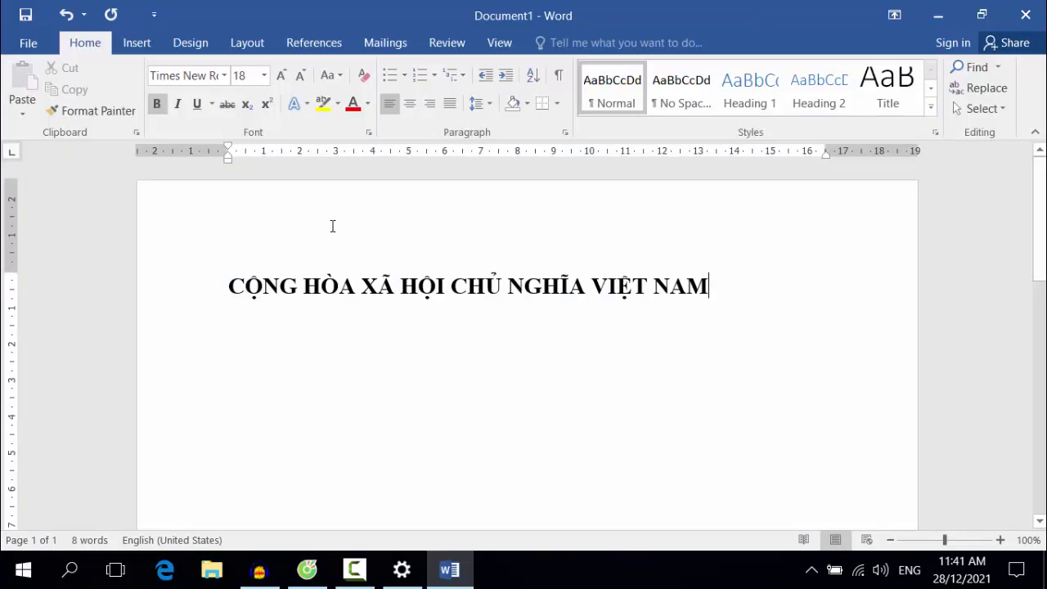
Center the heading line "CỘNG HÒA XÃ HỘI CHỦ NGHĨA VIỆT NAM" between the page margins.
drag(339, 291, 357, 290)
click(619, 437)
click(410, 106)
click(300, 264)
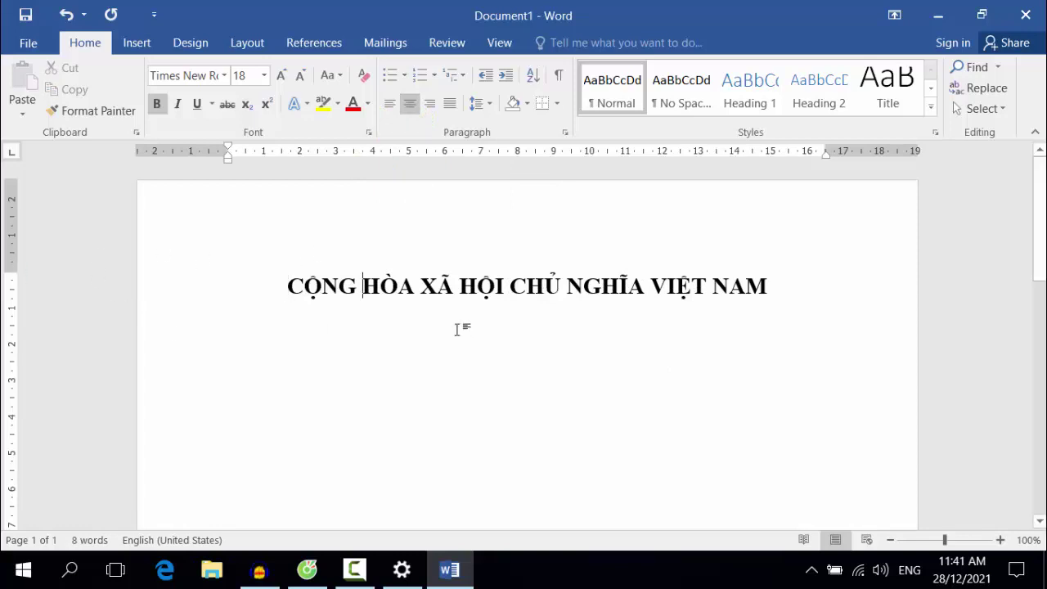
key(ctrl+Right)
key(ctrl+Right)
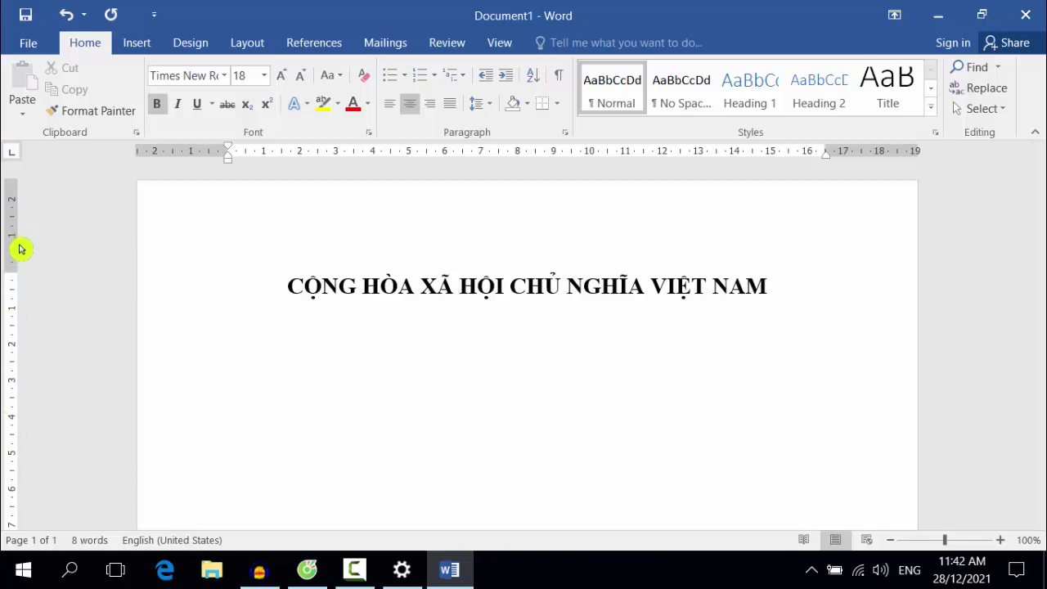
Set the whole document's page margins to top 2 cm, bottom 2 cm, left 3 cm and right 2 cm.
double_click(13, 345)
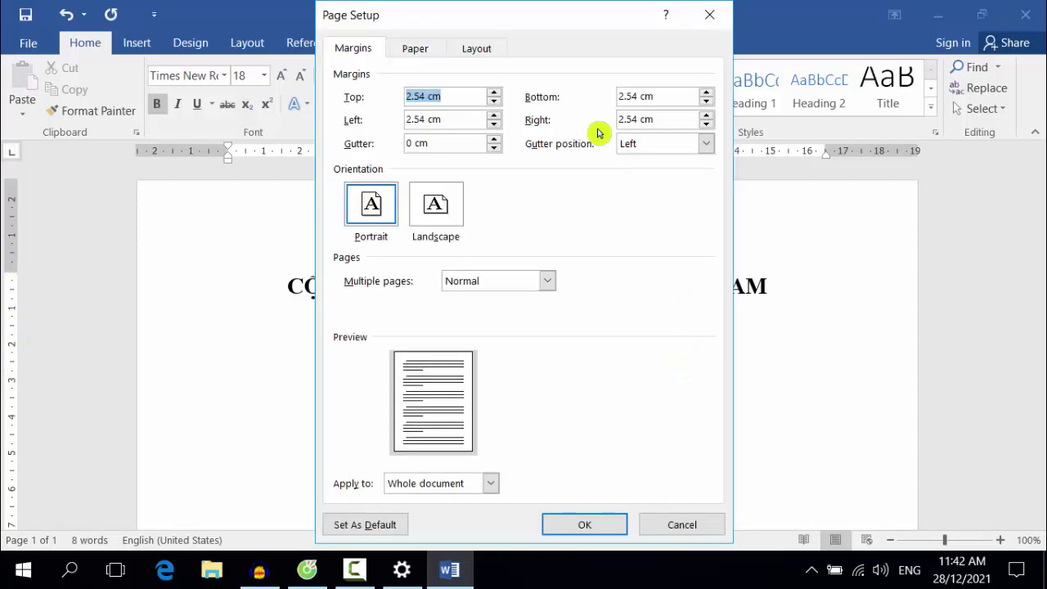
click(425, 97)
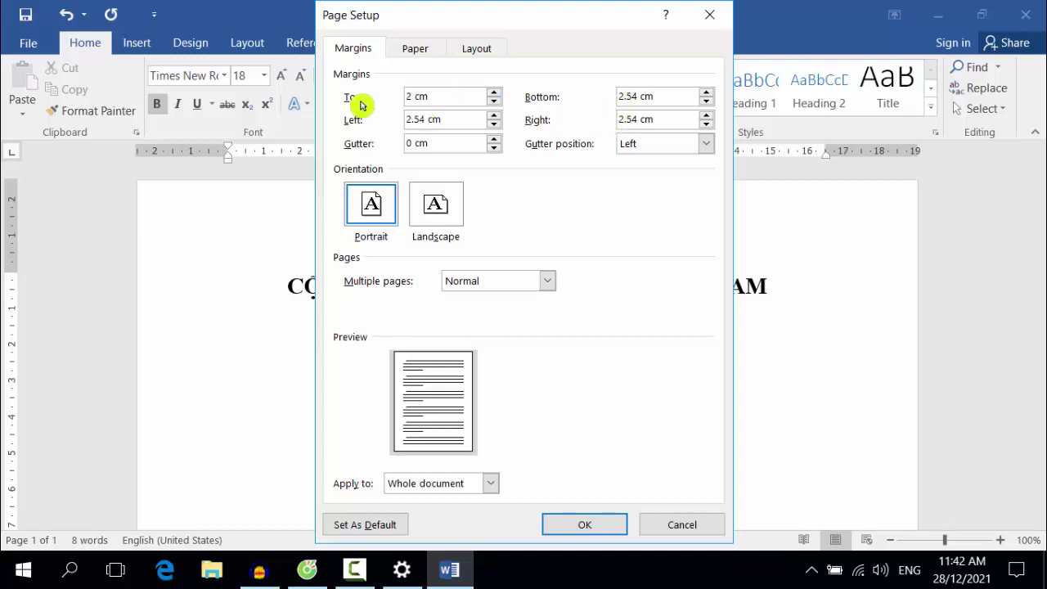
click(638, 96)
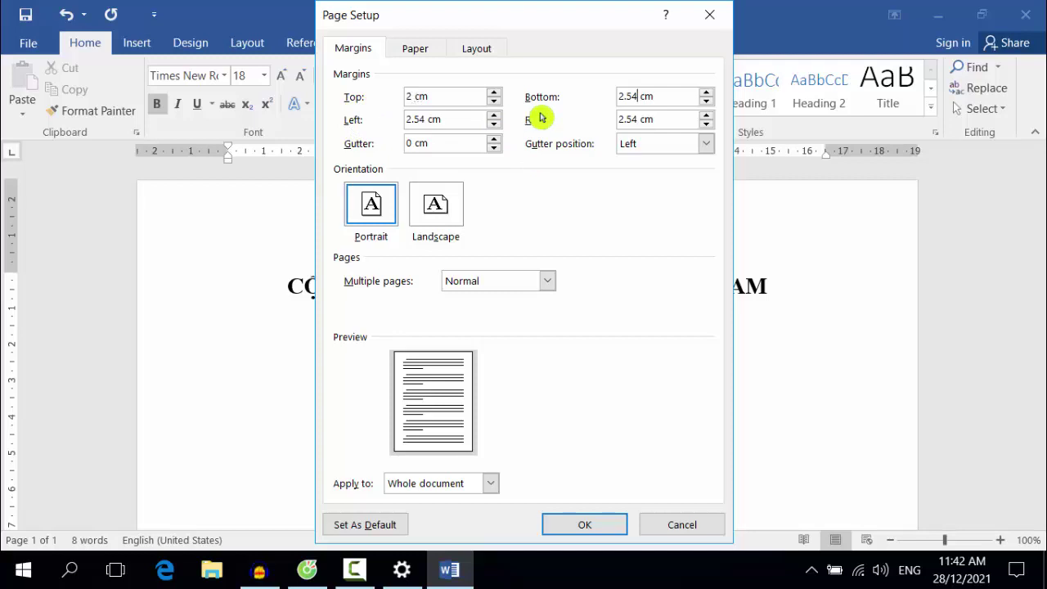
click(642, 119)
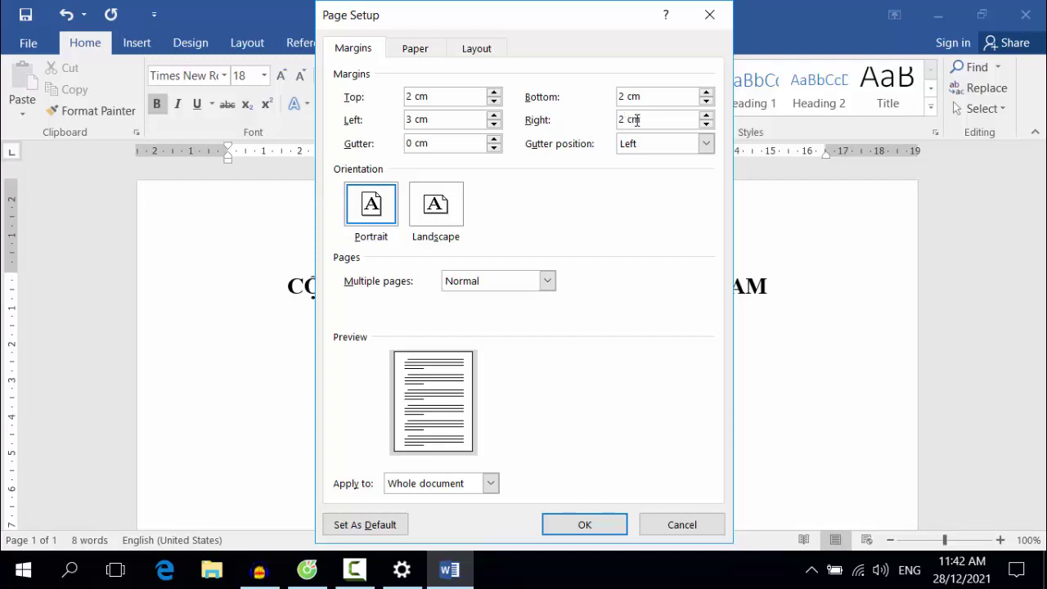
click(582, 532)
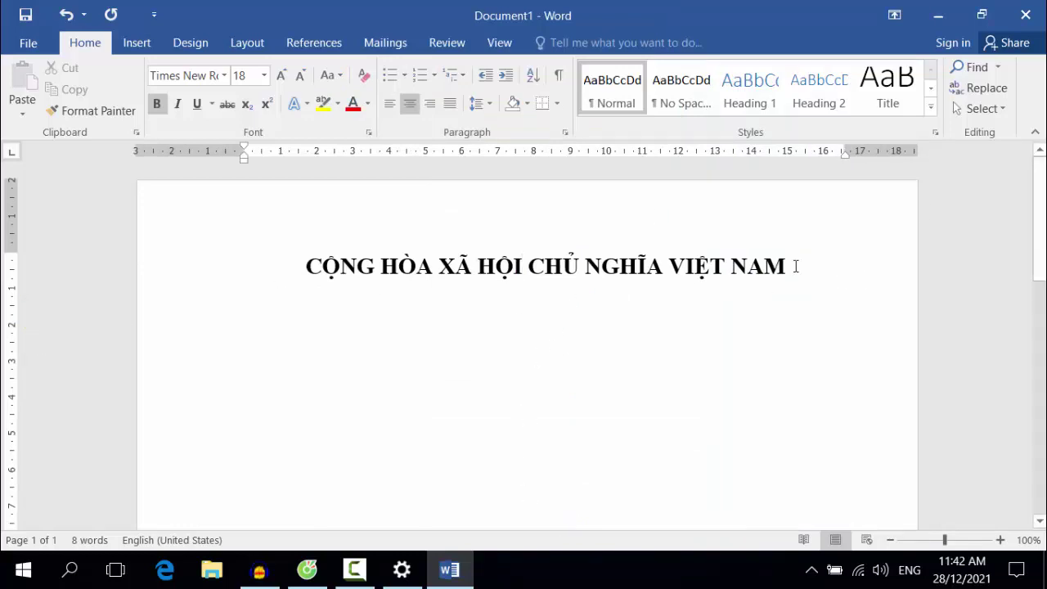
Enter "Độc lập - Tự do - Hạnh phúc" as the second heading line, reverting the automatic dashes to plain hyphens.
key(Return)
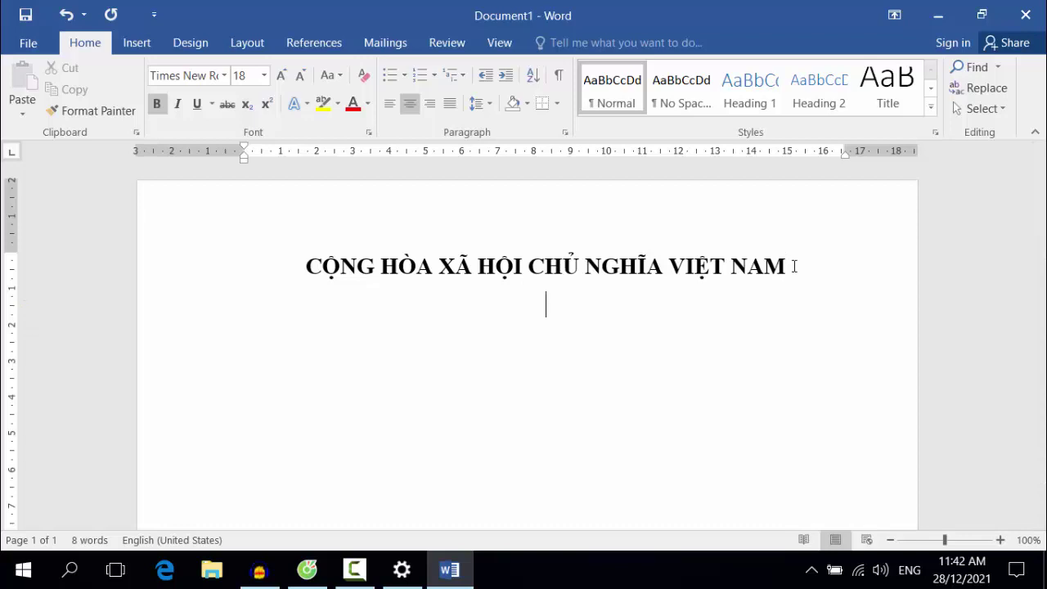
text(Đoco laapj)
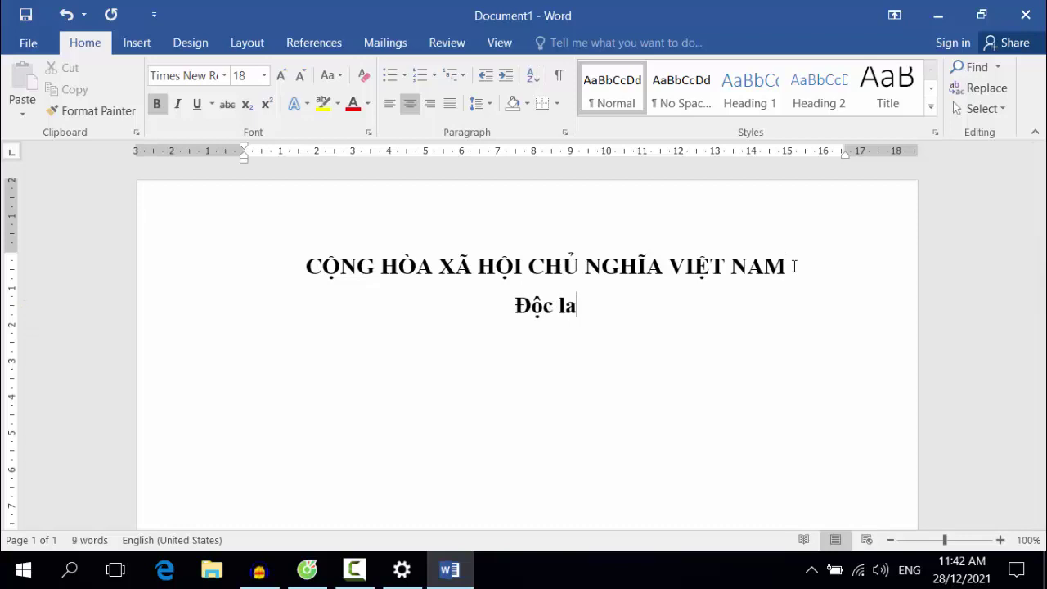
text( - T)
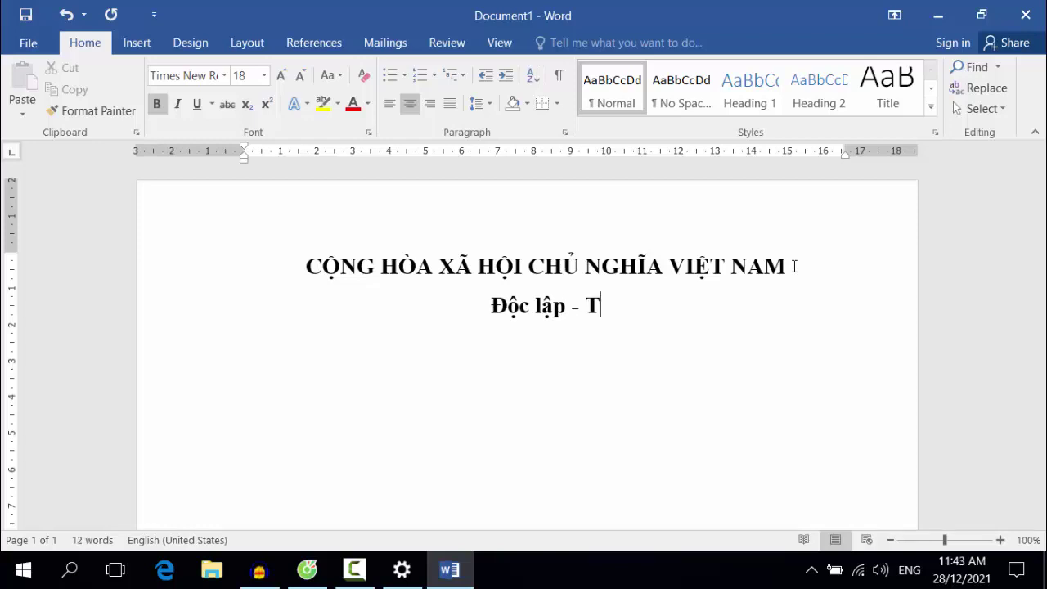
text(uwj do)
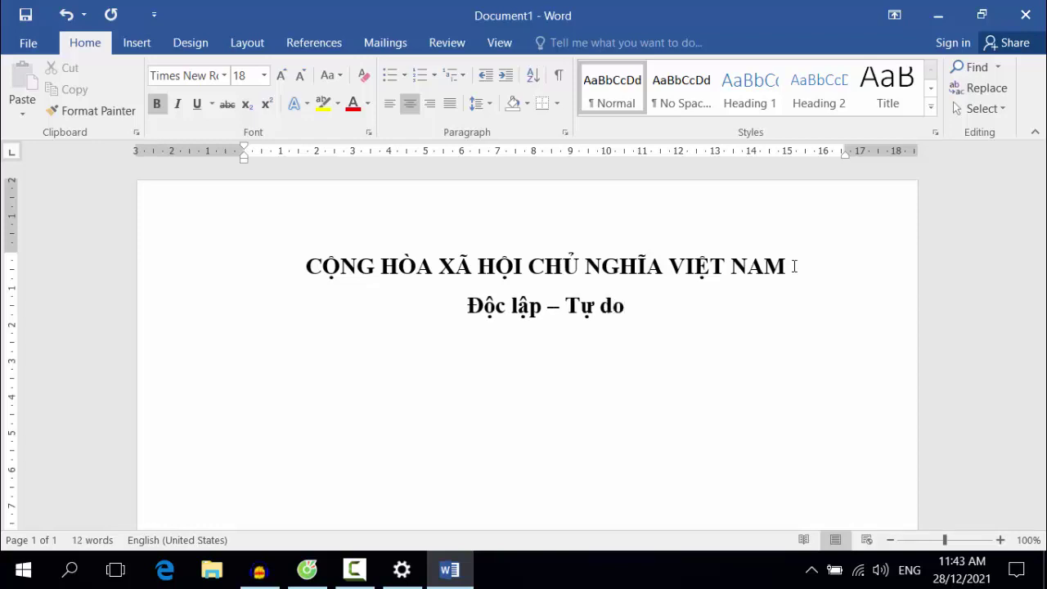
text(-b)
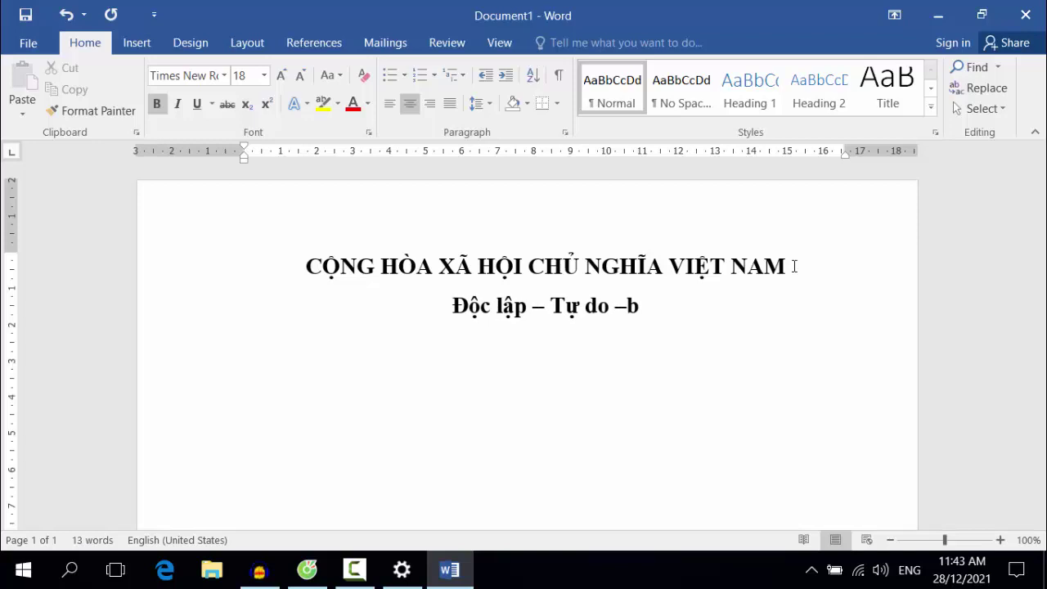
key(BackSpace)
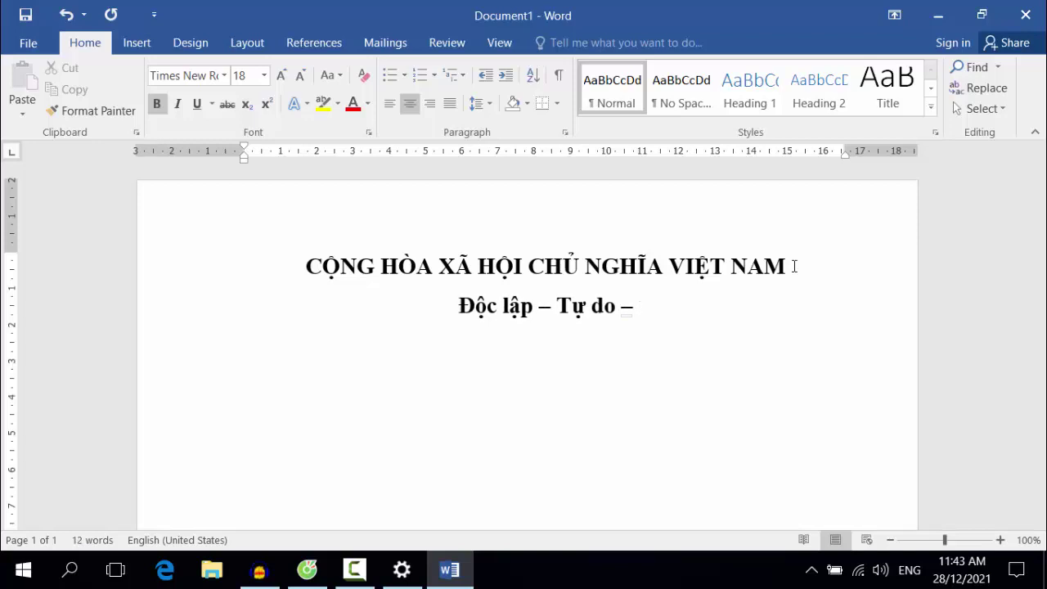
text(Hạnh p)
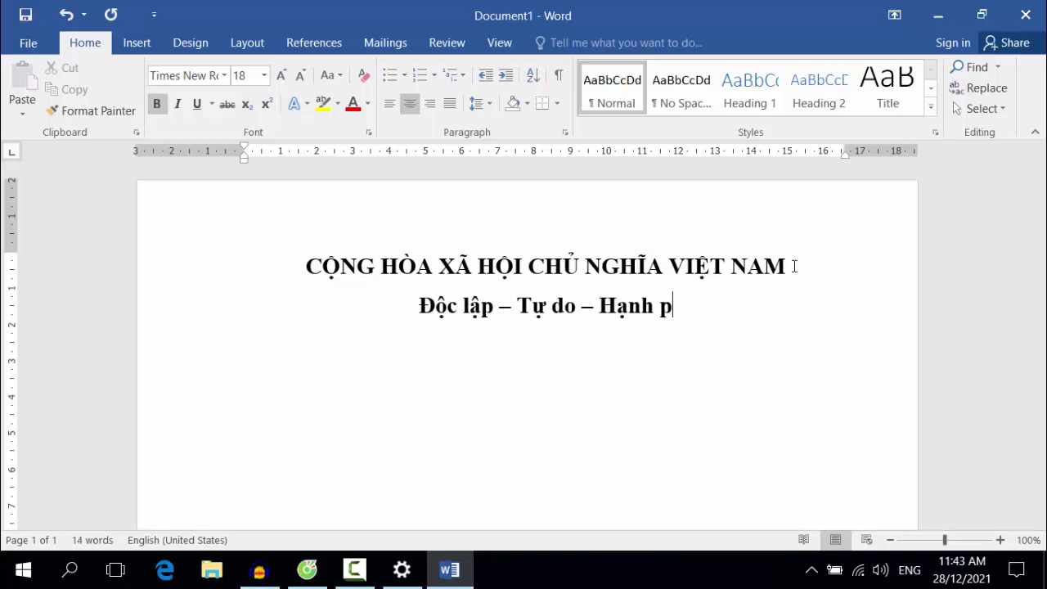
text(húc)
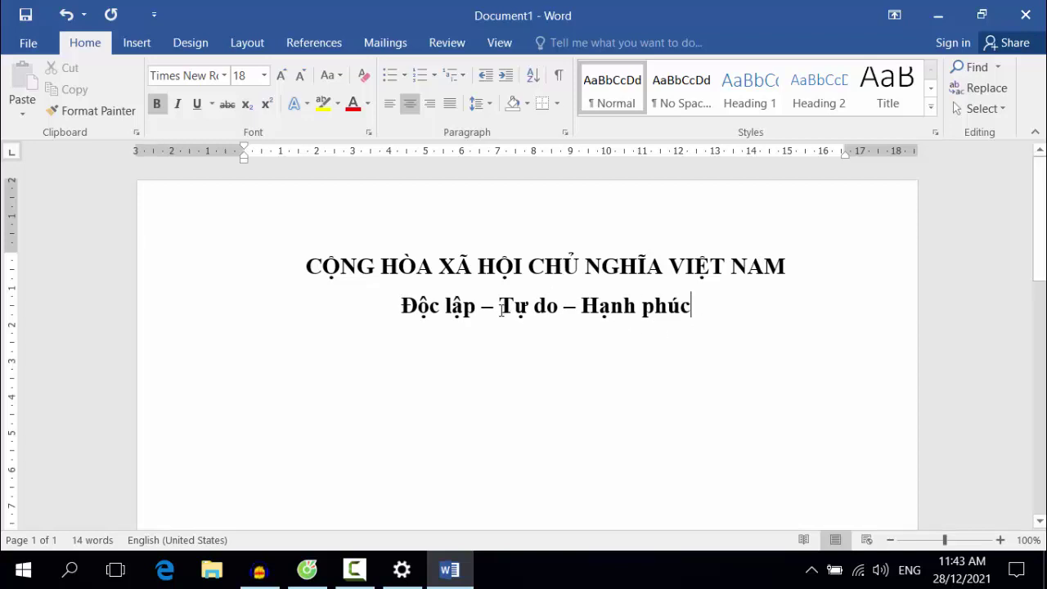
key(ctrl+z)
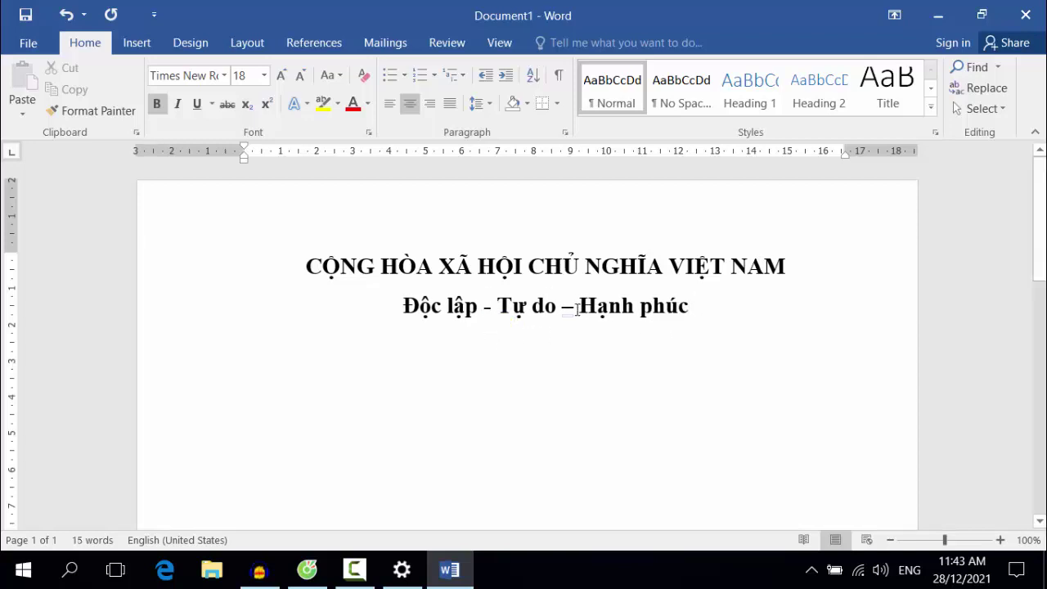
key(ctrl+z)
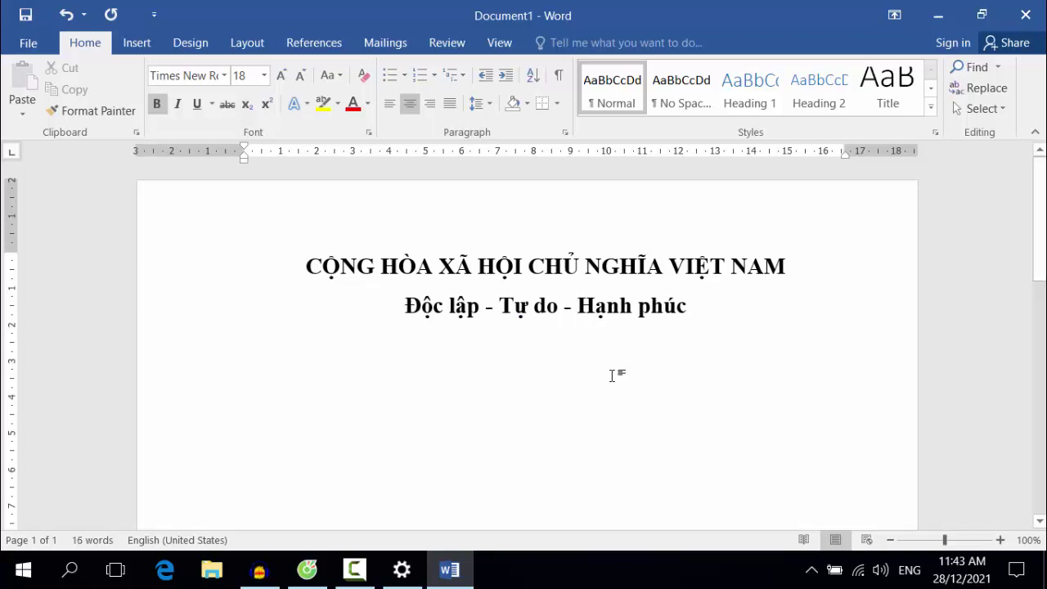
Examine the built-in header and footer designs, closing each gallery without inserting one.
mouse_move(1039, 220)
mouse_down()
mouse_move(1044, 251)
mouse_move(1042, 220)
mouse_up()
click(136, 45)
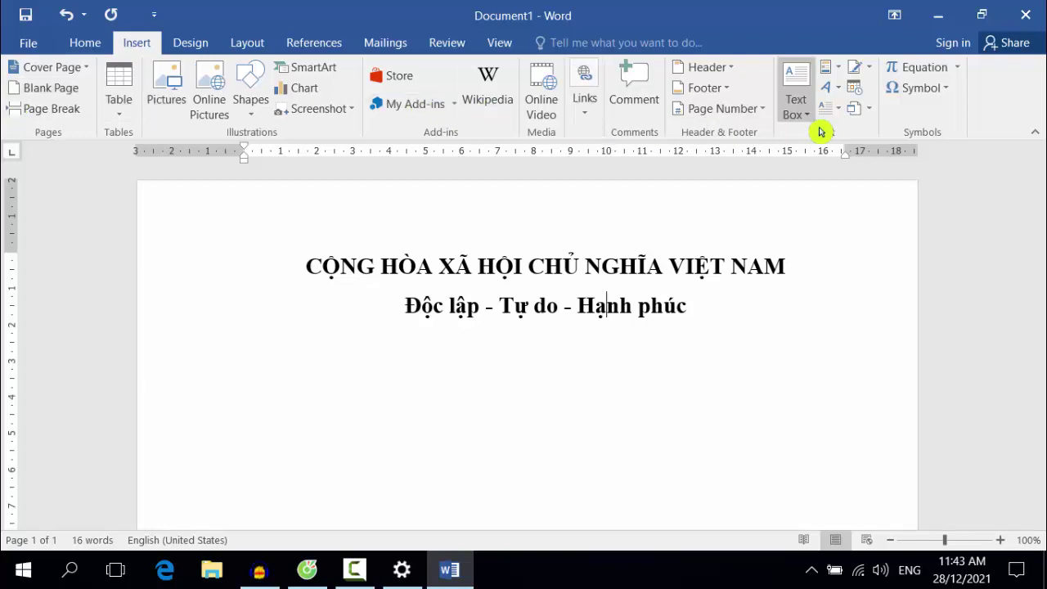
click(730, 74)
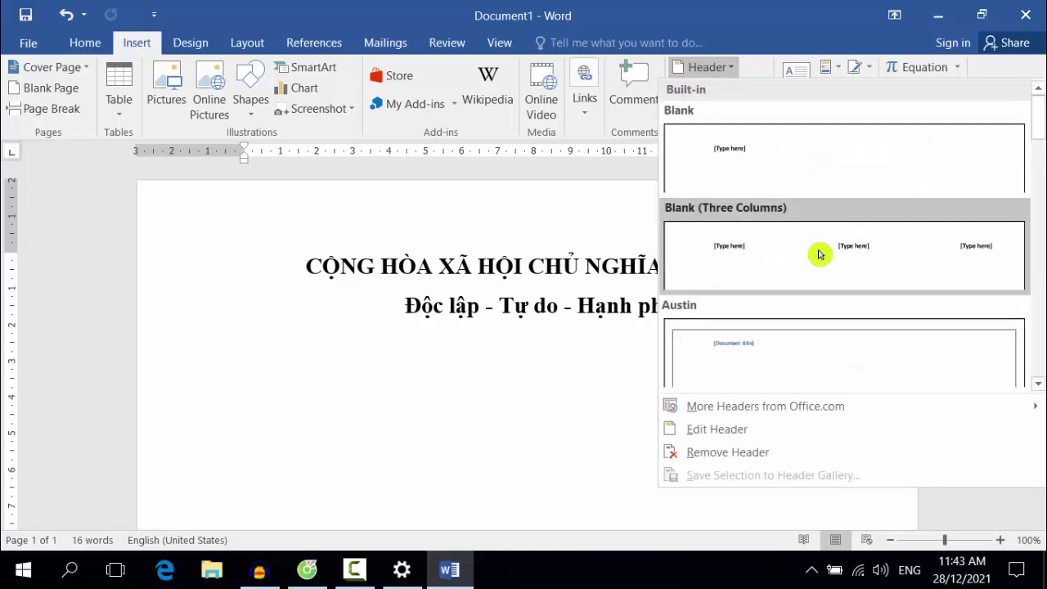
click(762, 21)
click(733, 93)
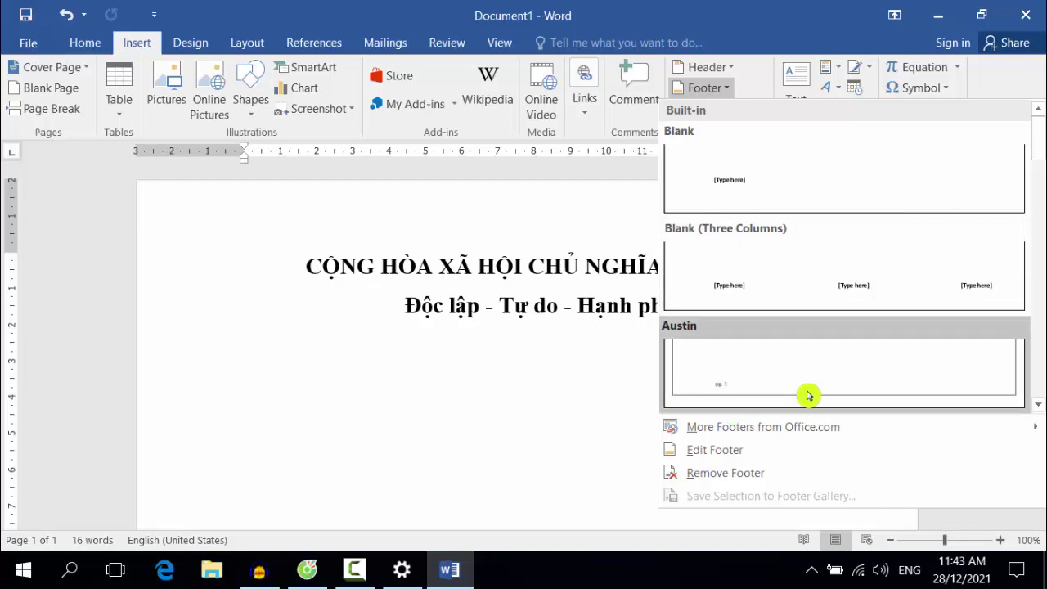
click(757, 21)
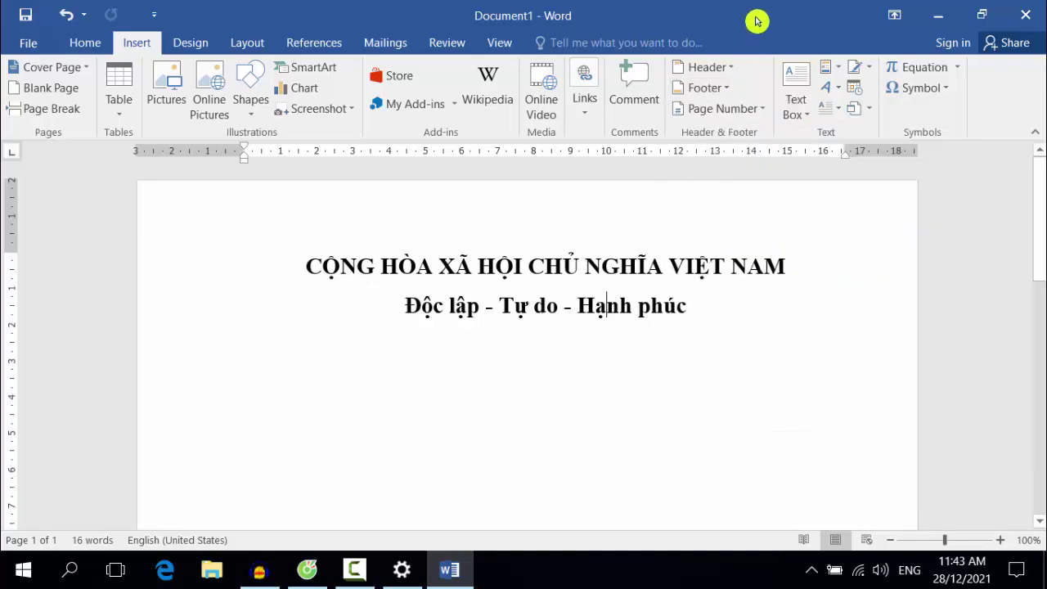
Insert a blank equation placeholder inside the second heading line.
click(937, 74)
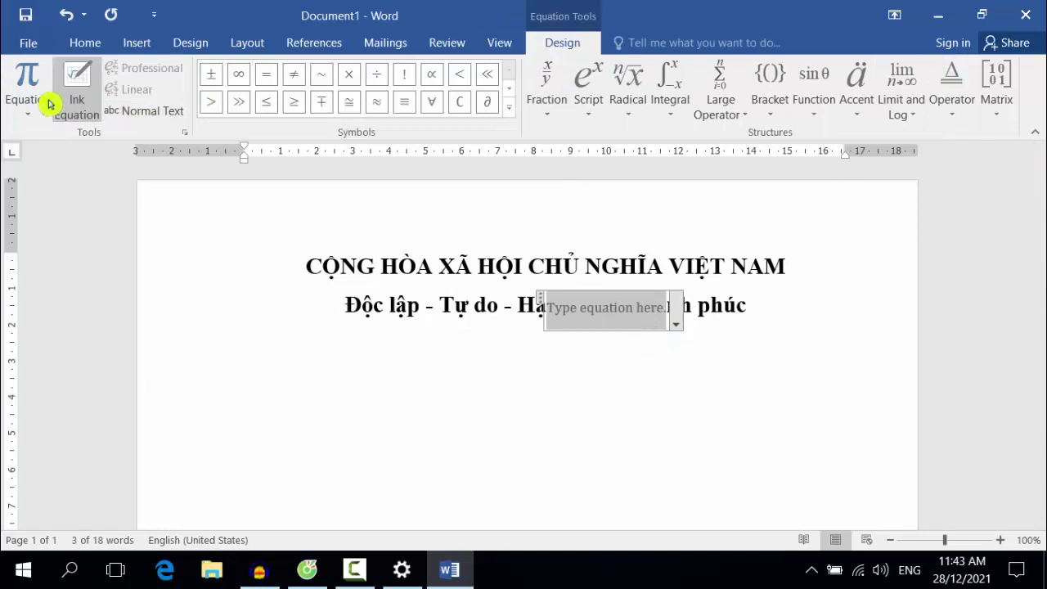
click(954, 208)
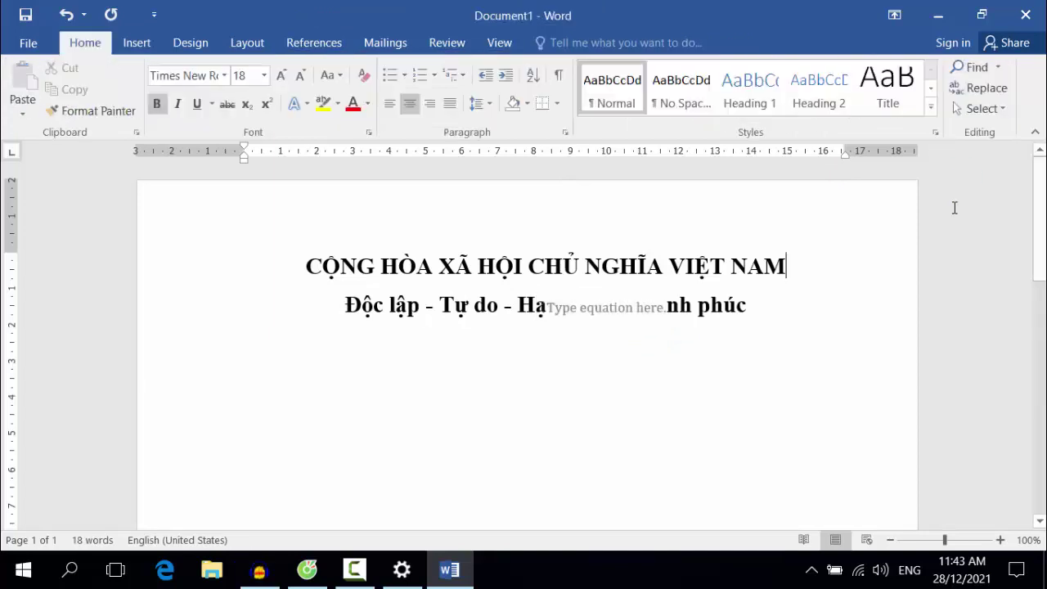
Examine the full symbol set, including the left arrow, ohm and increment characters, closing it without inserting any.
click(139, 43)
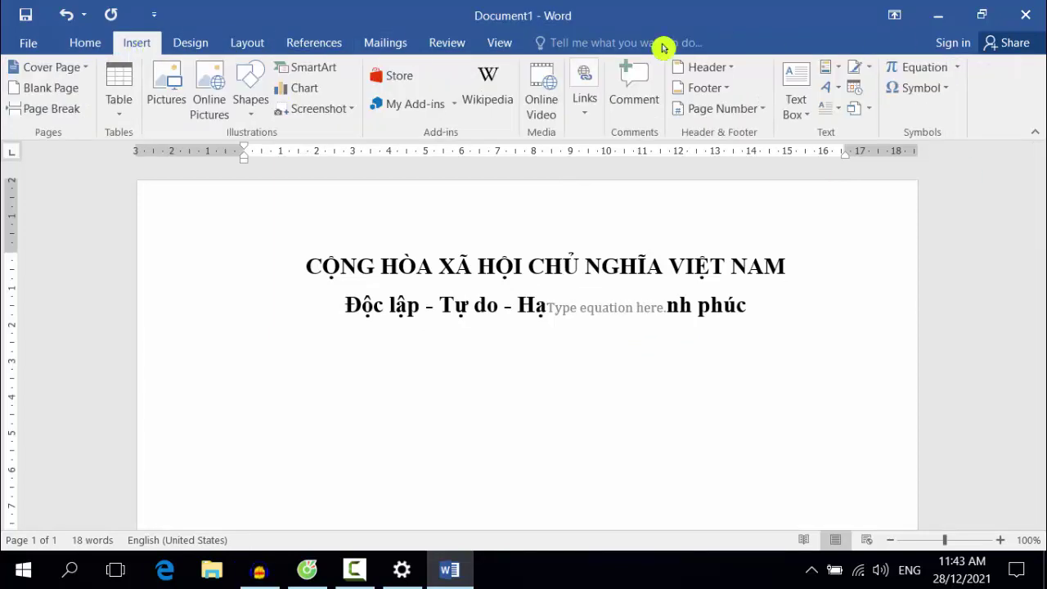
click(951, 93)
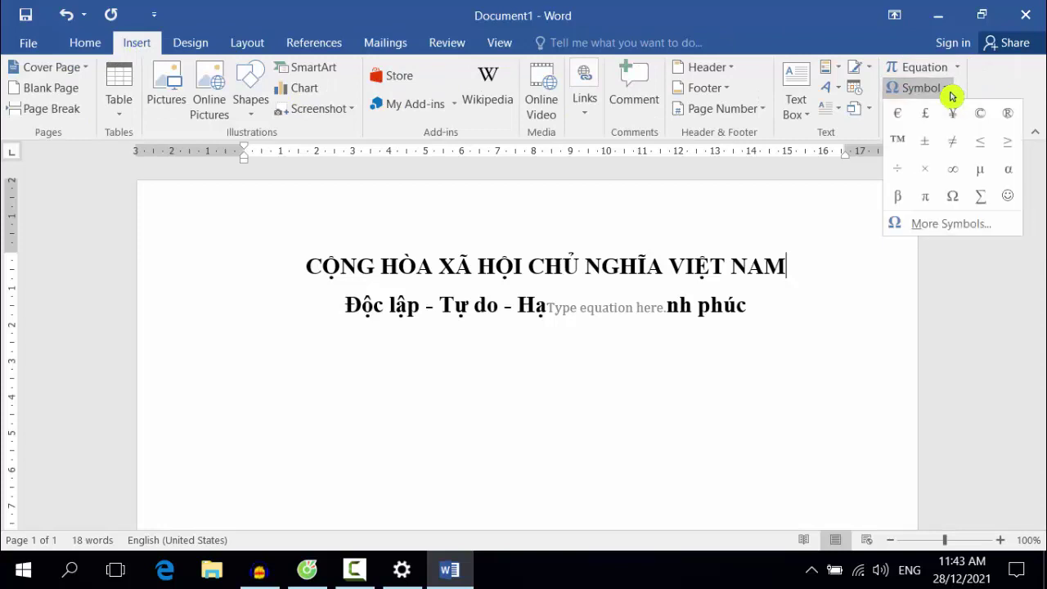
click(955, 223)
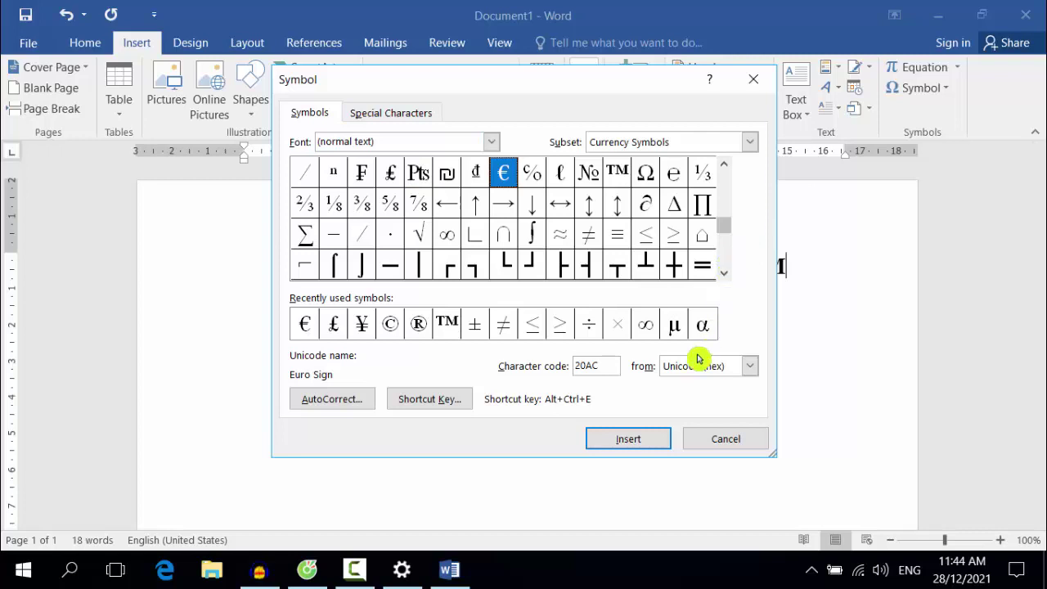
click(447, 210)
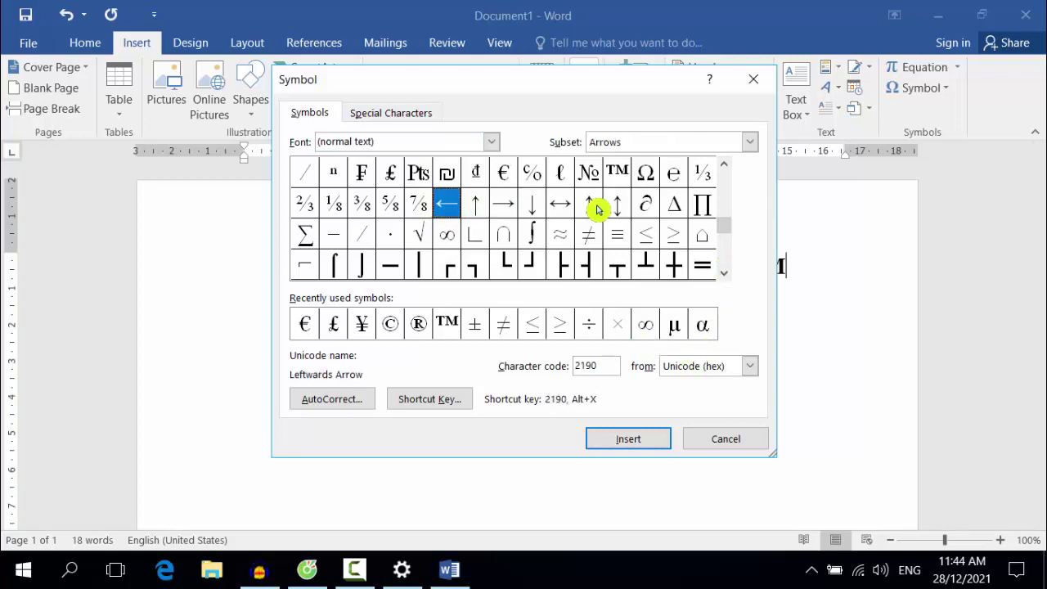
click(644, 182)
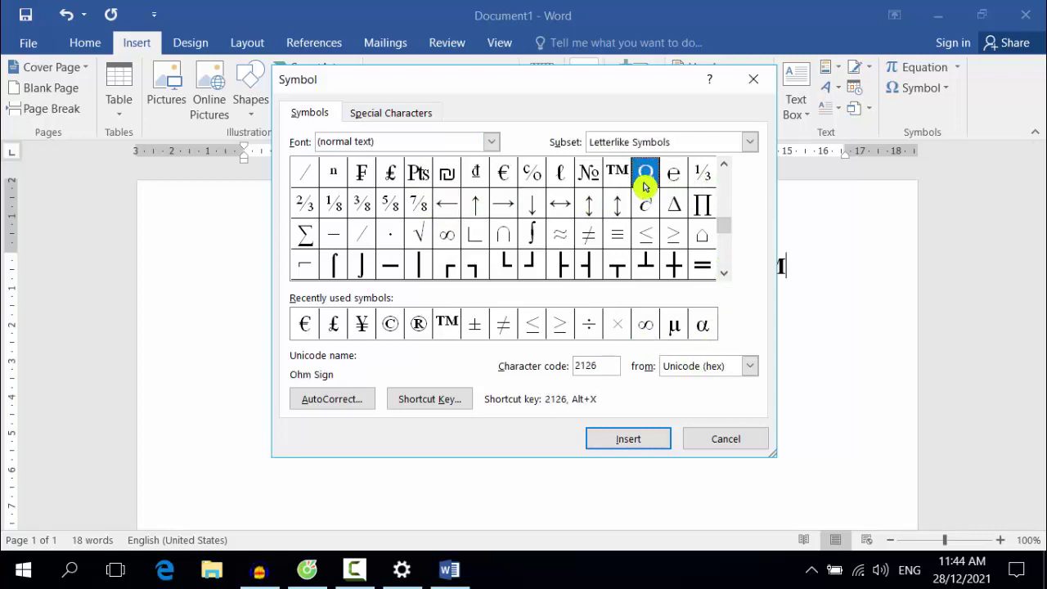
click(677, 209)
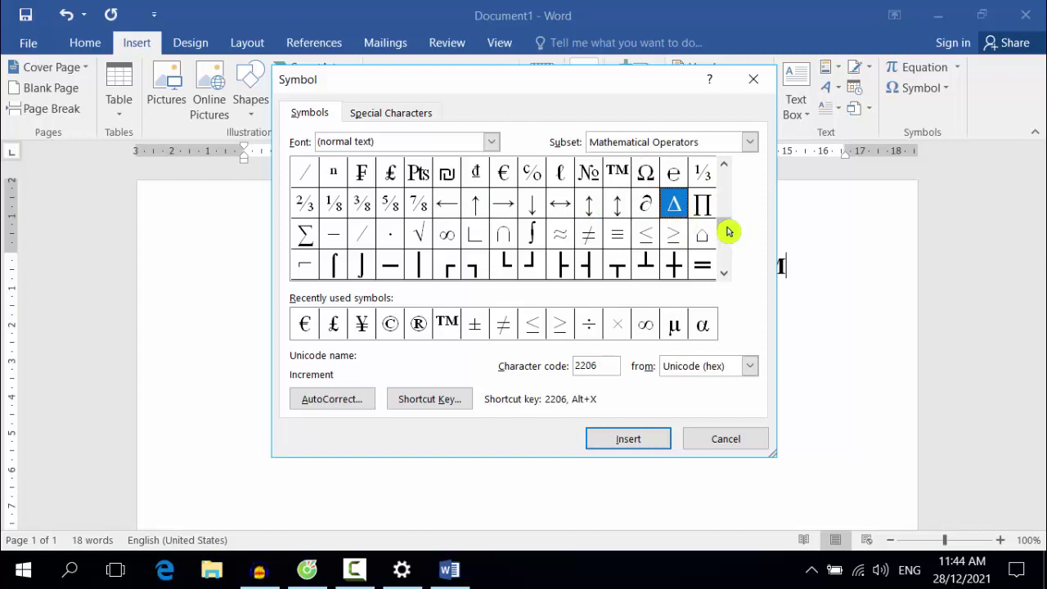
drag(728, 229, 724, 247)
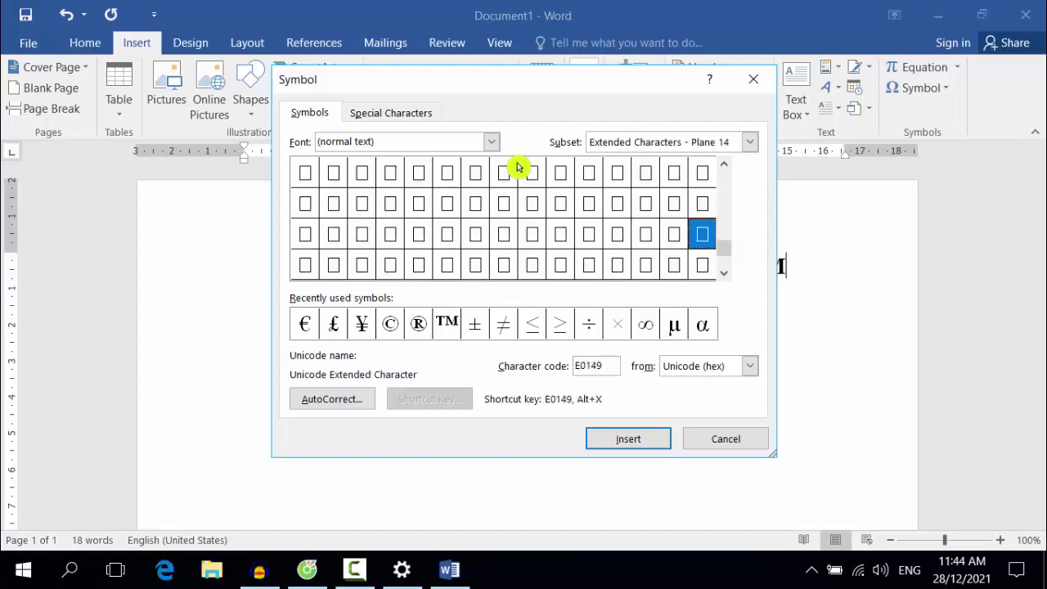
click(754, 79)
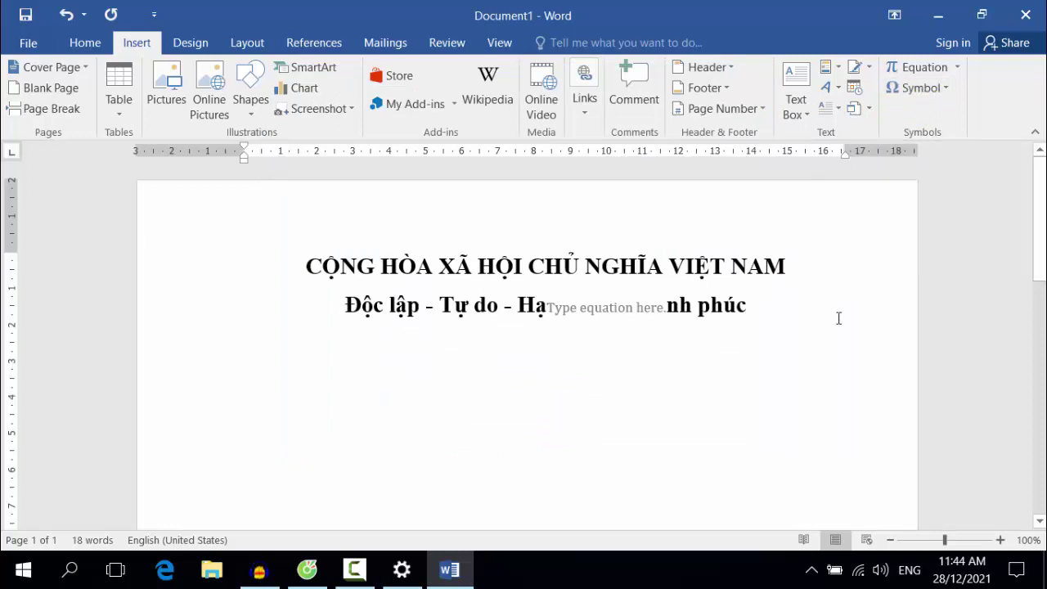
Undo the equation placeholder insertion in the second heading line.
click(66, 14)
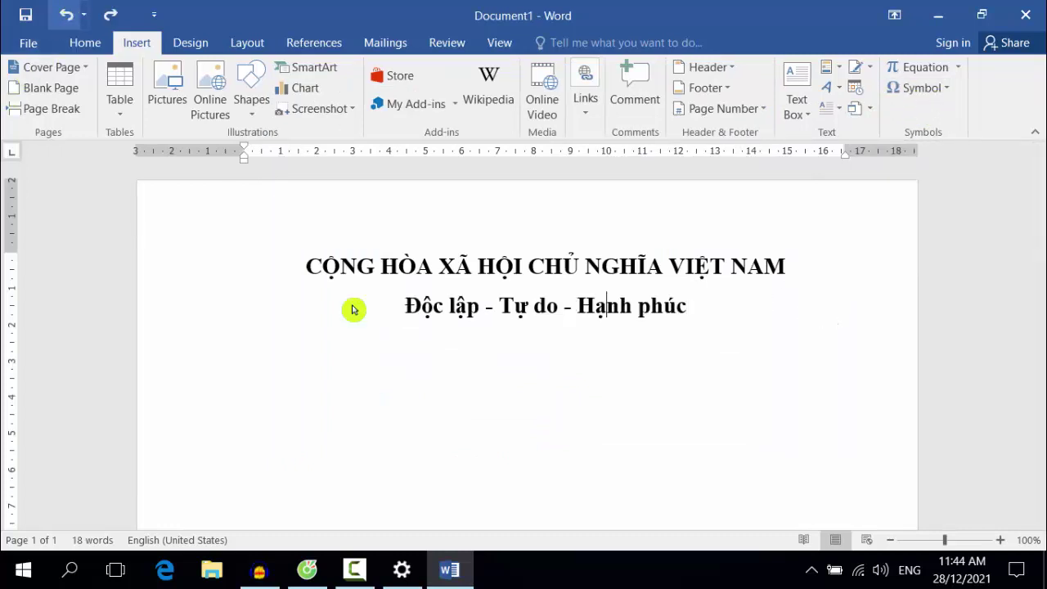
Examine the custom margin settings in Page Setup twice, reopening it from the vertical ruler and leaving everything unchanged.
click(199, 47)
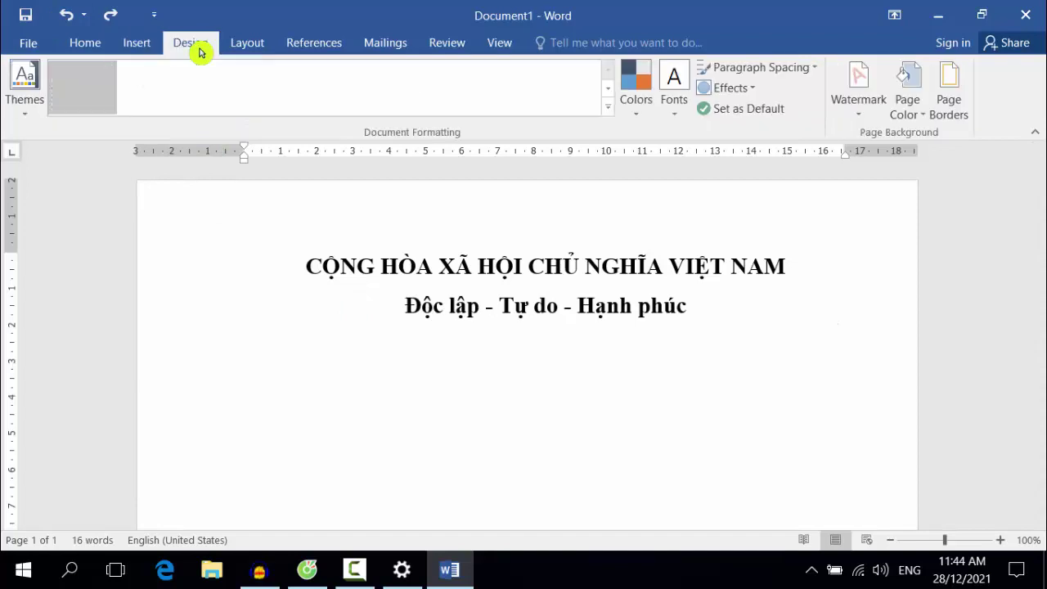
click(251, 49)
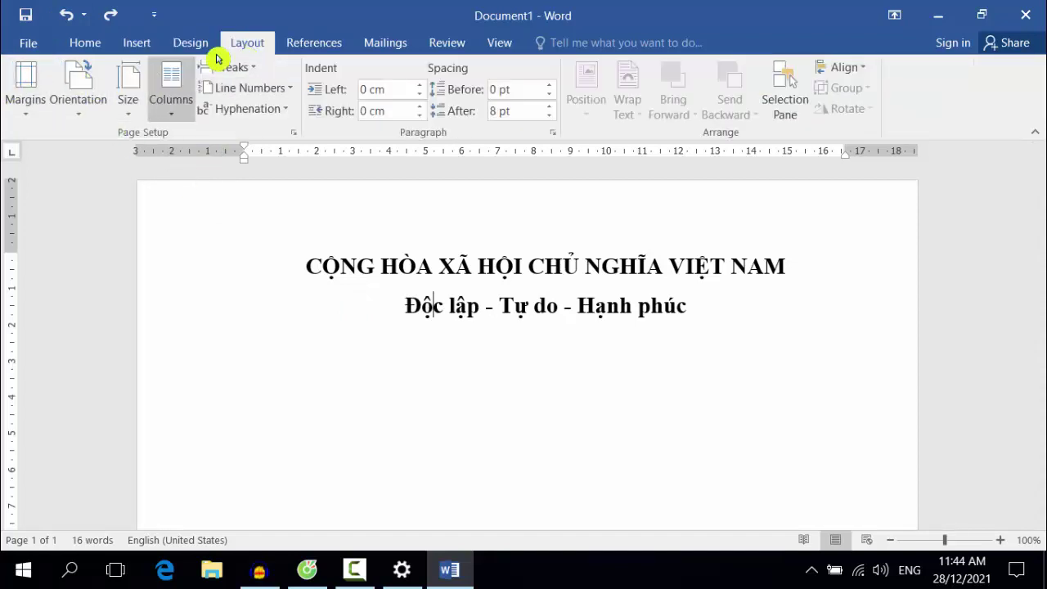
click(32, 113)
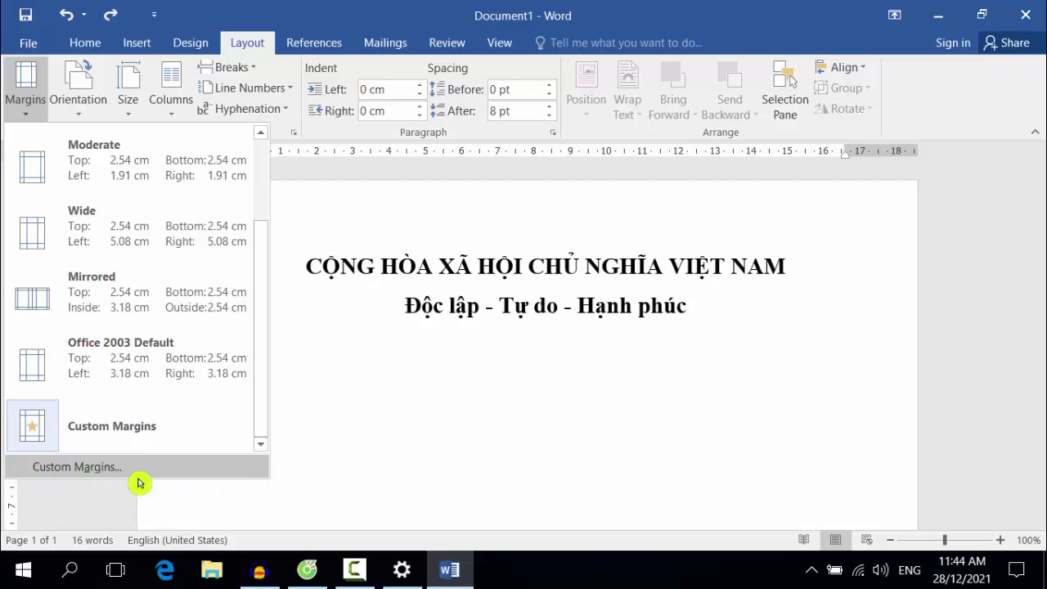
click(87, 471)
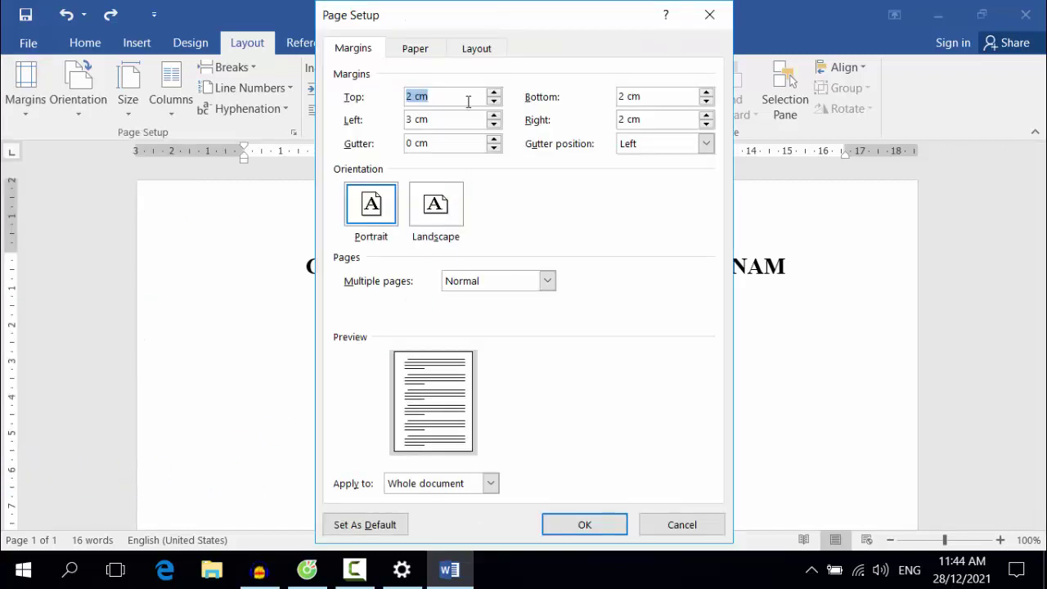
click(710, 15)
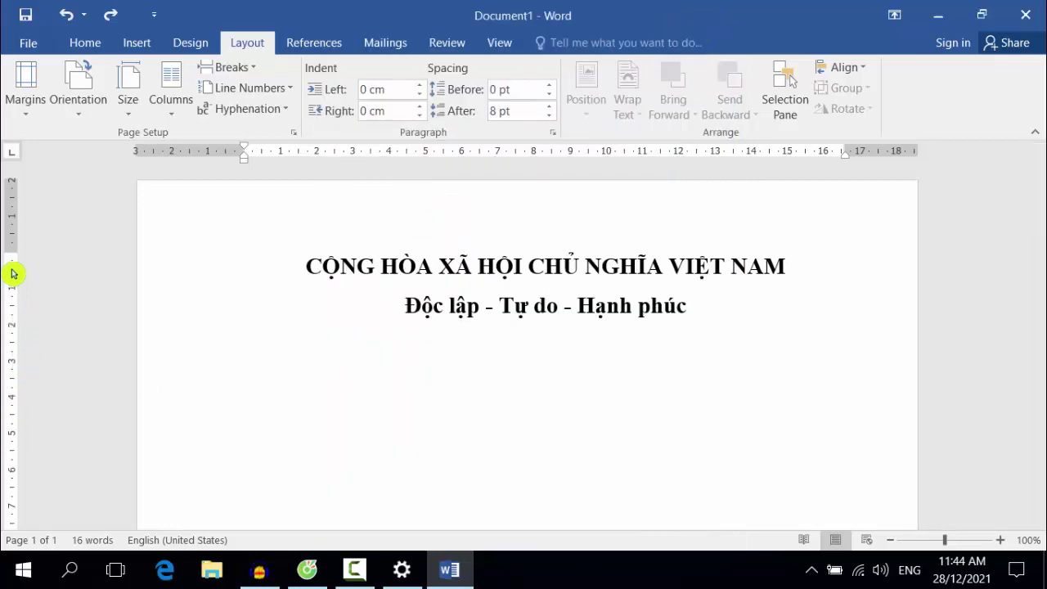
double_click(13, 345)
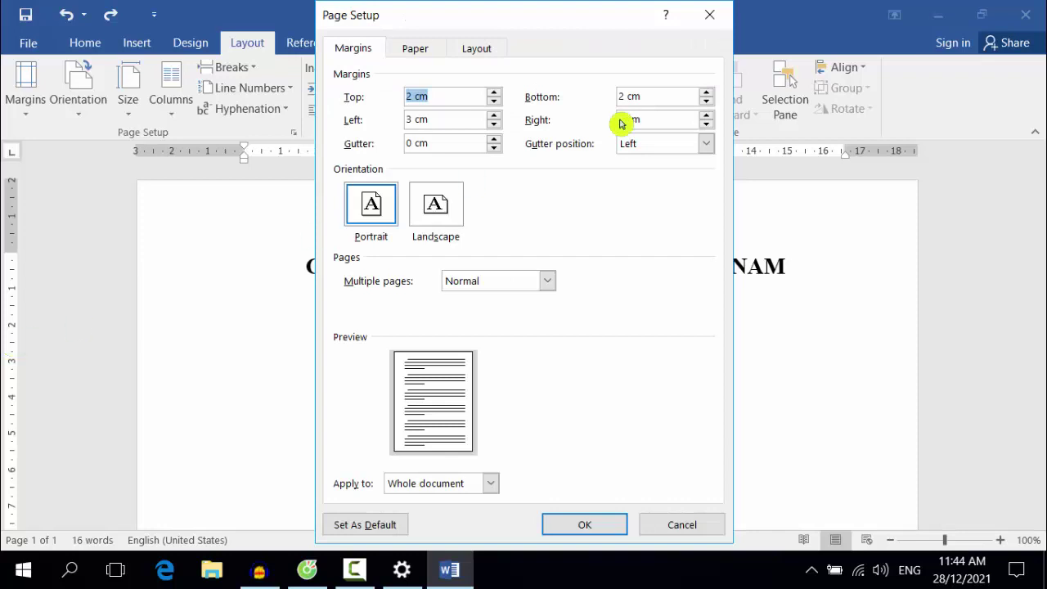
click(720, 15)
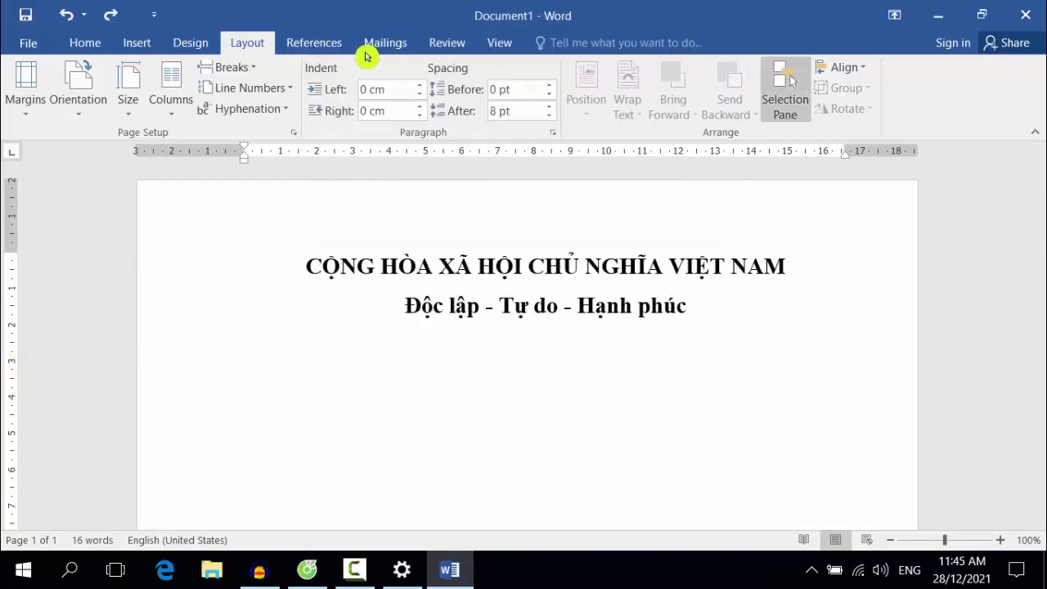
click(324, 47)
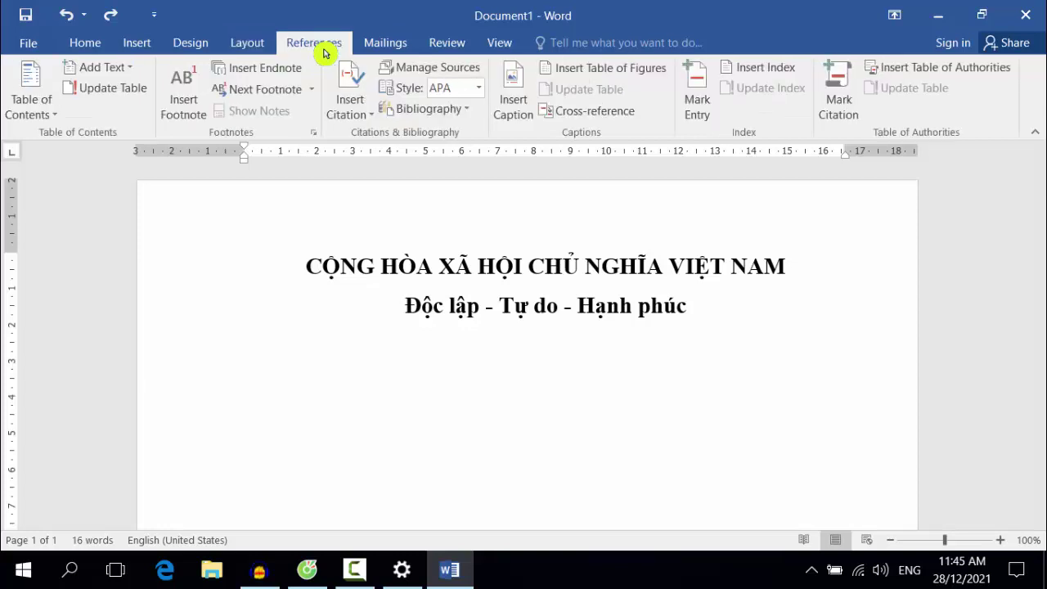
click(394, 52)
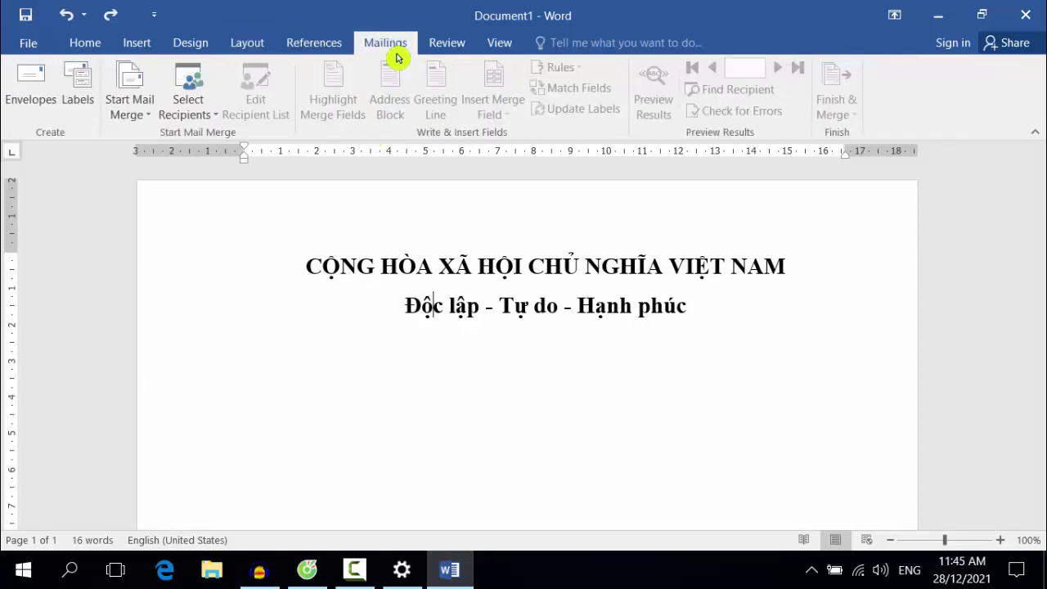
click(442, 42)
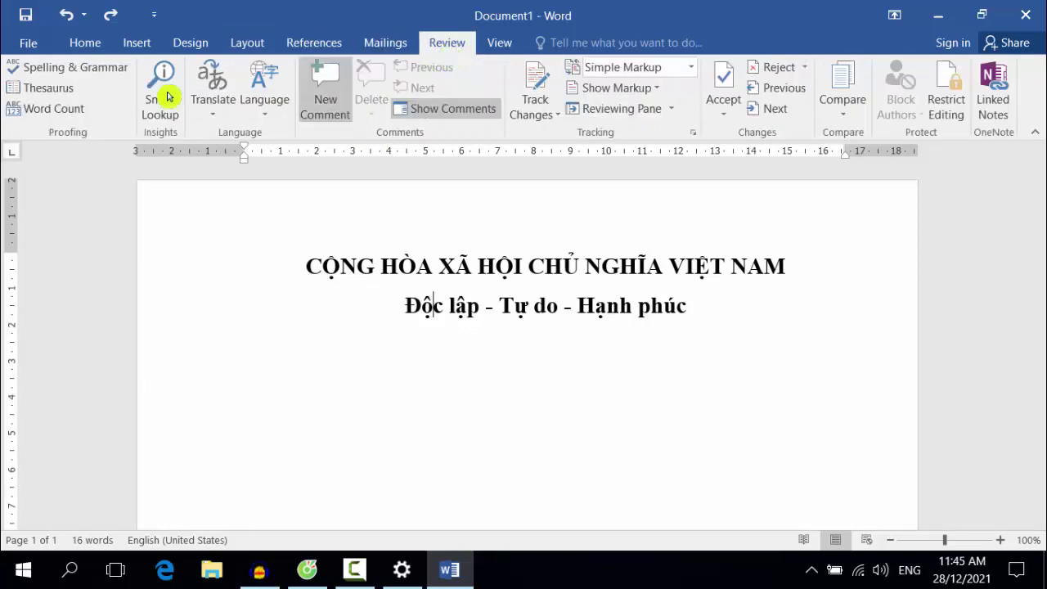
Hide the rulers around the page and show them again.
click(500, 45)
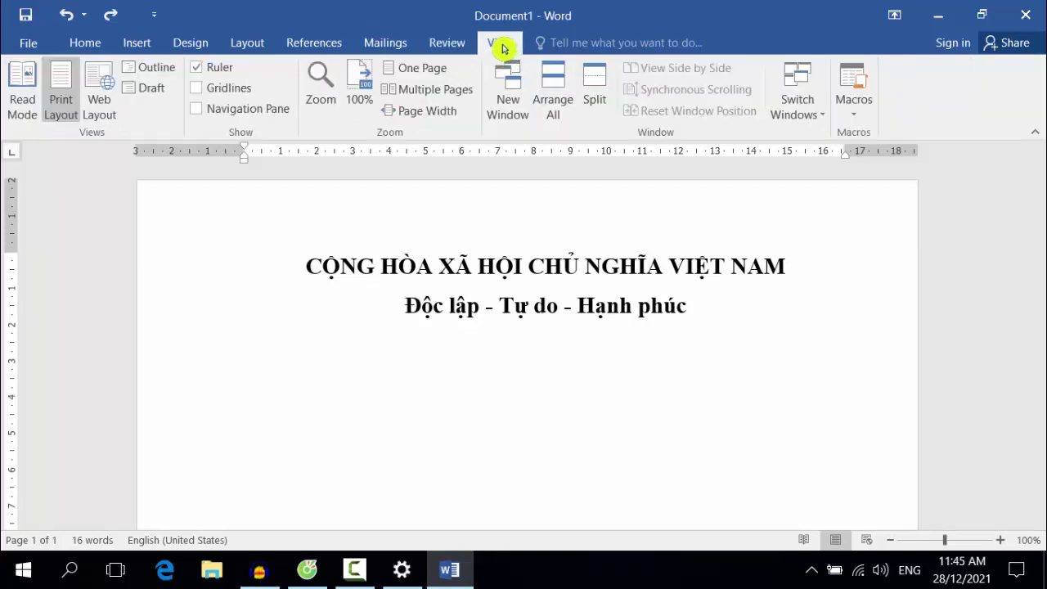
click(200, 71)
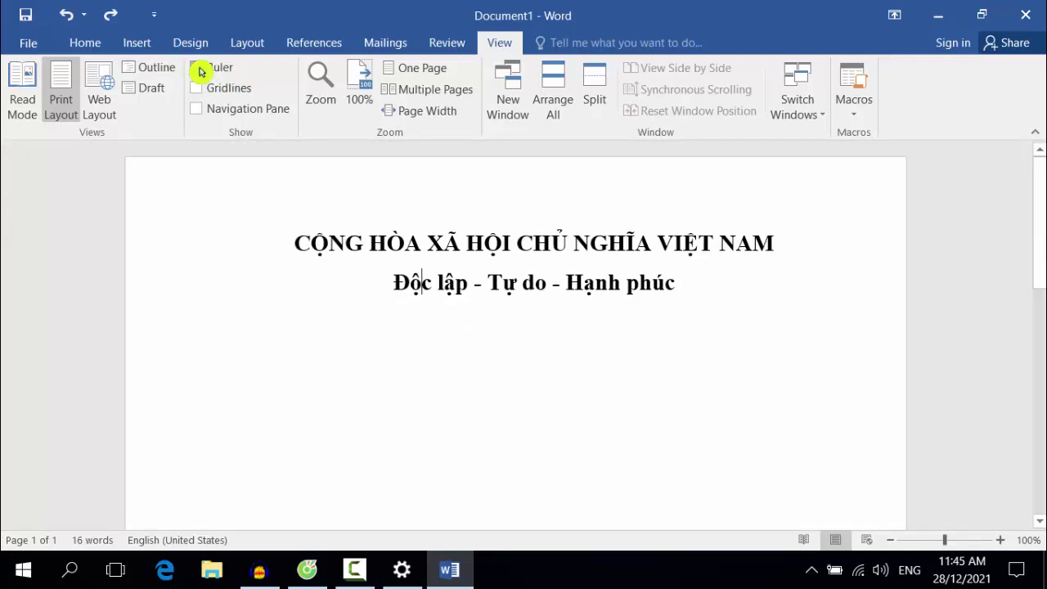
drag(1044, 214, 1038, 168)
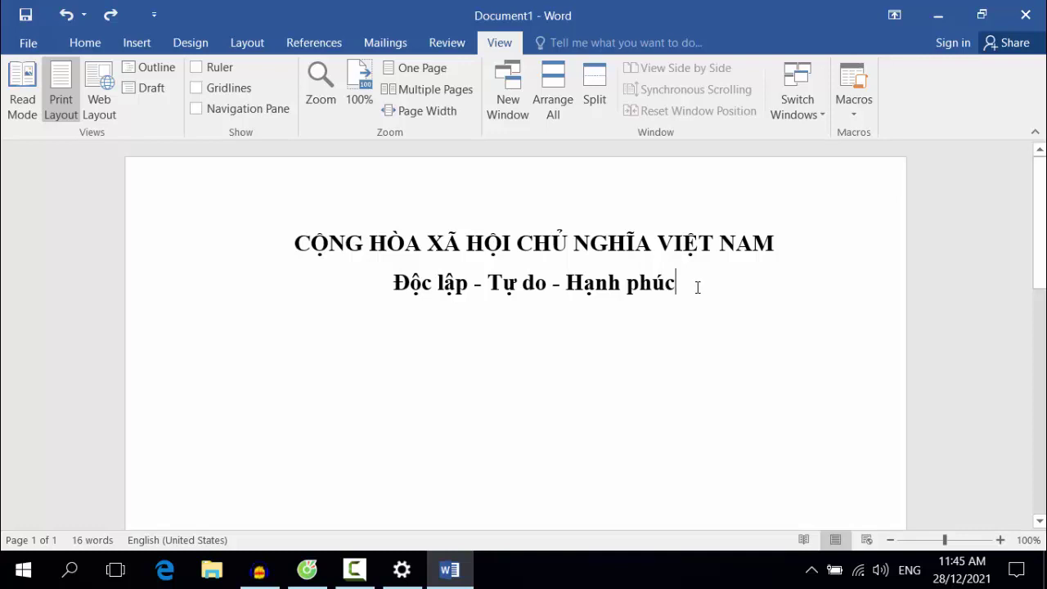
click(202, 73)
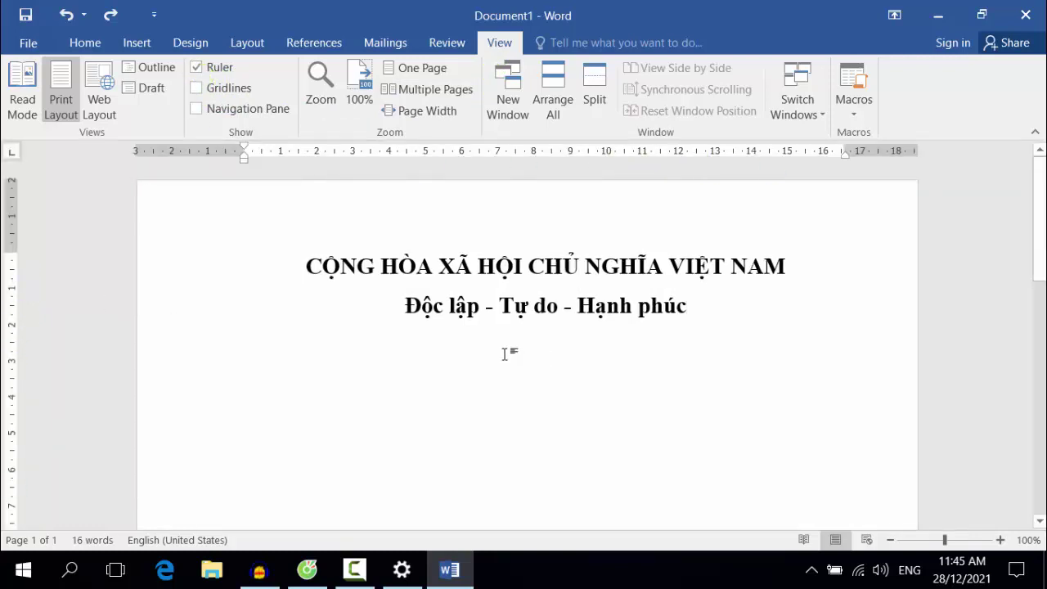
Set the document zoom to 200% and look over the enlarged heading lines.
click(321, 100)
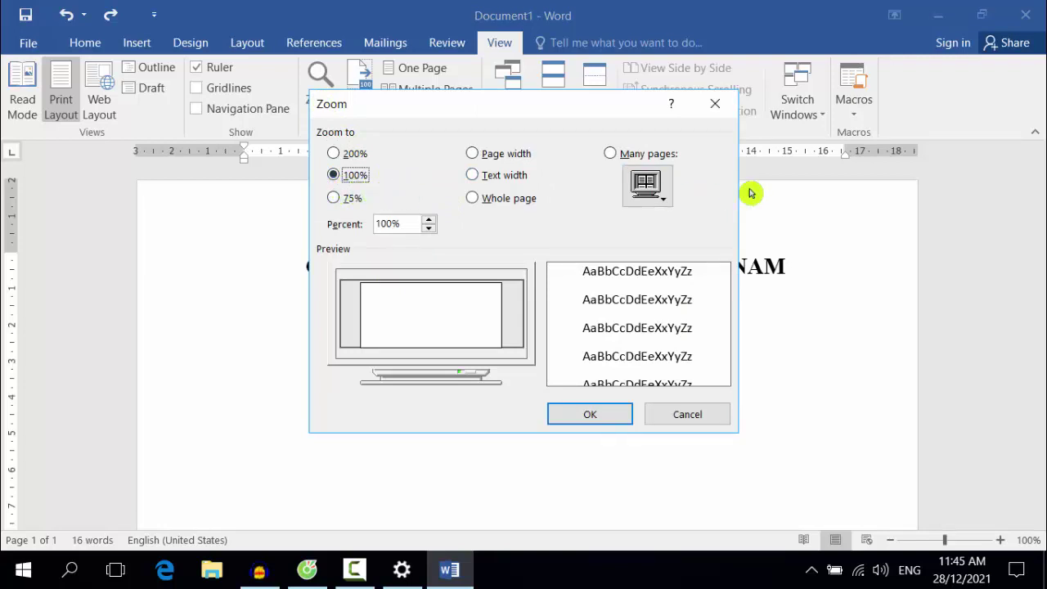
click(350, 154)
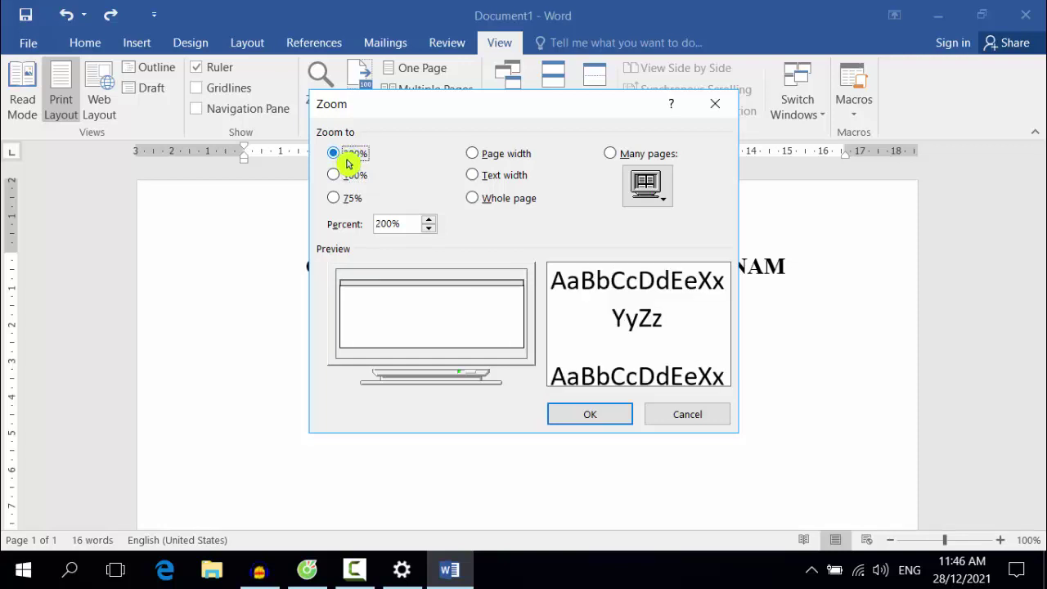
click(589, 420)
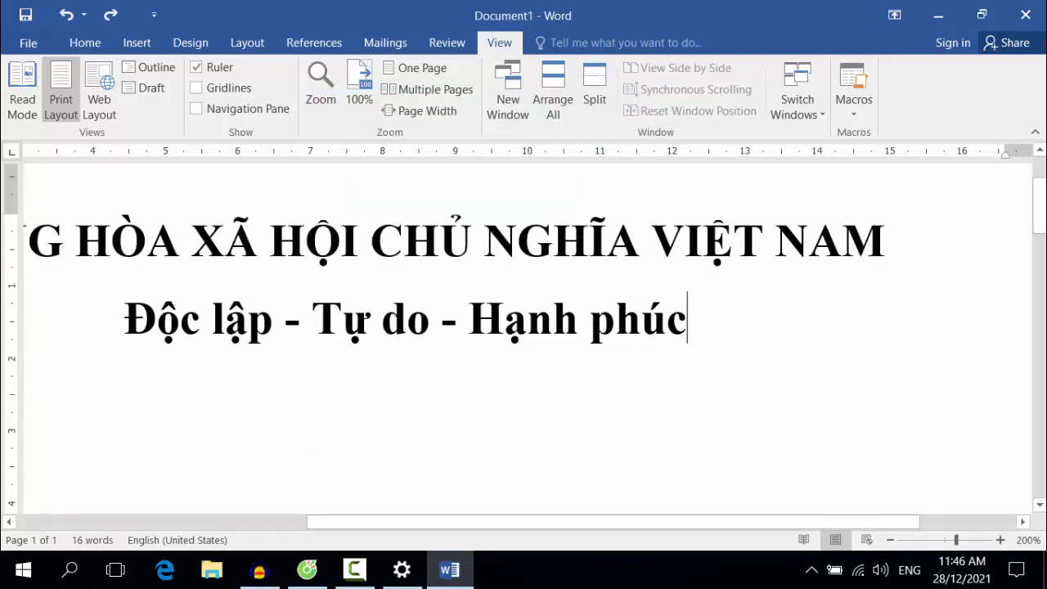
drag(1040, 222, 1040, 184)
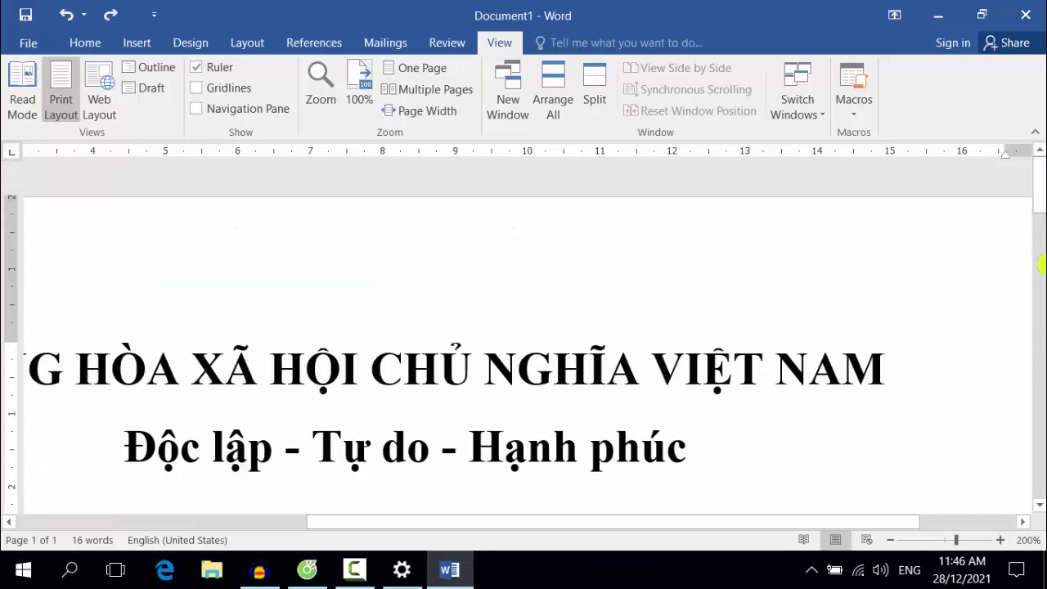
scroll(715, 347, down, 3)
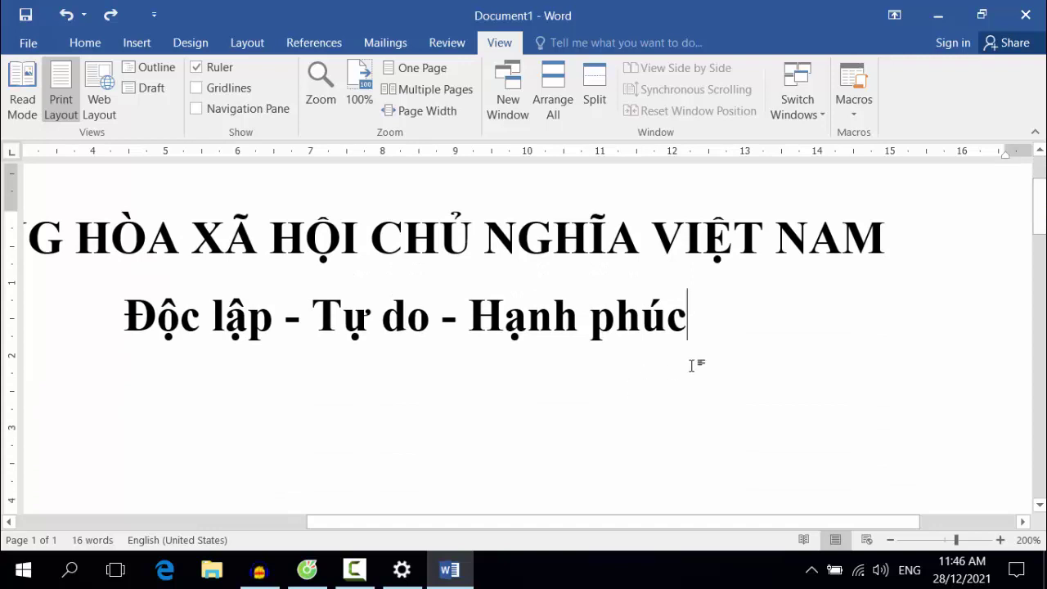
drag(687, 514, 549, 545)
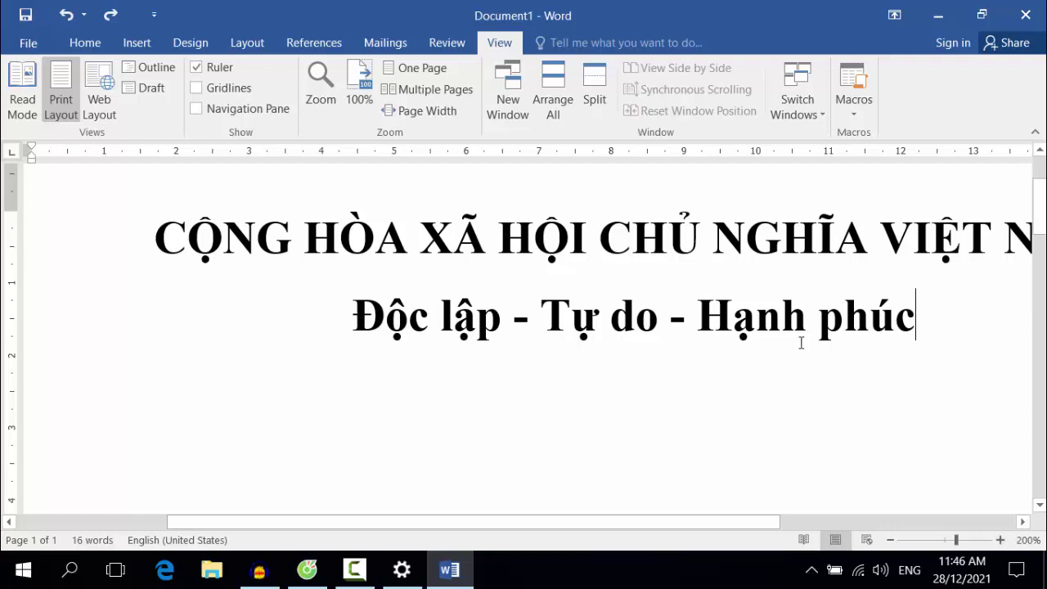
Set the document zoom to 75%.
click(319, 94)
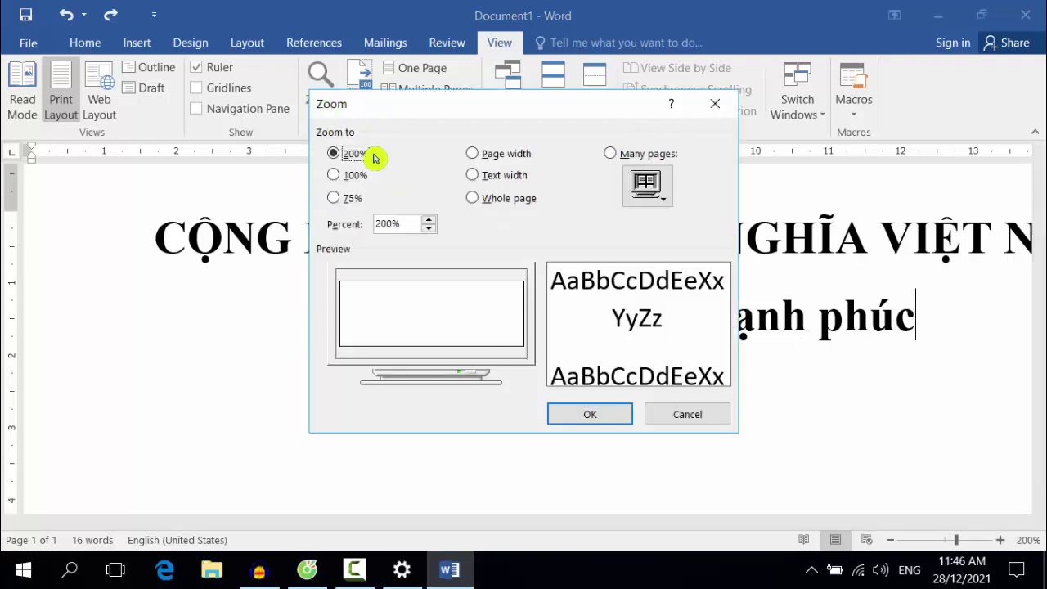
click(342, 205)
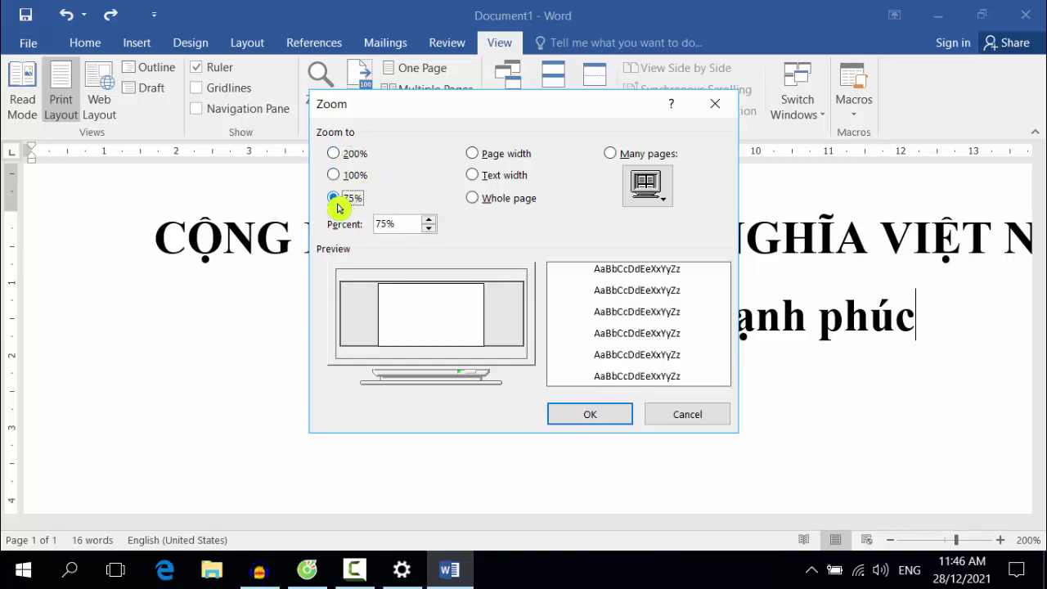
click(586, 416)
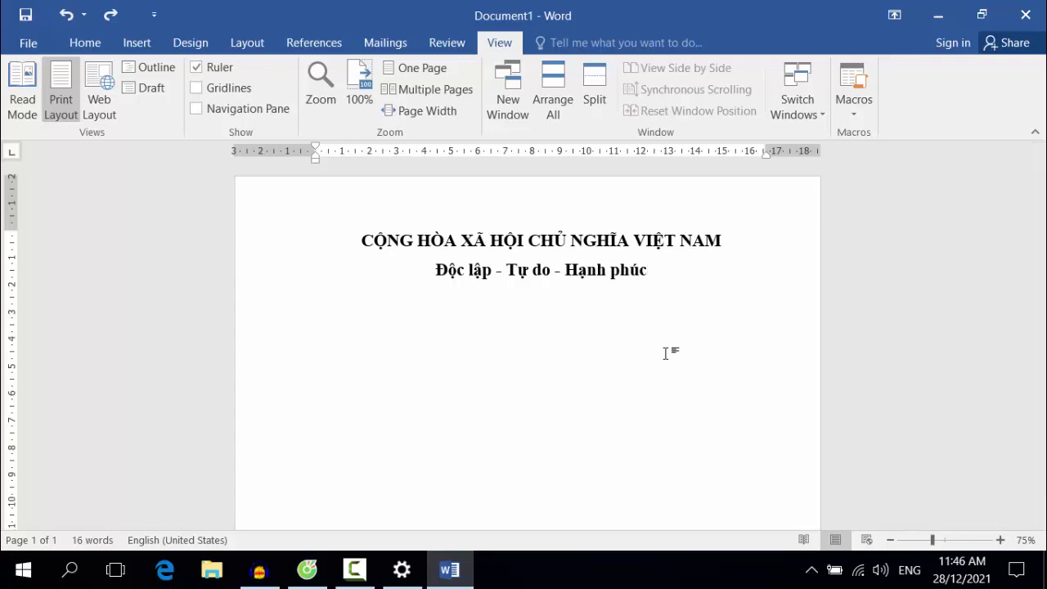
Set the document zoom to 100%, switch to a custom zoom of 120%, and check the remaining zoom options.
click(367, 101)
click(321, 96)
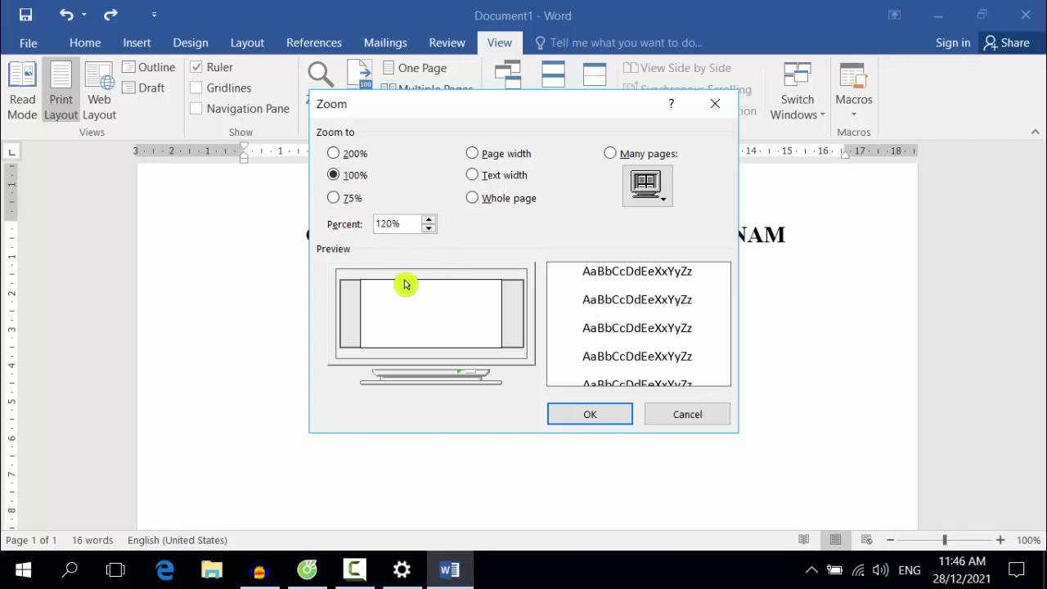
click(596, 418)
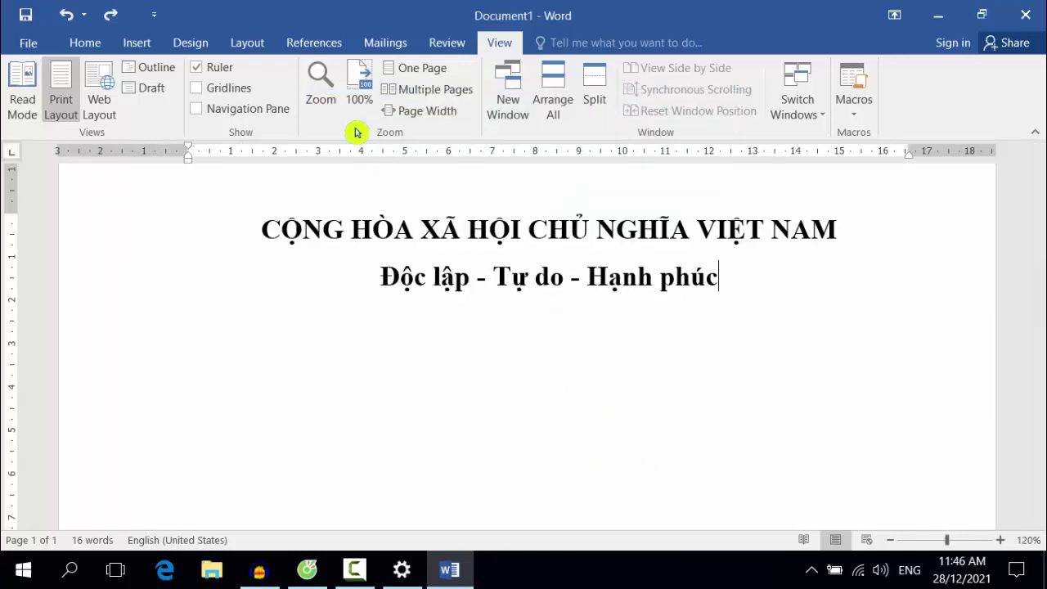
click(320, 86)
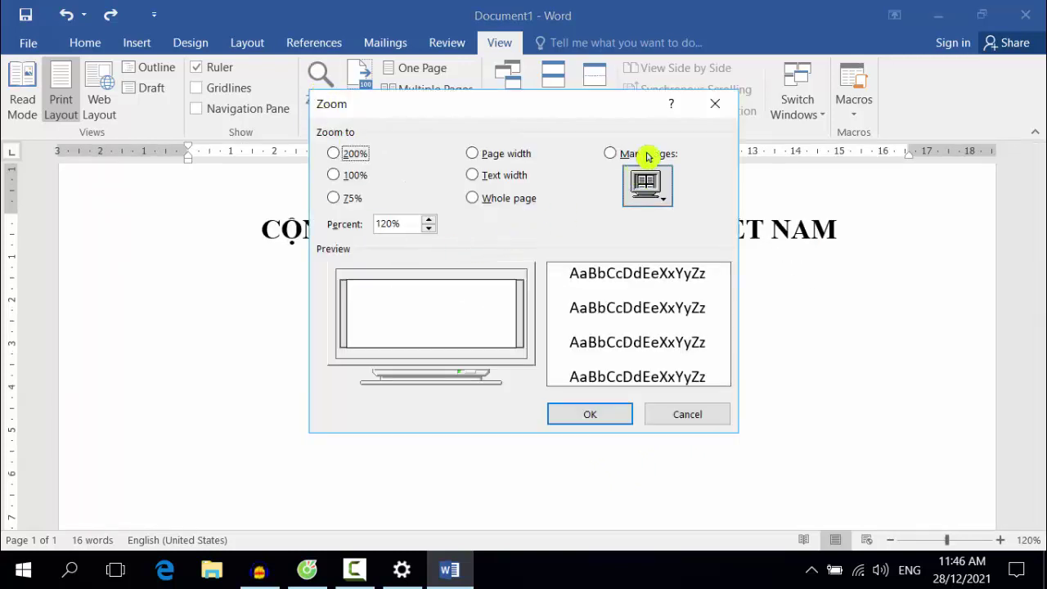
click(715, 103)
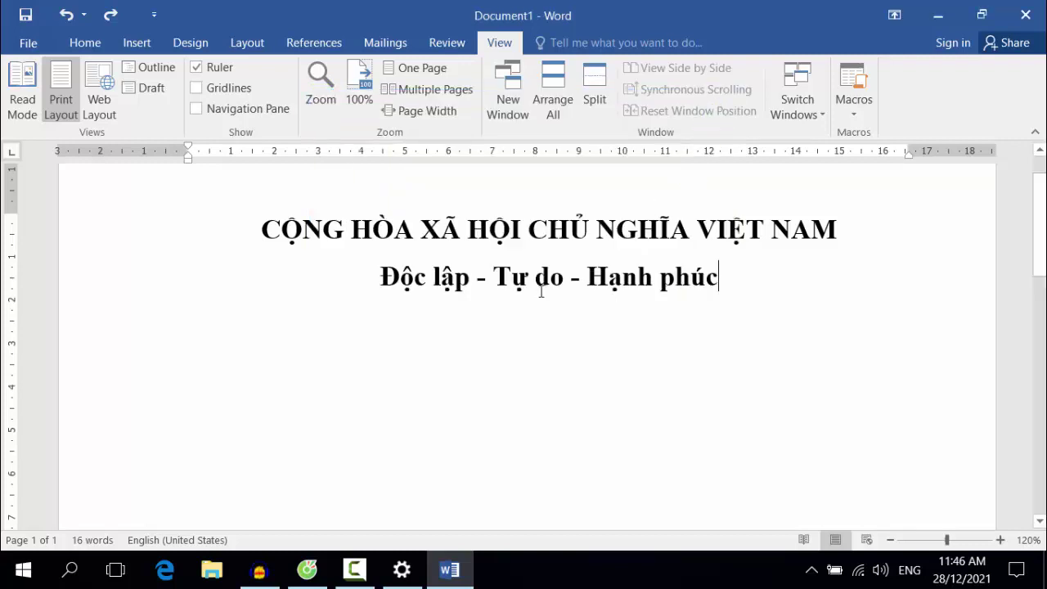
Set the document zoom to 100%.
click(318, 78)
click(334, 176)
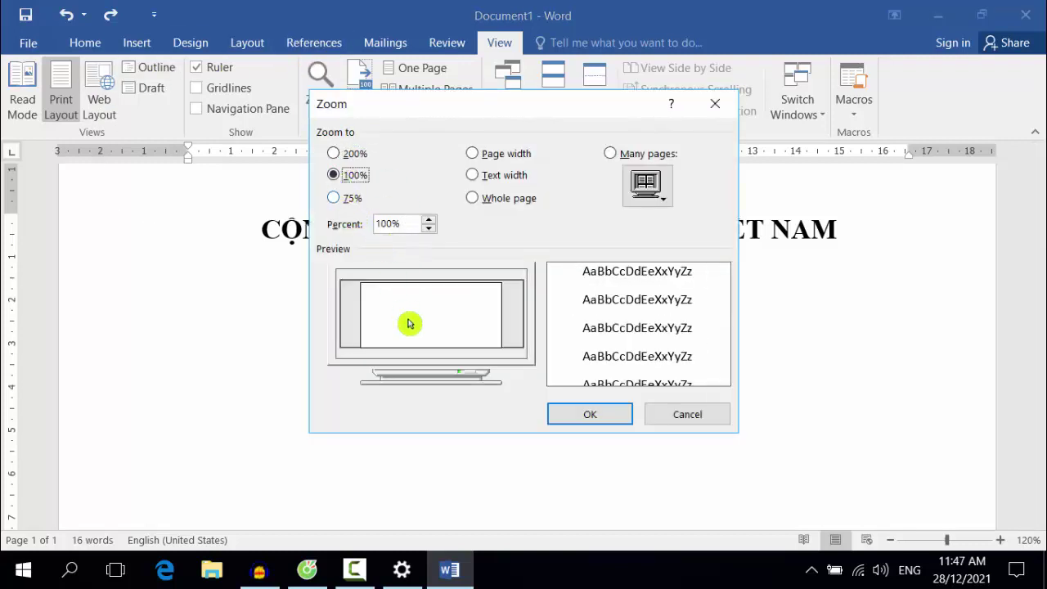
click(587, 415)
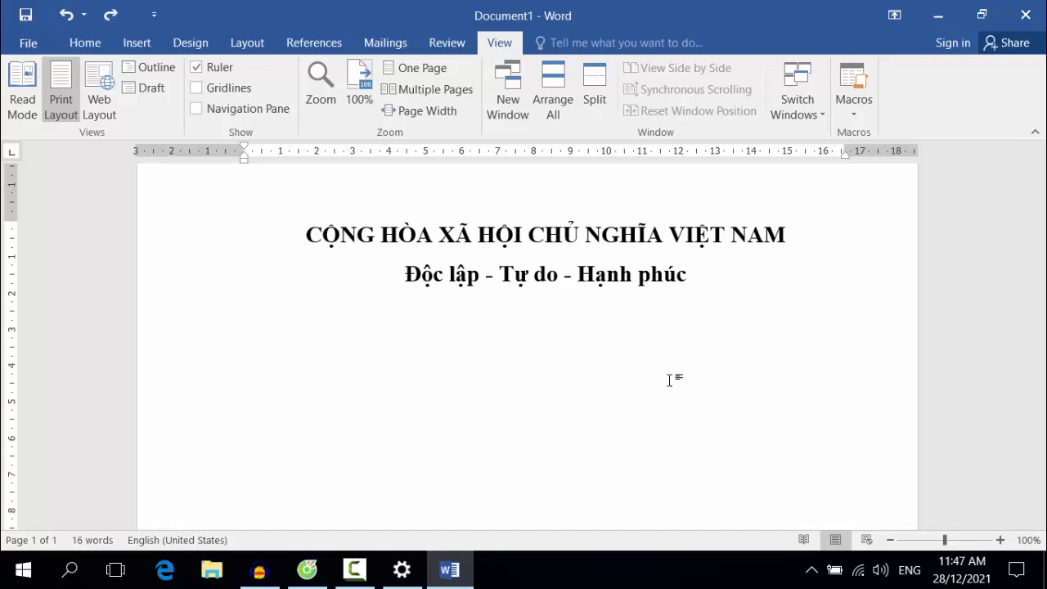
click(770, 294)
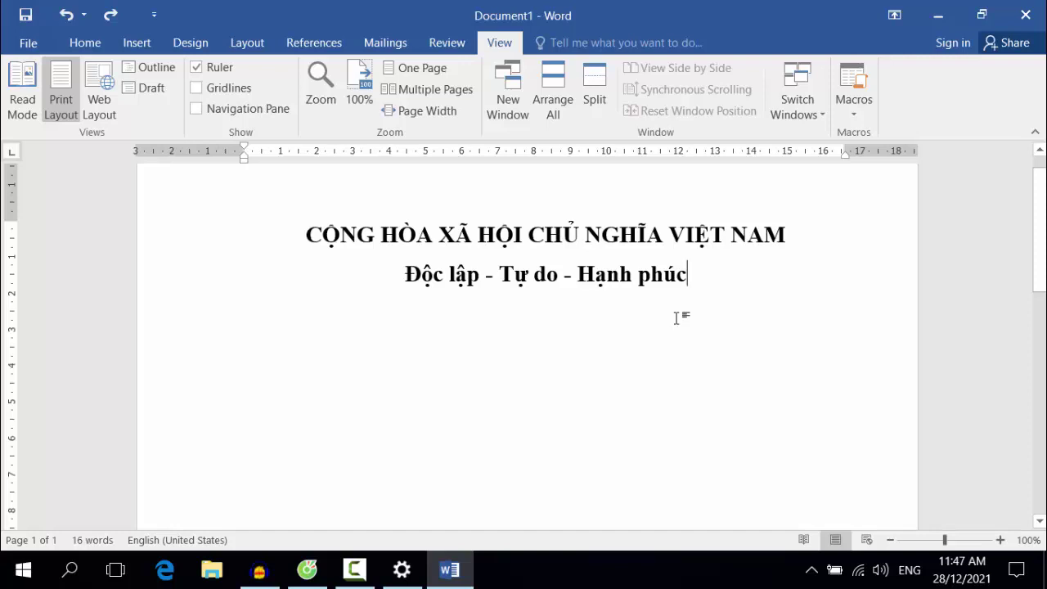
Start saving the document as a new file and choose drive Data 2 (E:) as the destination.
click(29, 51)
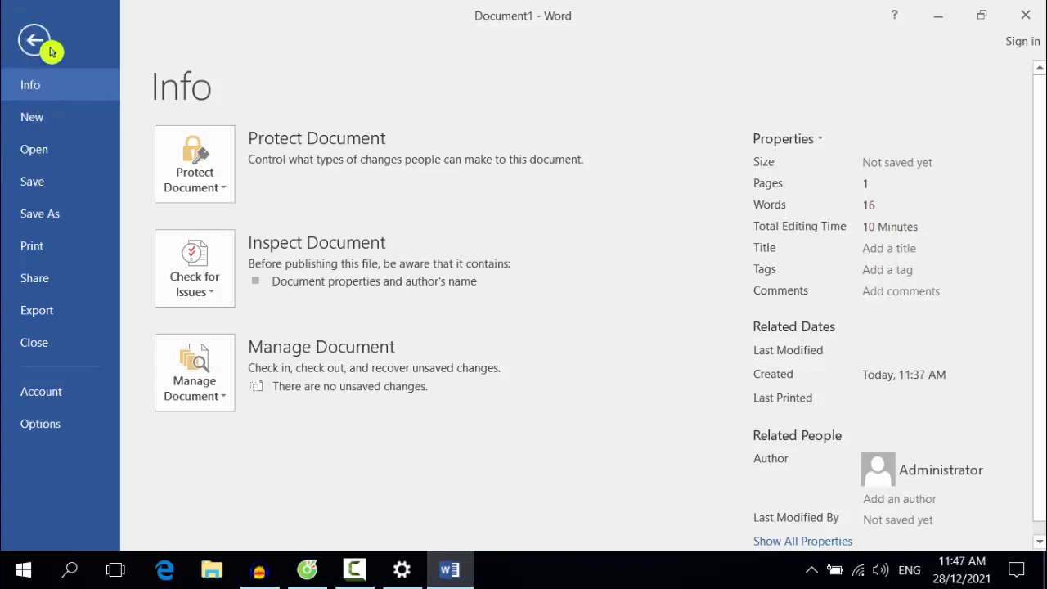
click(50, 223)
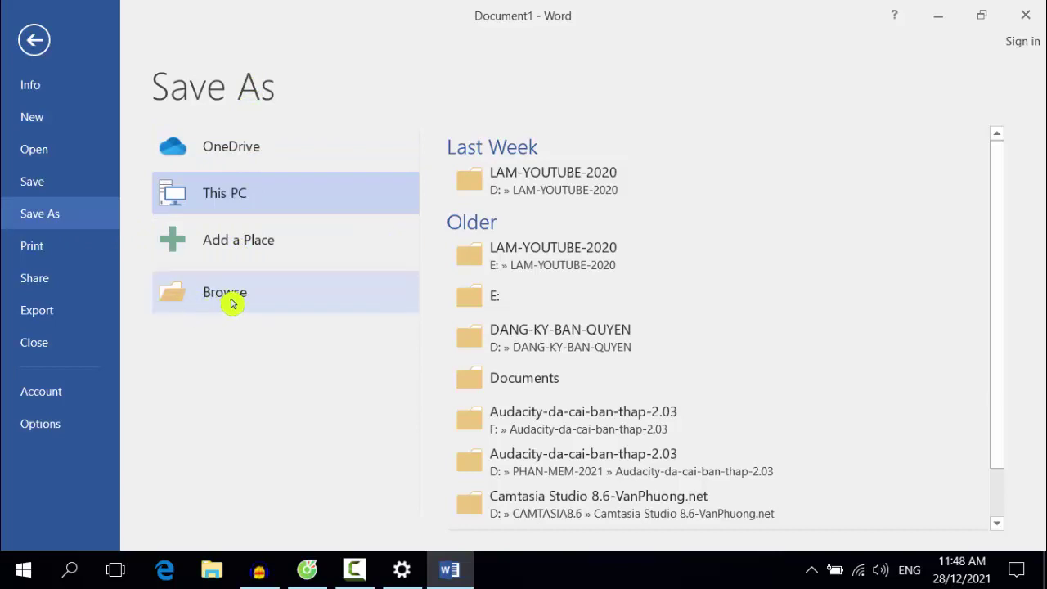
click(271, 302)
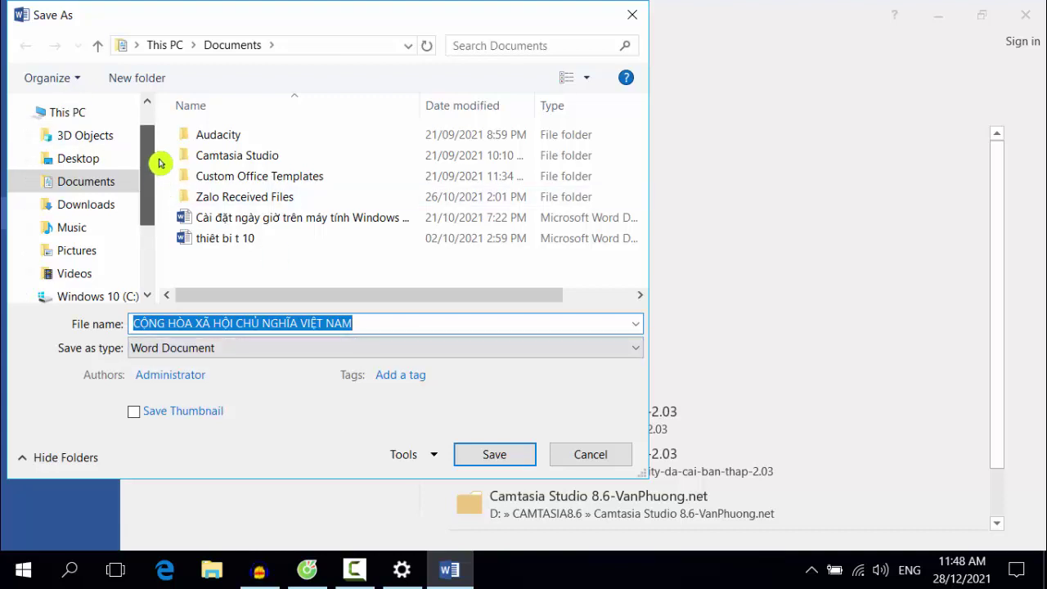
scroll(158, 152, up, 1)
scroll(159, 188, down, 2)
scroll(159, 188, up, 3)
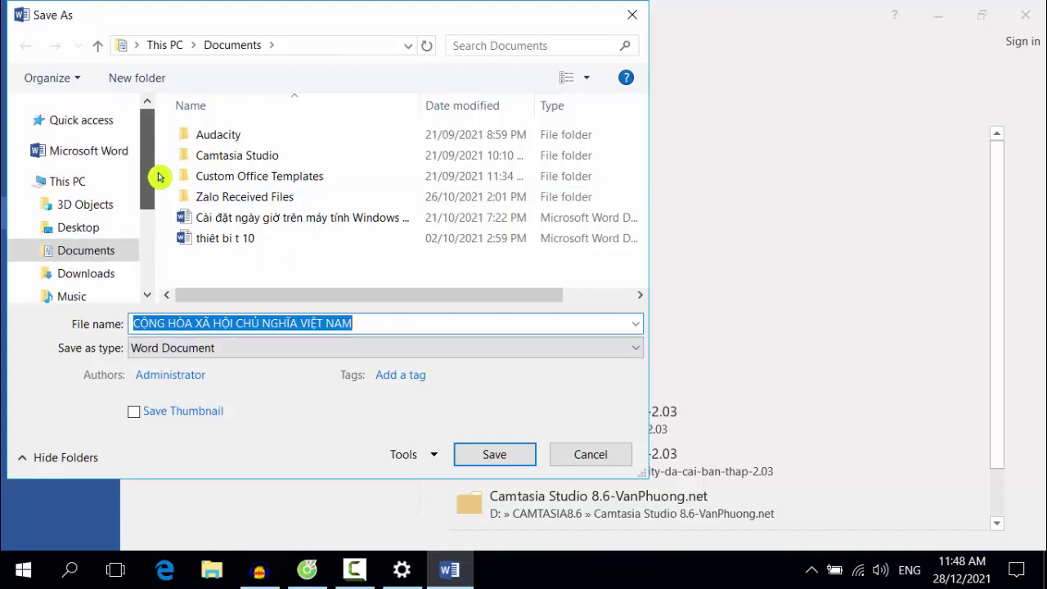
scroll(158, 245, down, 4)
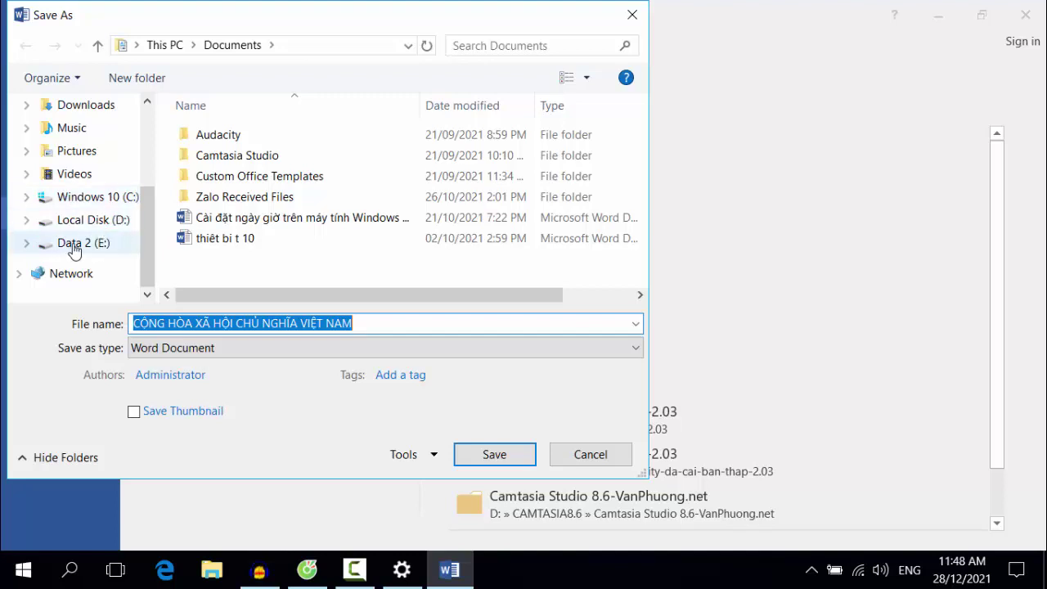
click(143, 226)
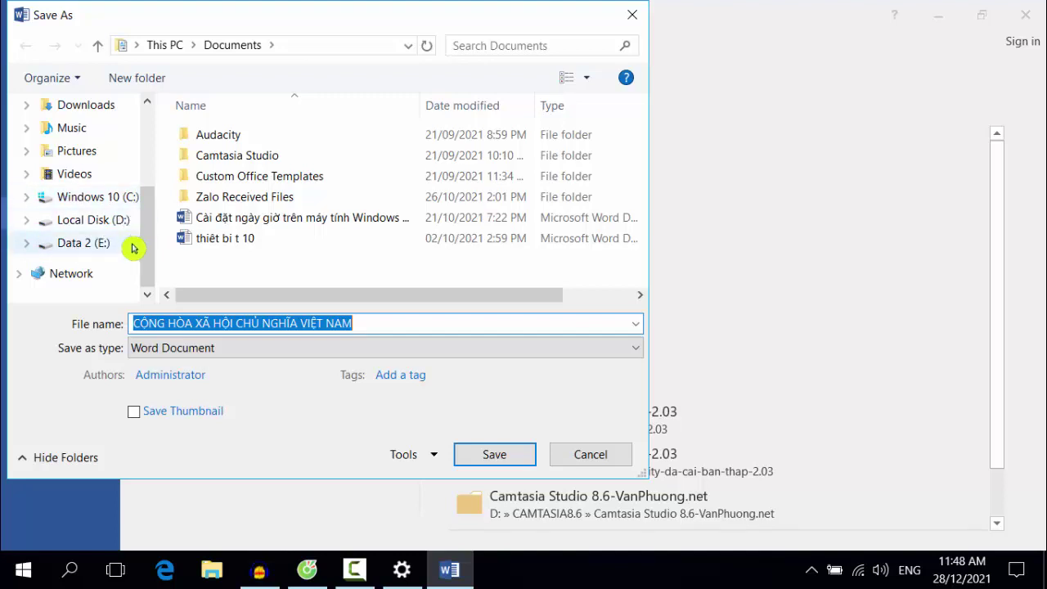
click(52, 245)
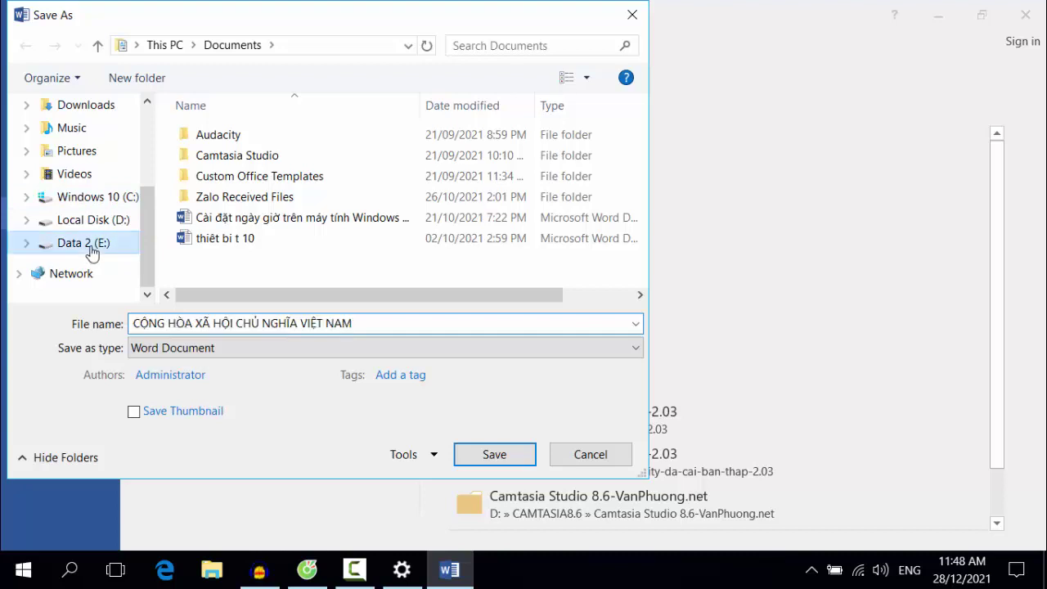
Replace the suggested file name with VAN-BAN-MOI.
click(365, 322)
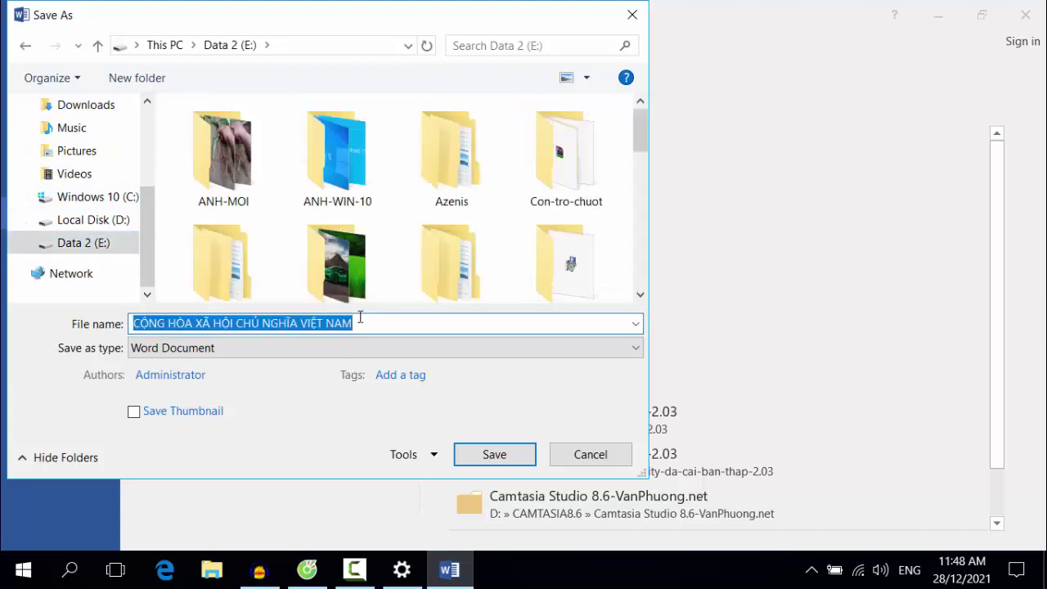
text(VAN)
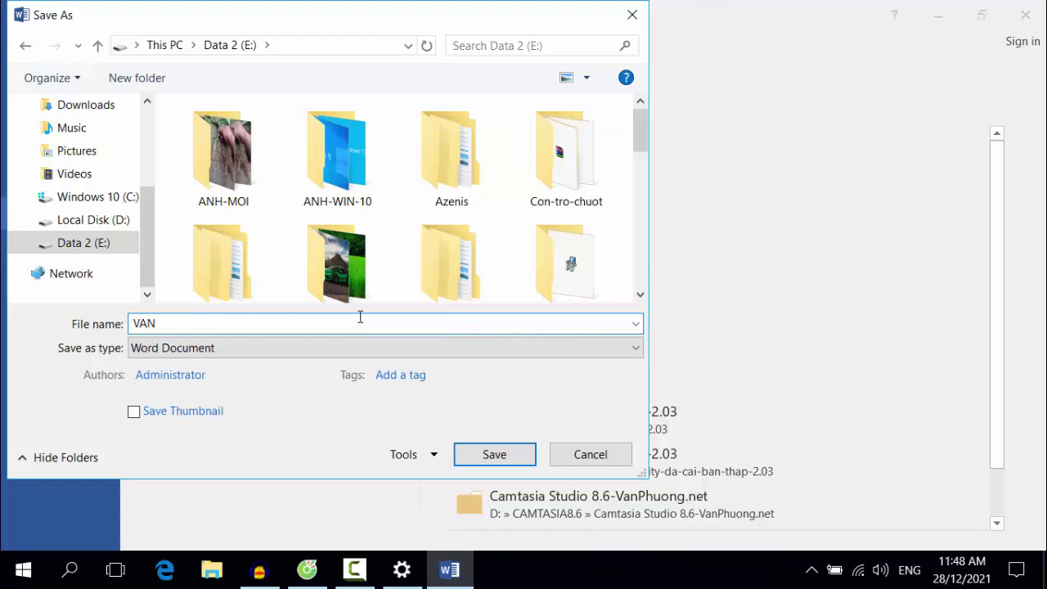
text(-BAN-)
text(WOR)
key(BackSpace)
key(BackSpace)
key(BackSpace)
text(MOI)
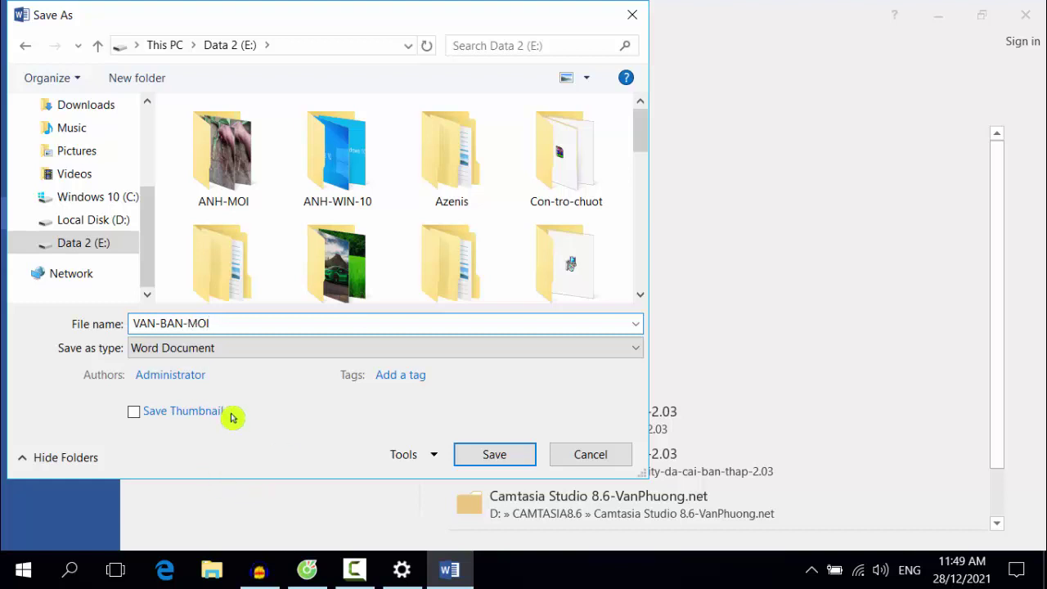
drag(229, 326, 128, 328)
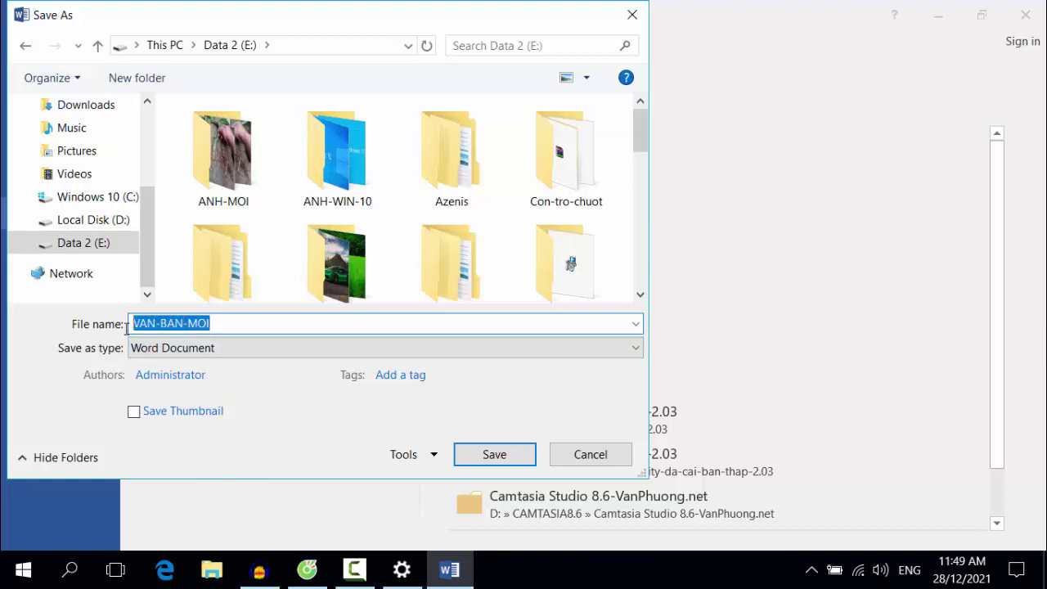
click(241, 325)
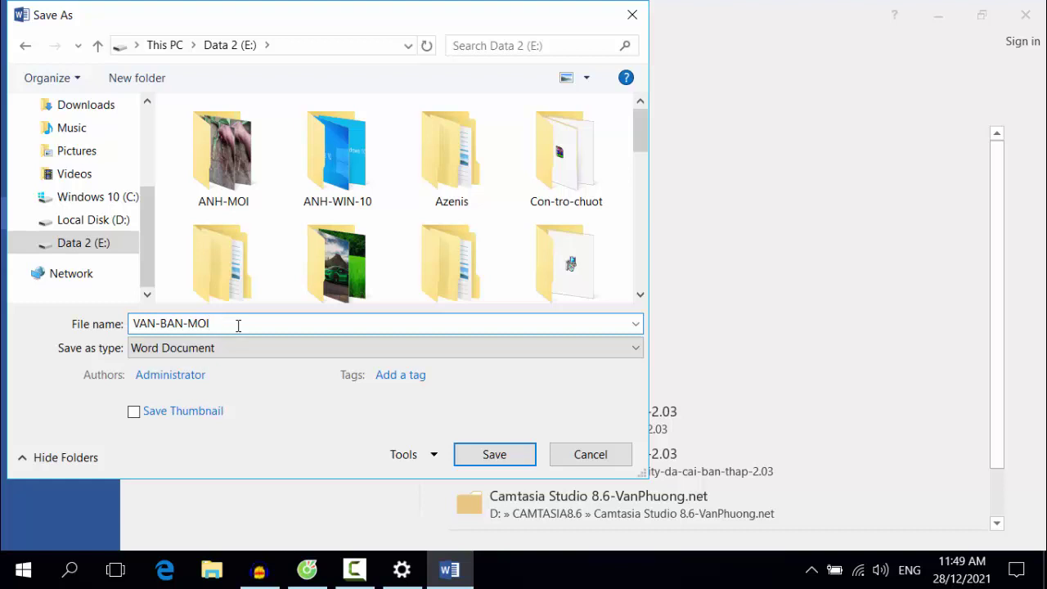
drag(229, 325, 132, 323)
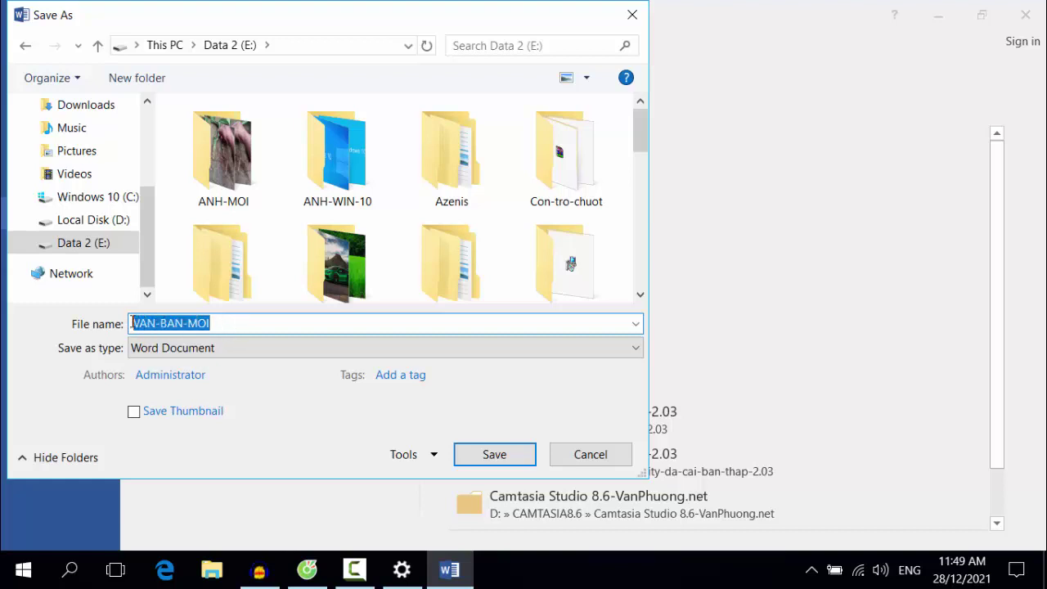
click(237, 324)
click(160, 324)
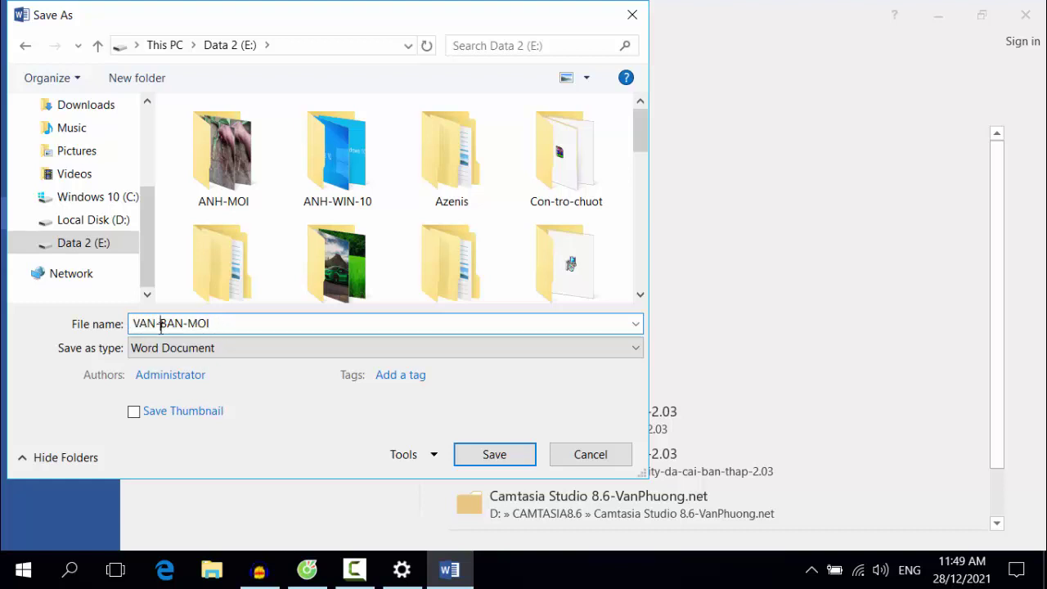
key(Right)
key(Right)
key(Right)
key(Right)
click(229, 325)
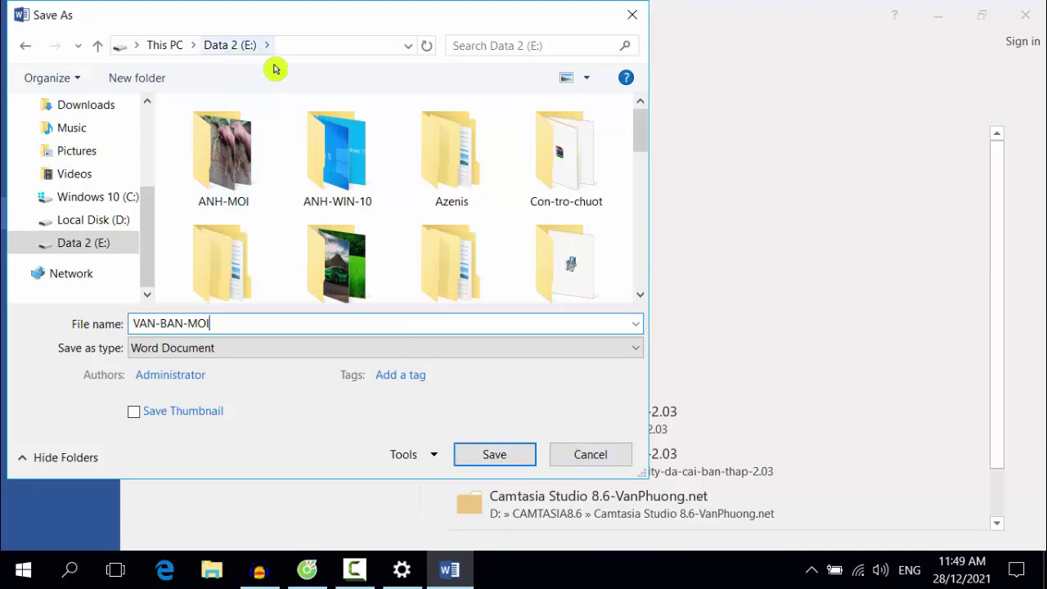
Save the document under the entered name and close it.
click(479, 459)
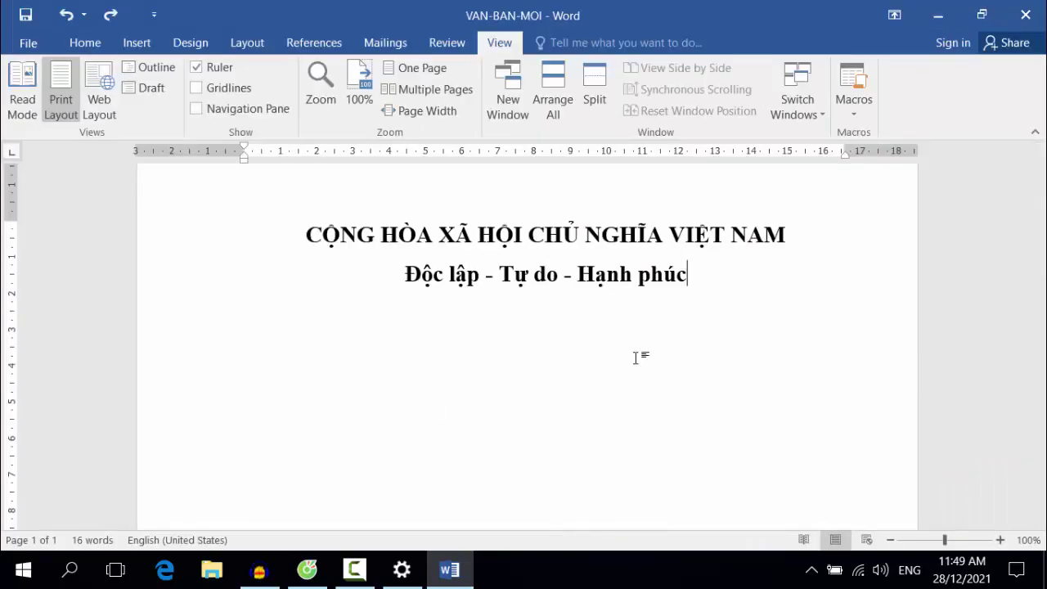
click(1027, 20)
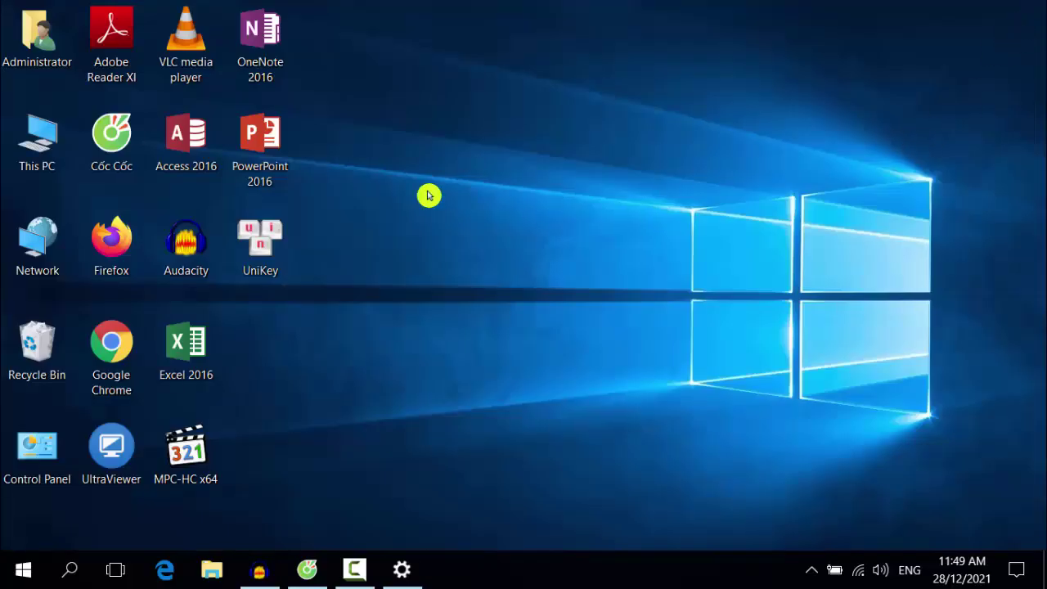
In File Explorer, find the Word file VAN-BAN-MOI on drive Data 2 (E:) and open it.
double_click(35, 137)
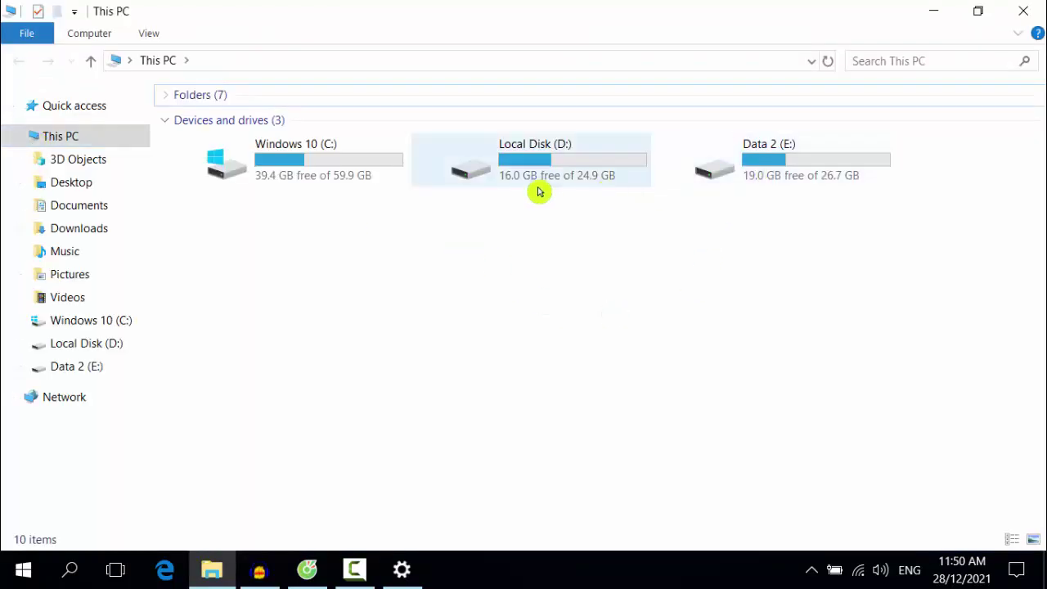
double_click(813, 183)
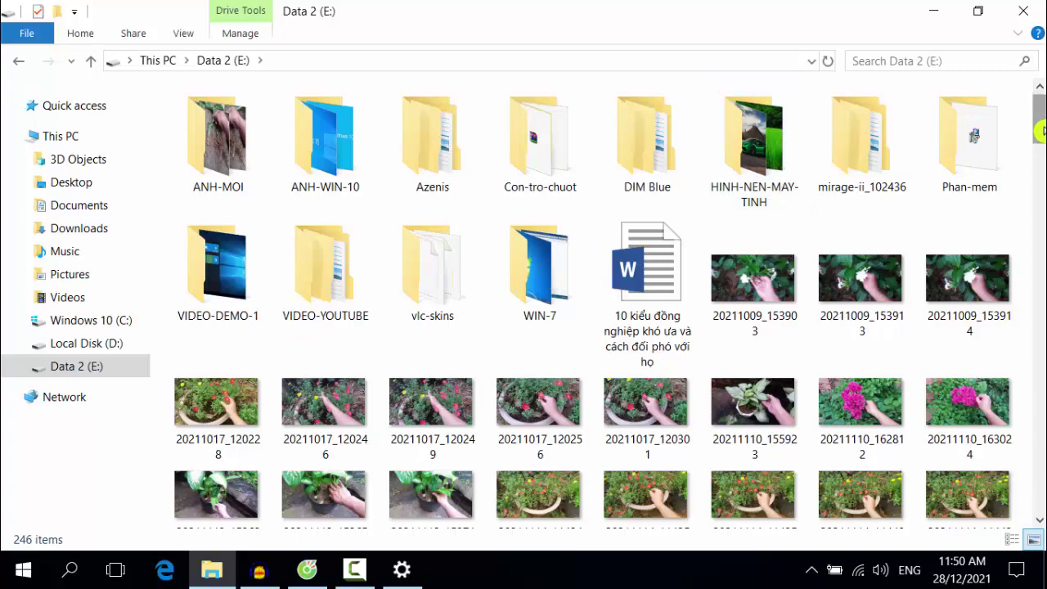
drag(1039, 131, 1040, 396)
drag(1041, 415, 1042, 515)
click(257, 436)
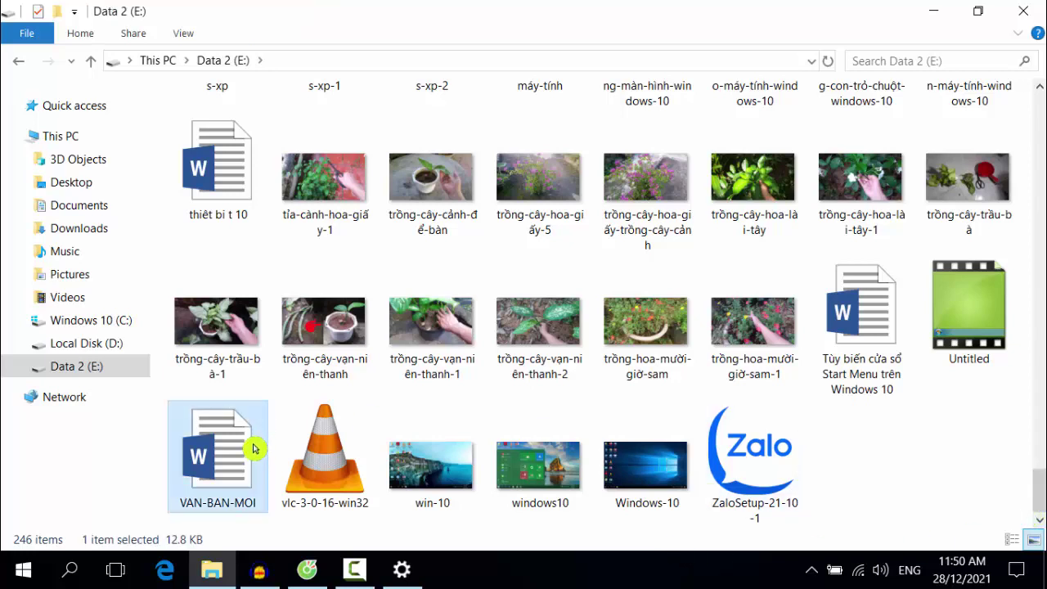
click(863, 310)
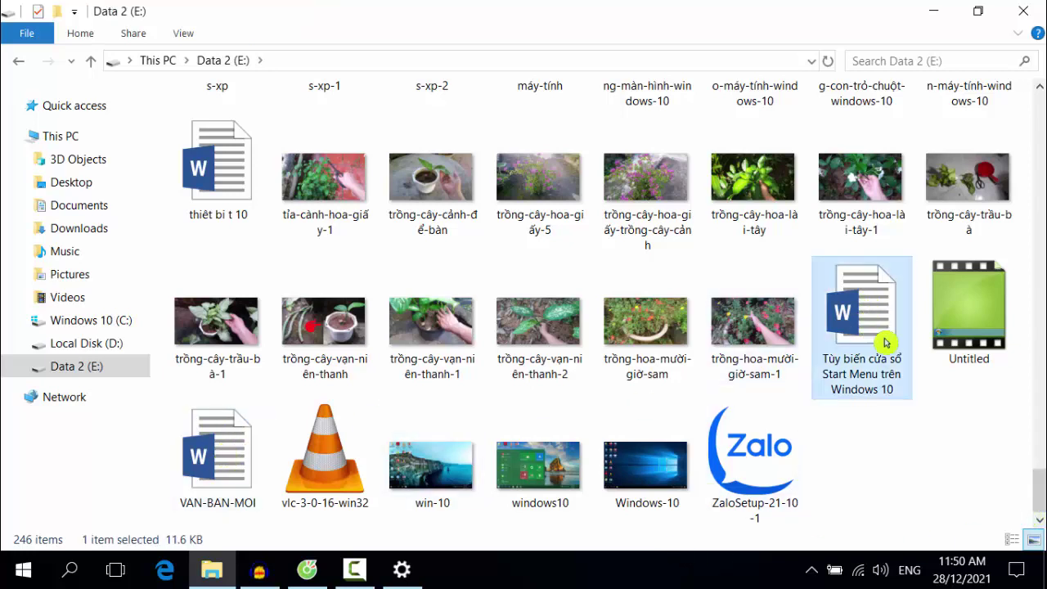
double_click(235, 462)
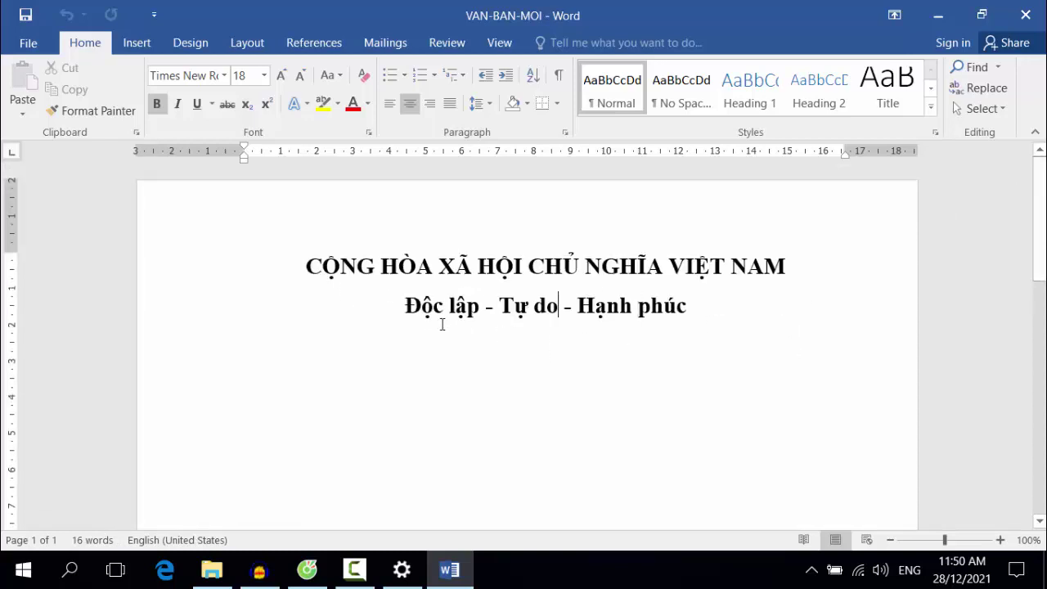
Delete the second heading line "Độc lập - Tự do - Hạnh phúc".
click(742, 322)
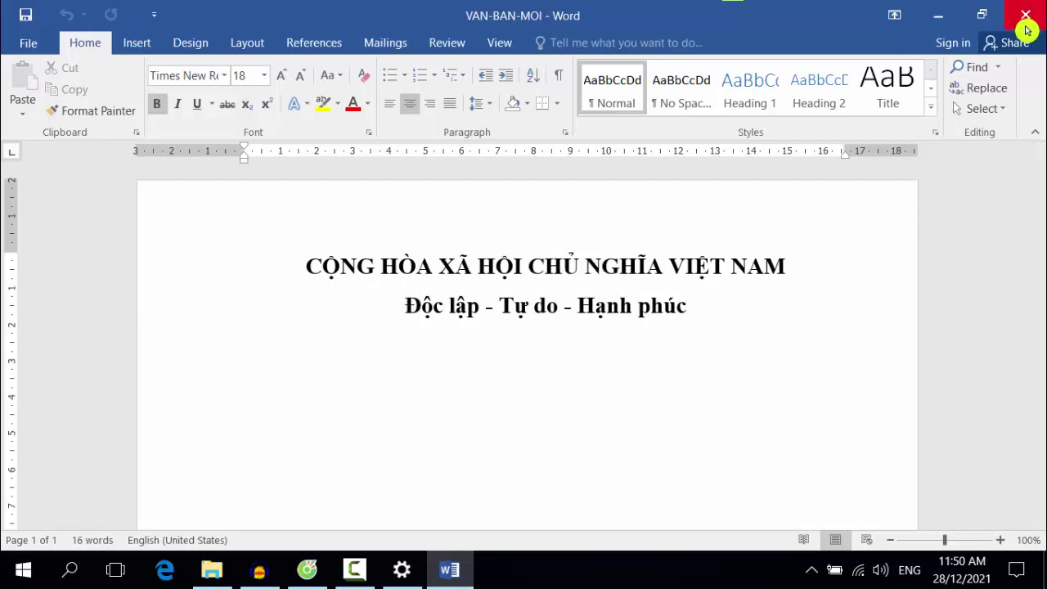
drag(402, 307, 731, 313)
key(Delete)
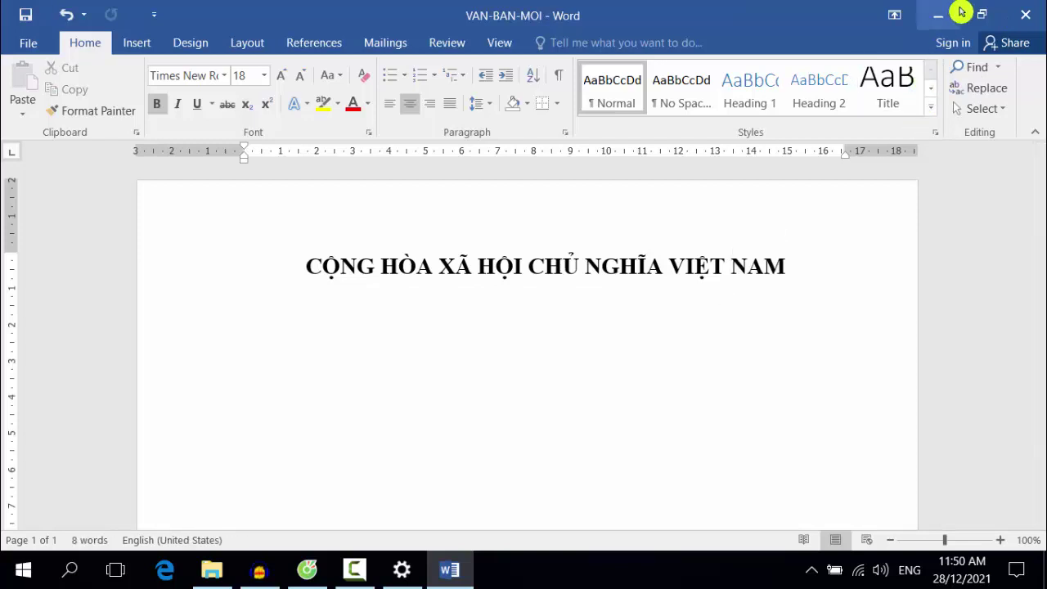
Put away the Word and File Explorer windows and switch to the YouTube page in the Cốc Cốc browser.
click(938, 23)
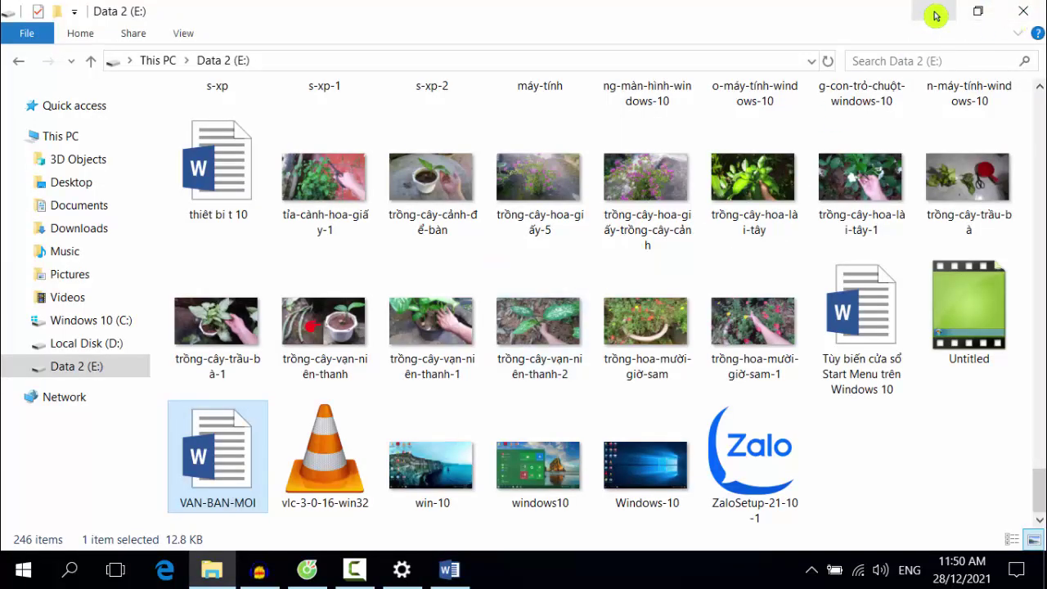
click(1018, 13)
click(306, 573)
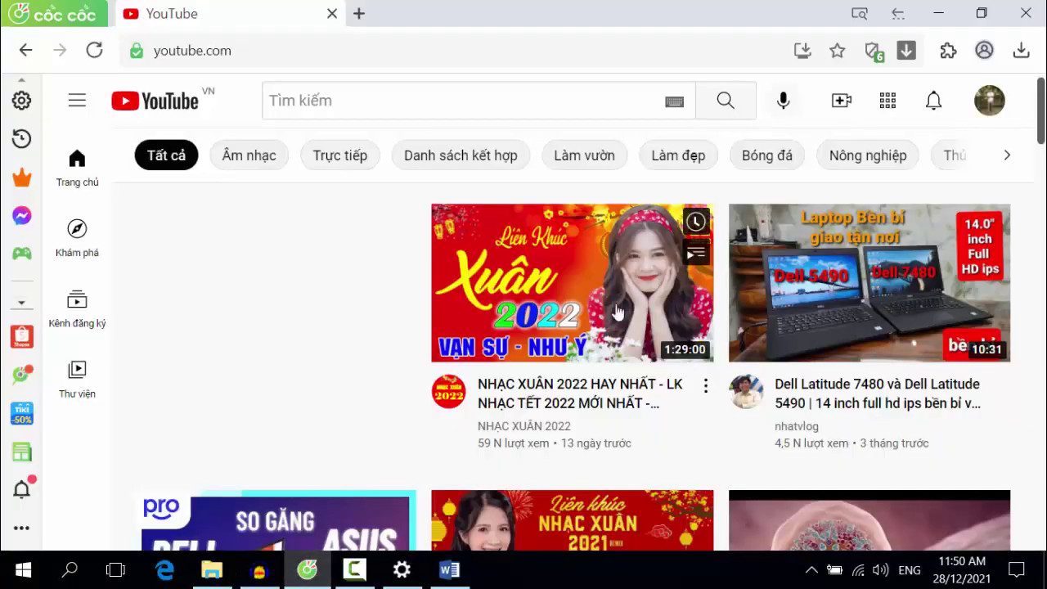
Search YouTube for "kham pha cuoc song tv".
click(401, 99)
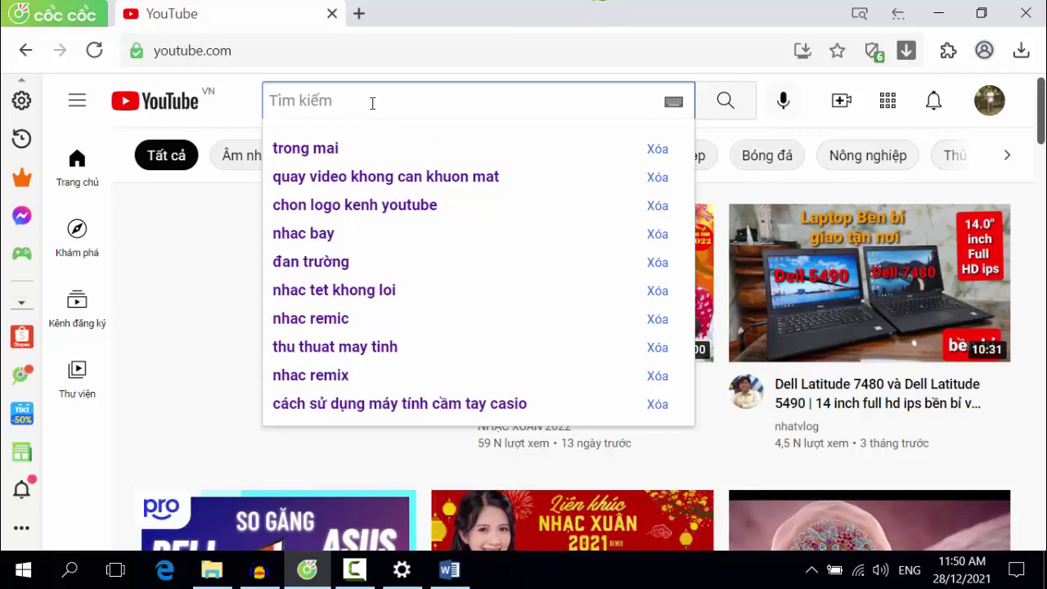
text(KHAM)
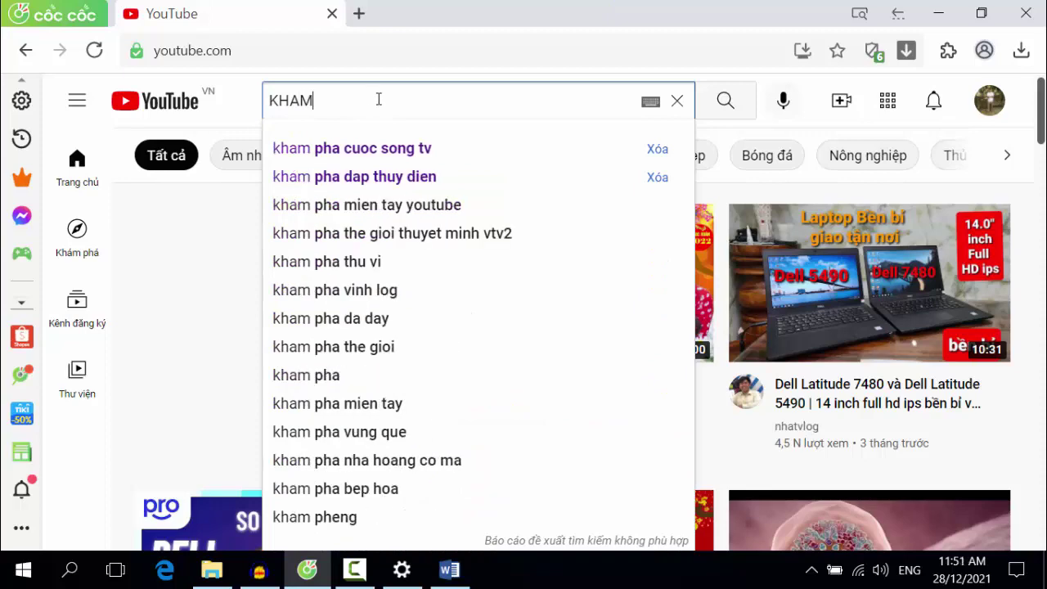
click(323, 149)
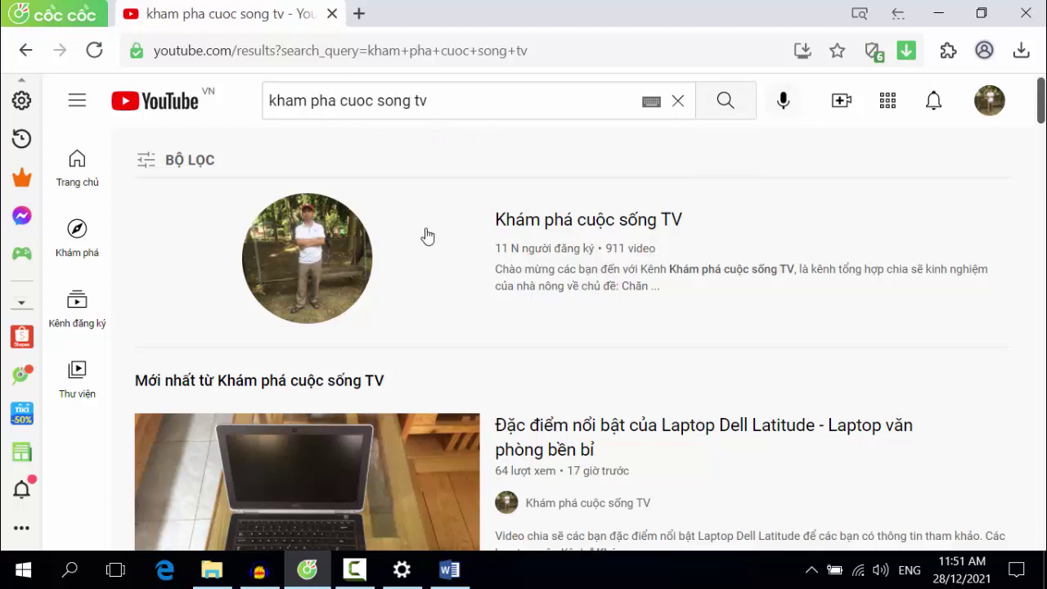
click(725, 100)
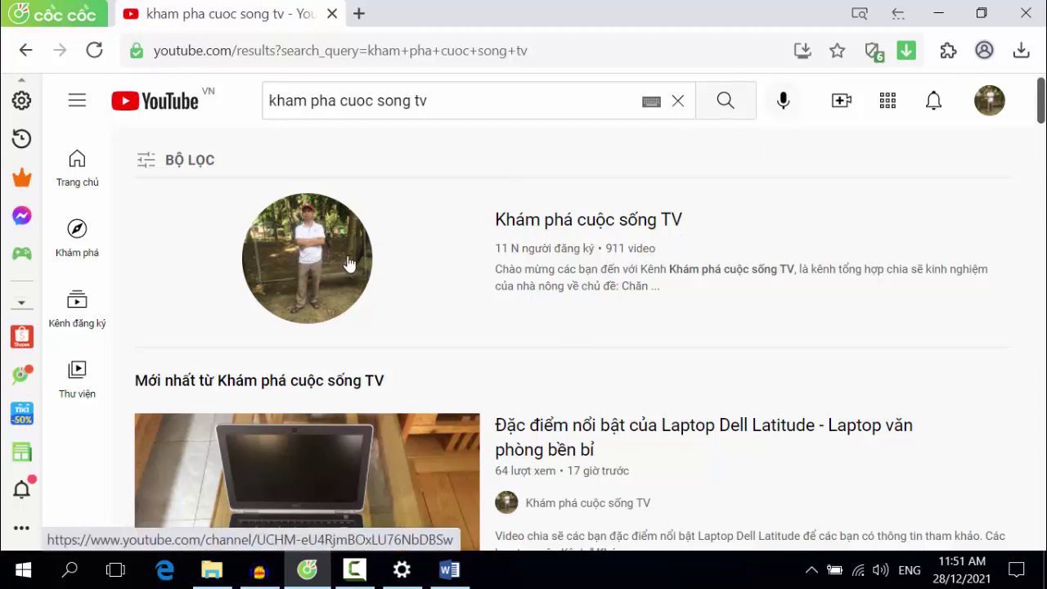
Open the Khám phá cuộc sống TV channel from the results and pause its featured video.
click(348, 263)
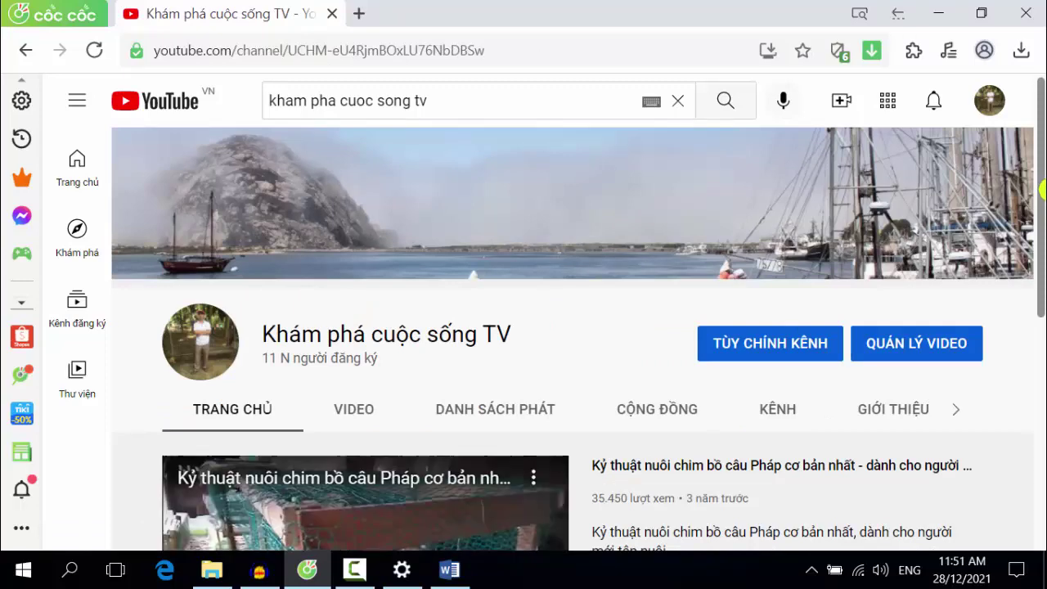
scroll(190, 458, down, 3)
click(191, 456)
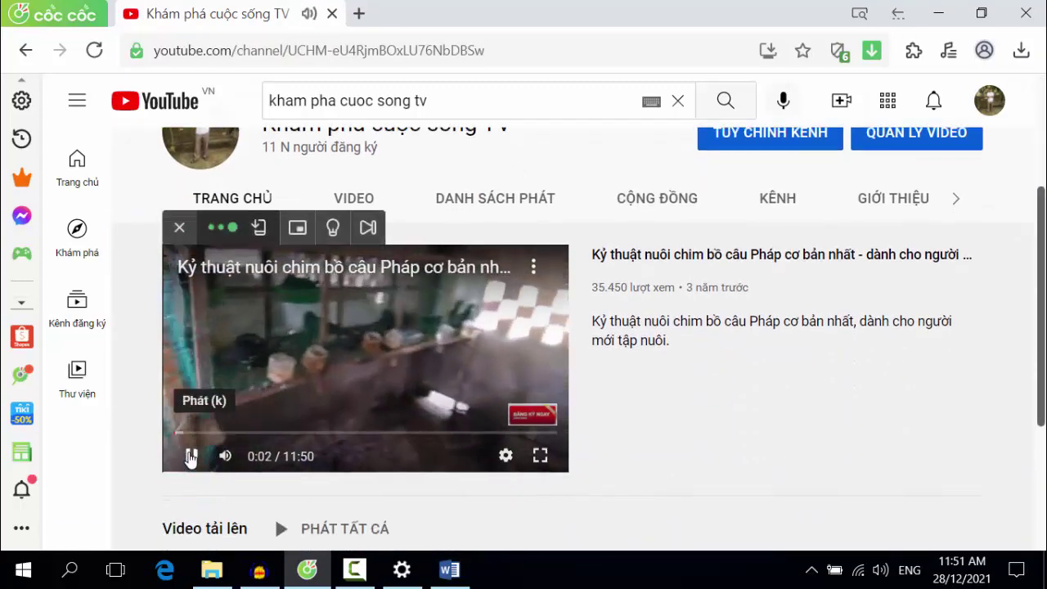
drag(1043, 421, 1043, 305)
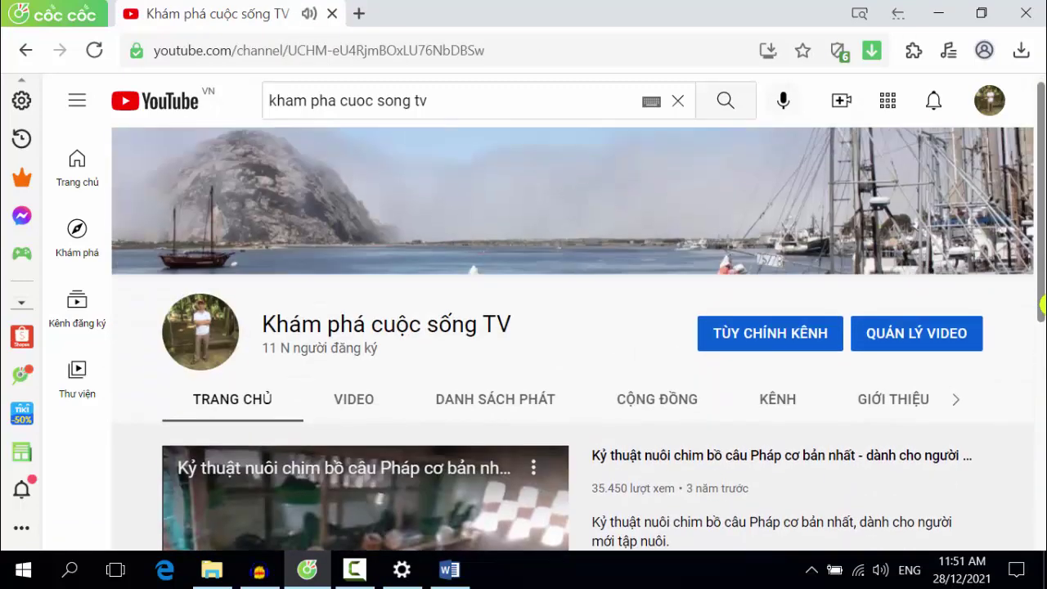
Show the channel's playlists and browse the created ones to "Hướng dẫn sử dụng Máy Tính - Cho người mới bắt đầu".
click(502, 416)
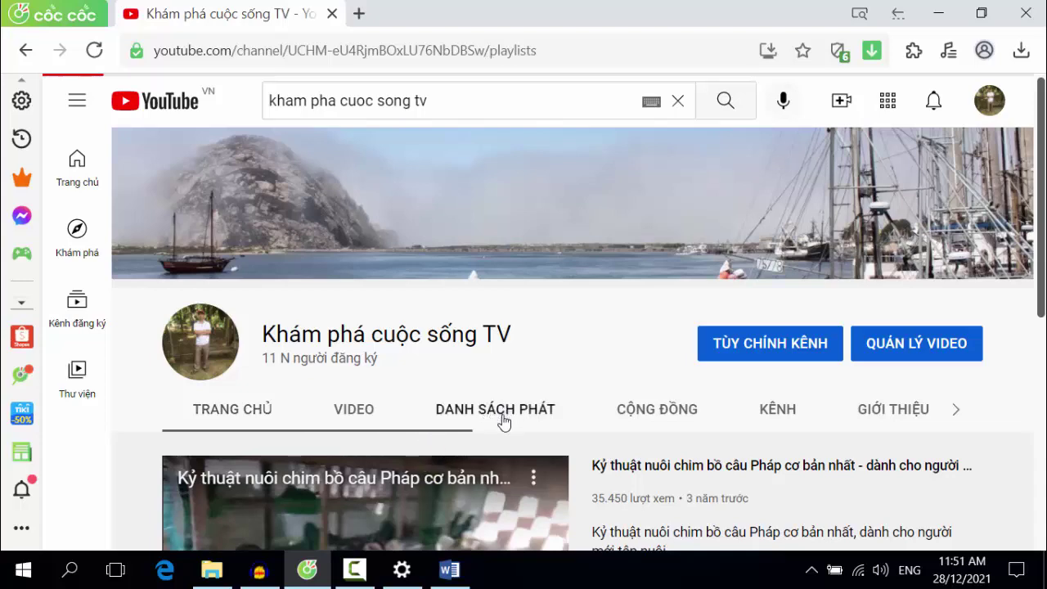
drag(1043, 121, 1043, 233)
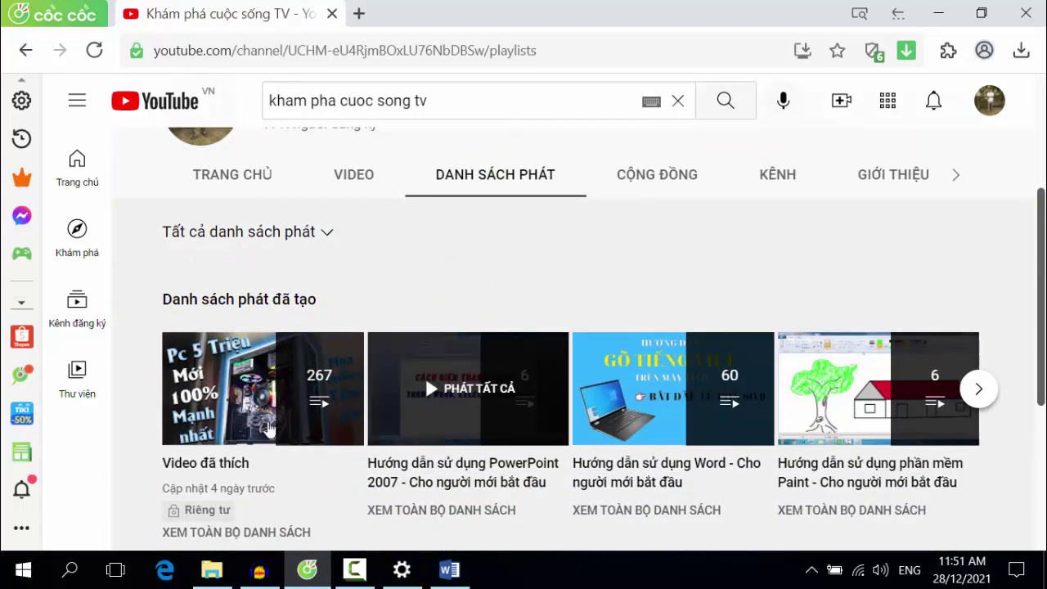
click(979, 390)
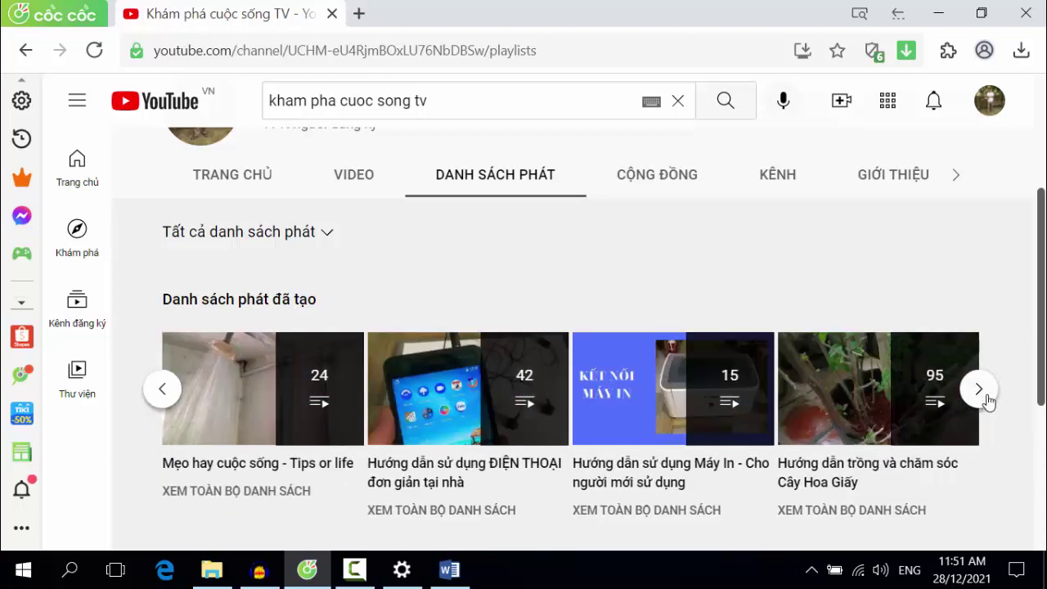
click(979, 390)
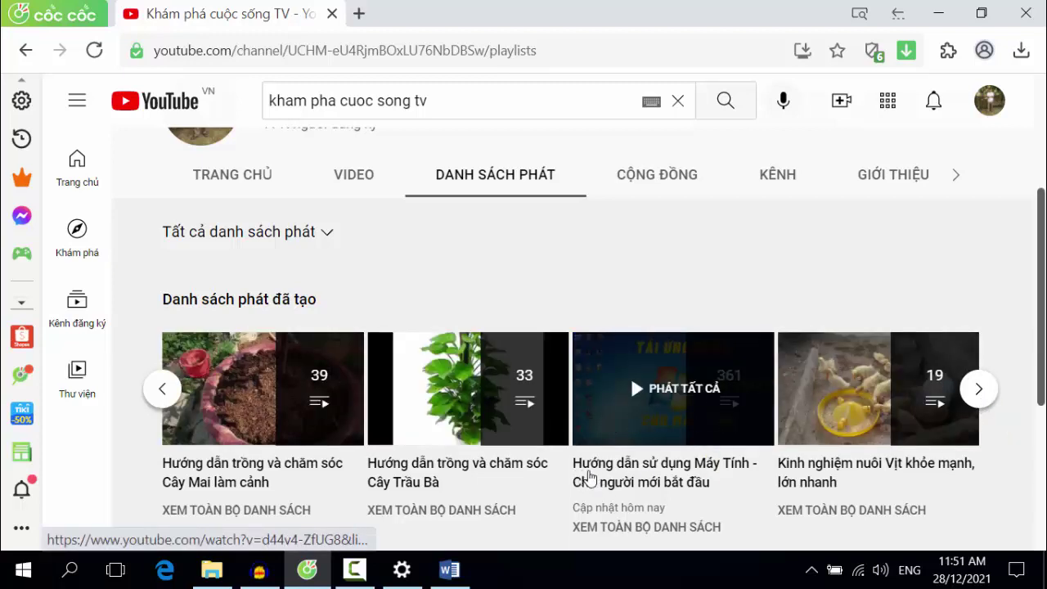
click(582, 507)
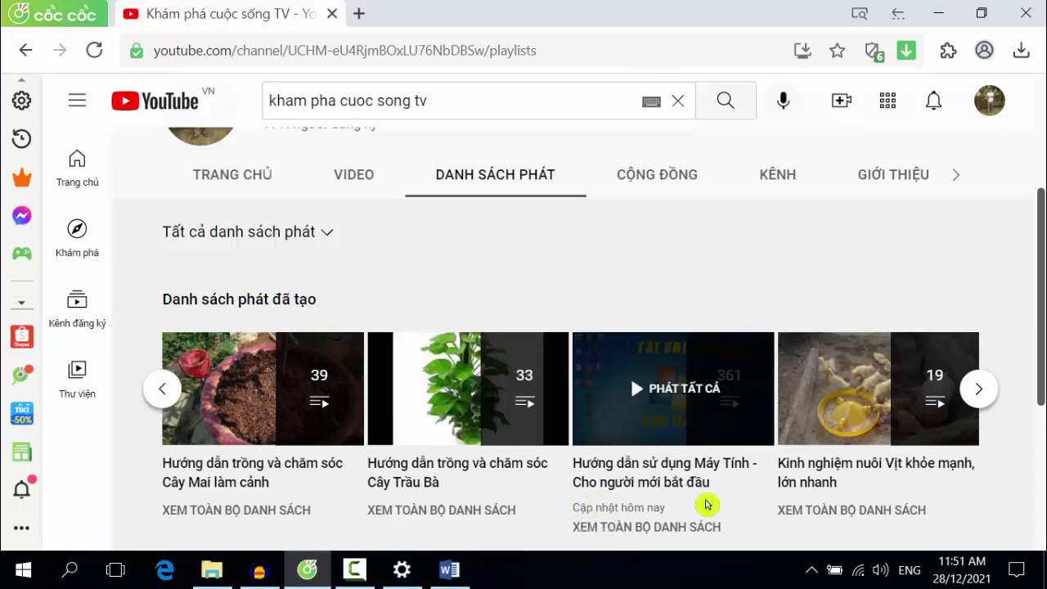